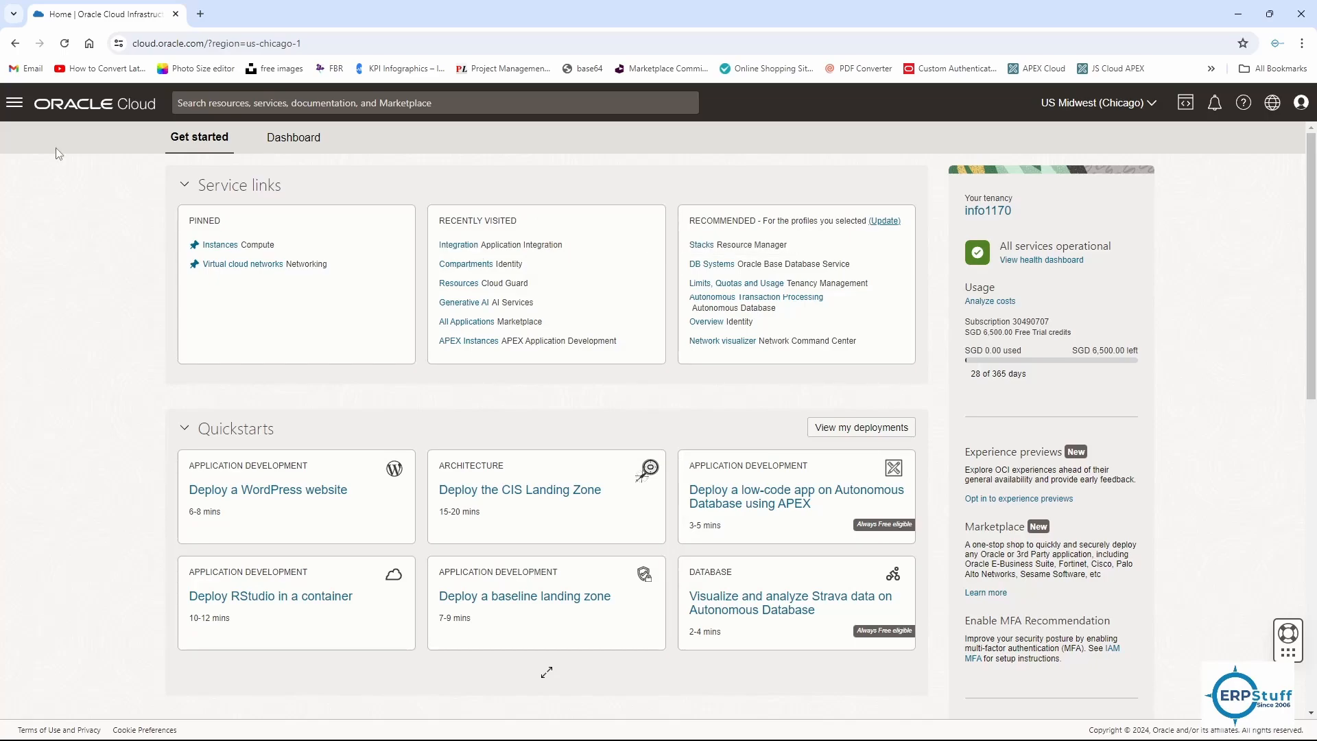
# Step: Open the Integration instances page of Application Integration in Developer Services
pyautogui.click(14, 105)
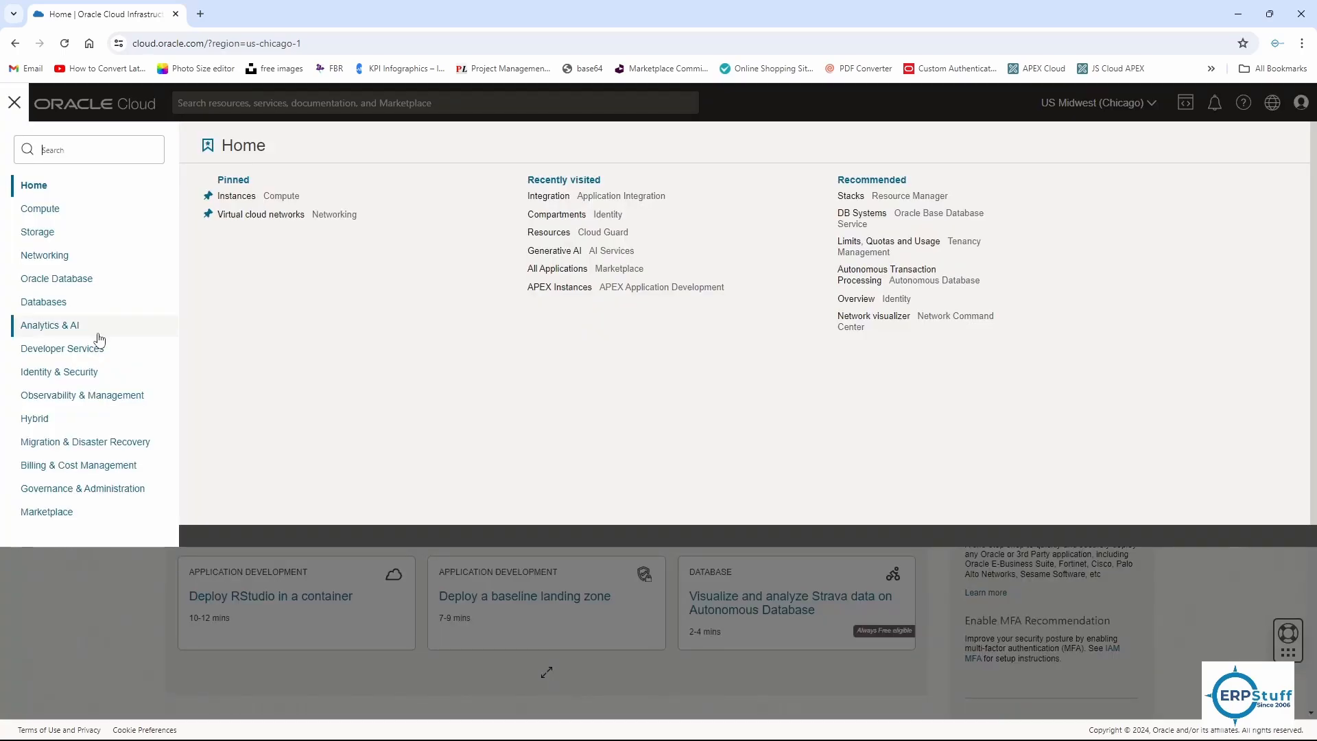
pyautogui.click(77, 351)
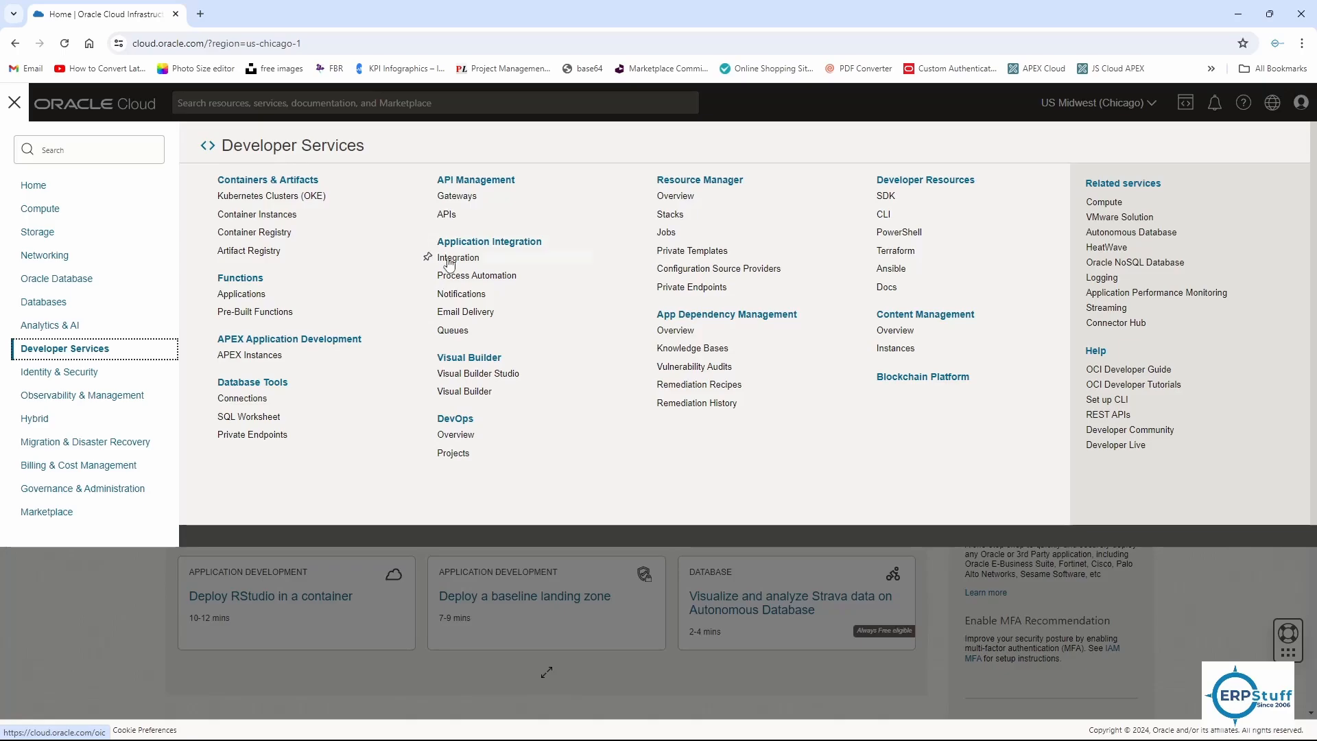
pyautogui.click(450, 261)
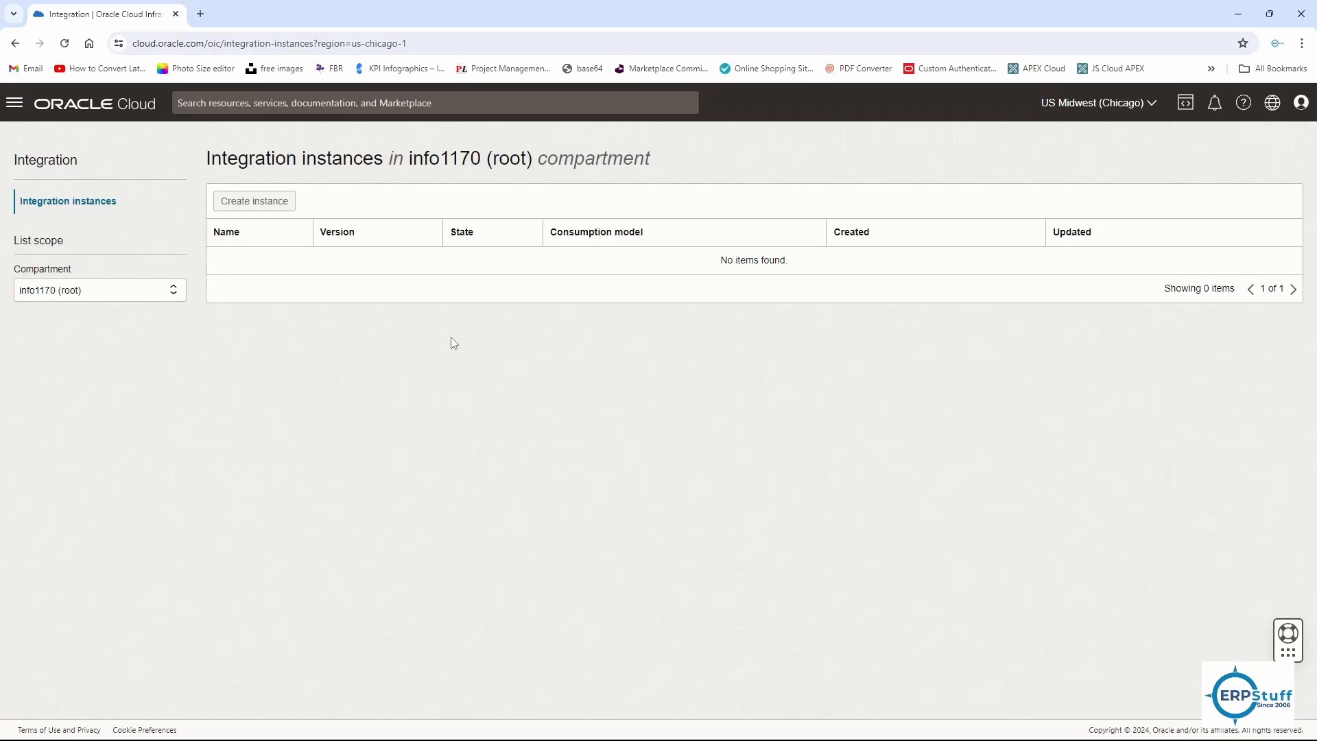
# Step: Create an integration instance named ERPstuff_Integration with the Enterprise edition, a new Oracle Integration license and 1 message pack
pyautogui.click(296, 212)
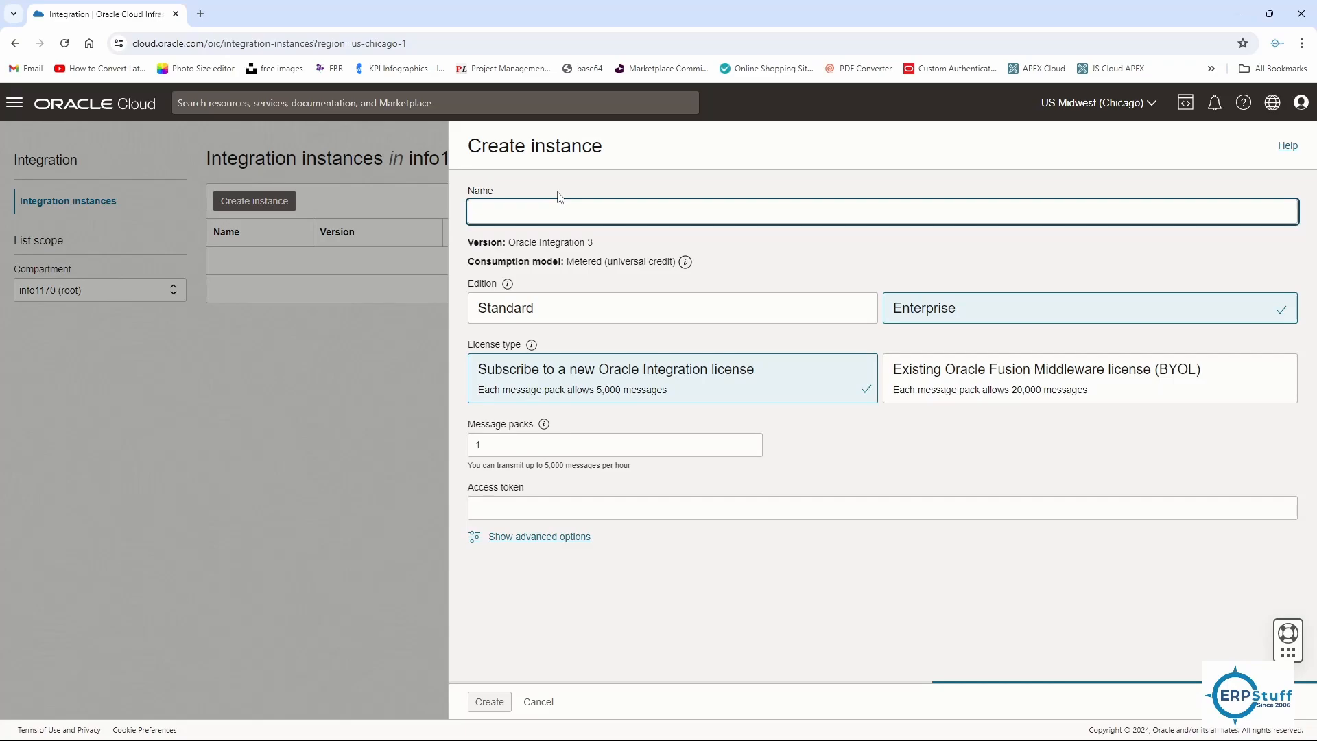
pyautogui.write('ERPs')
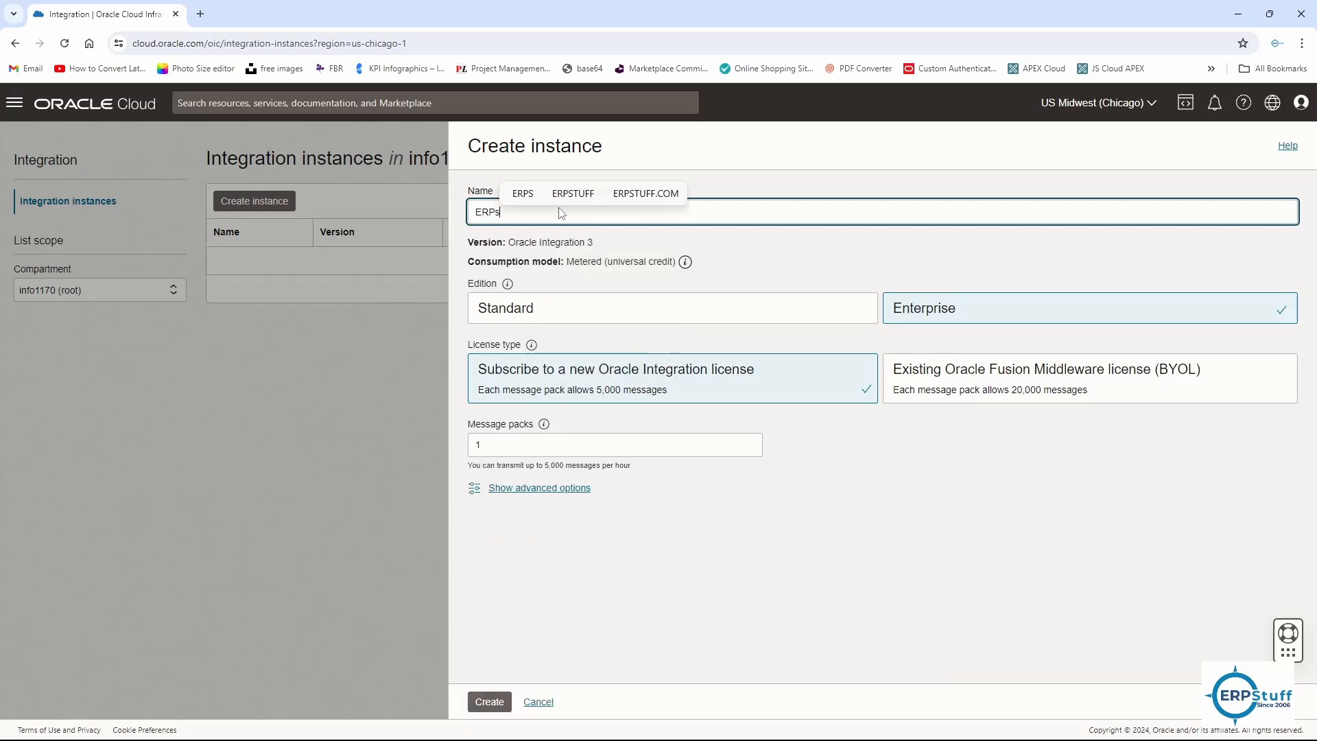
pyautogui.write('tuff_')
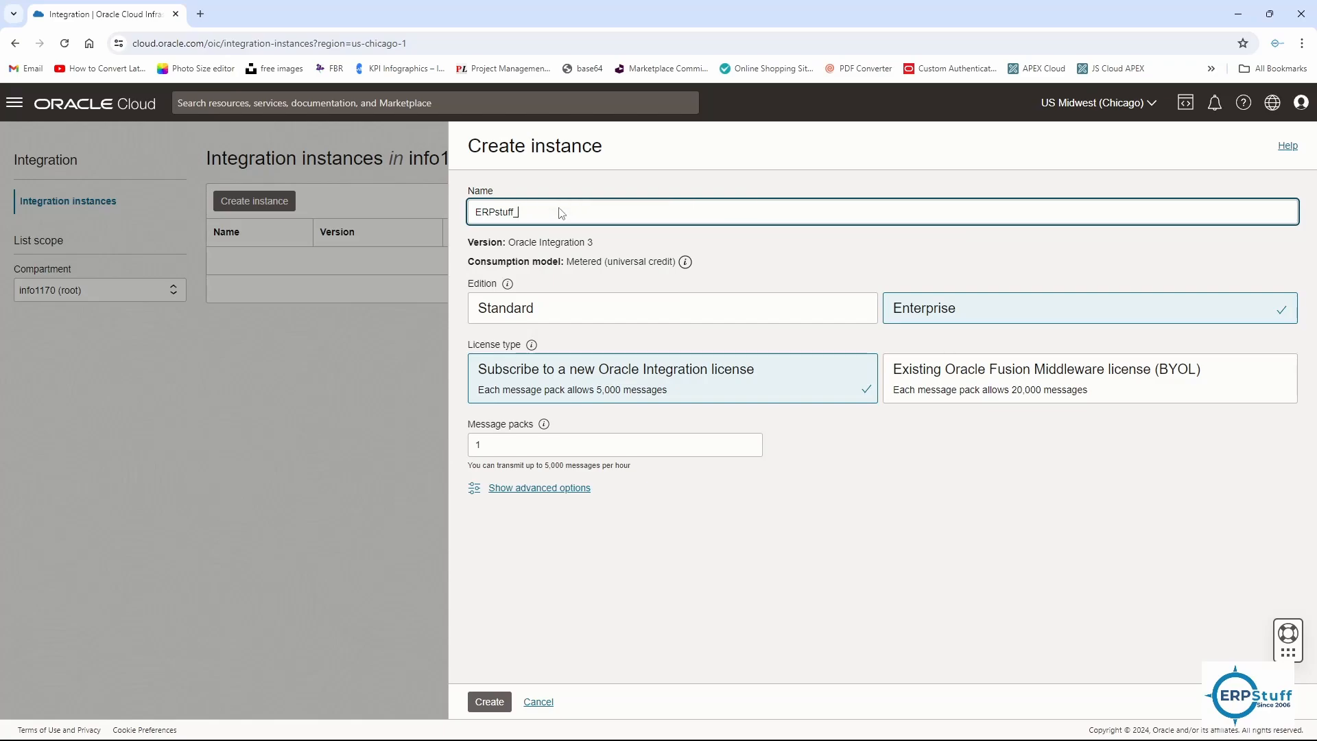
pyautogui.write('Integration')
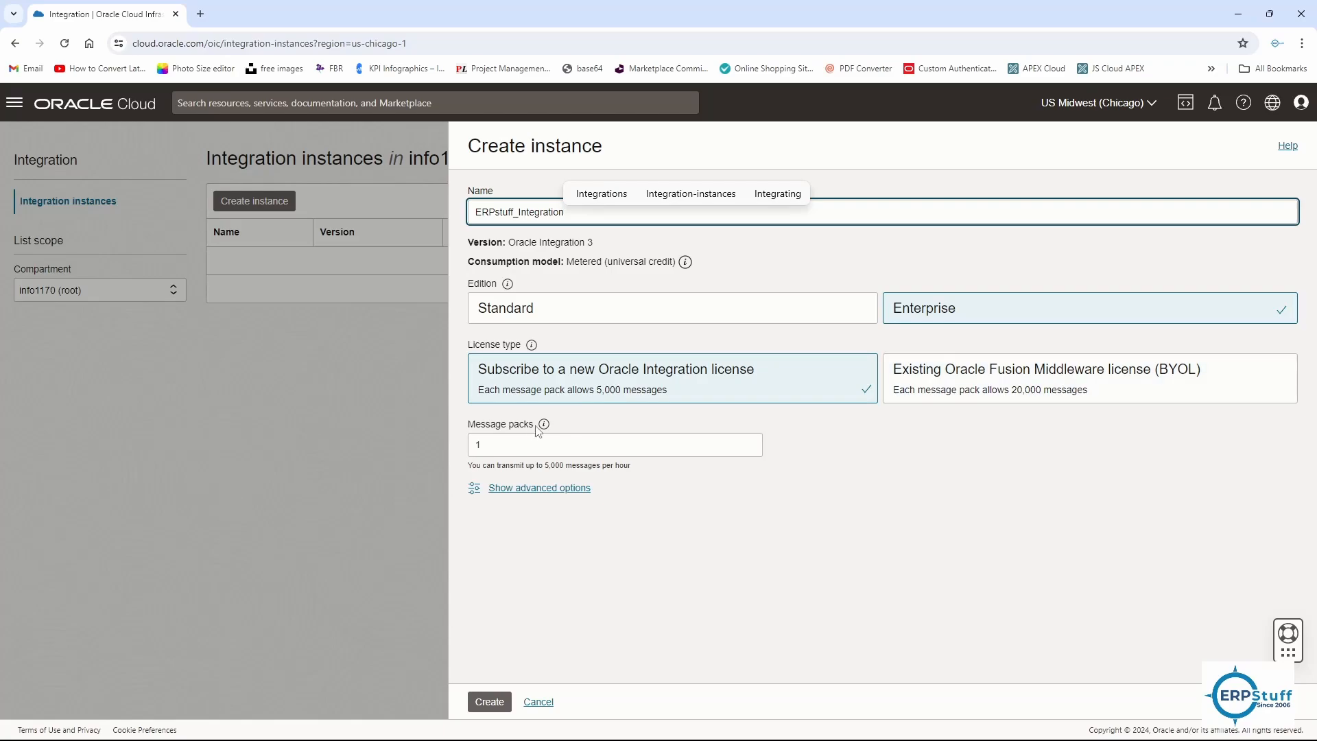
pyautogui.moveTo(546, 427)
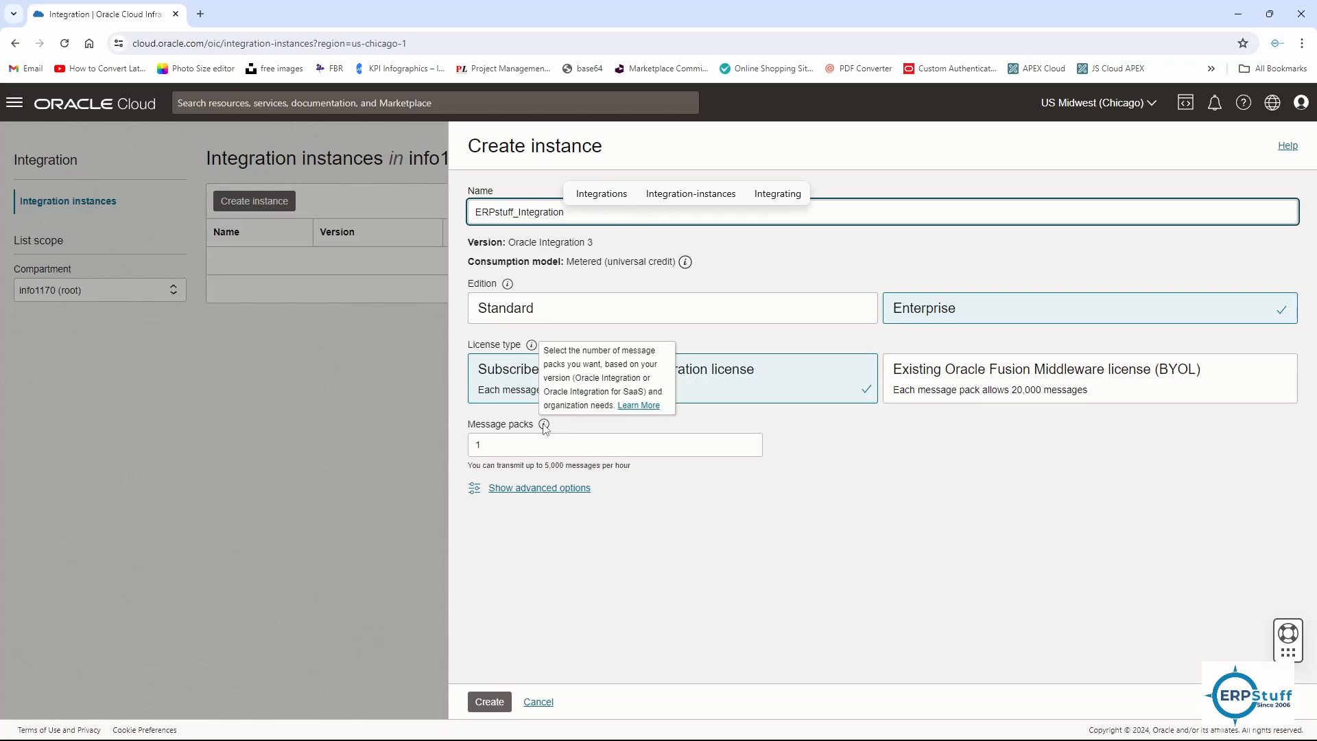
pyautogui.click(545, 425)
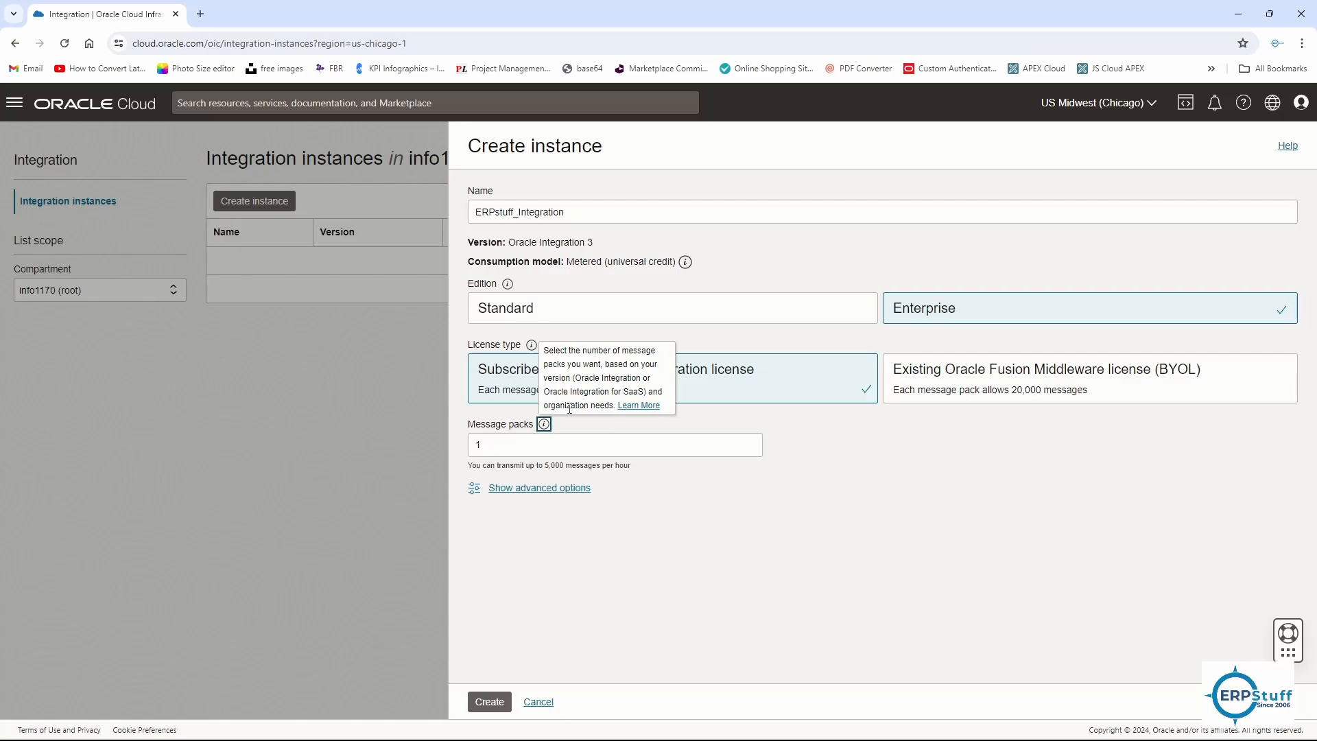
pyautogui.click(485, 503)
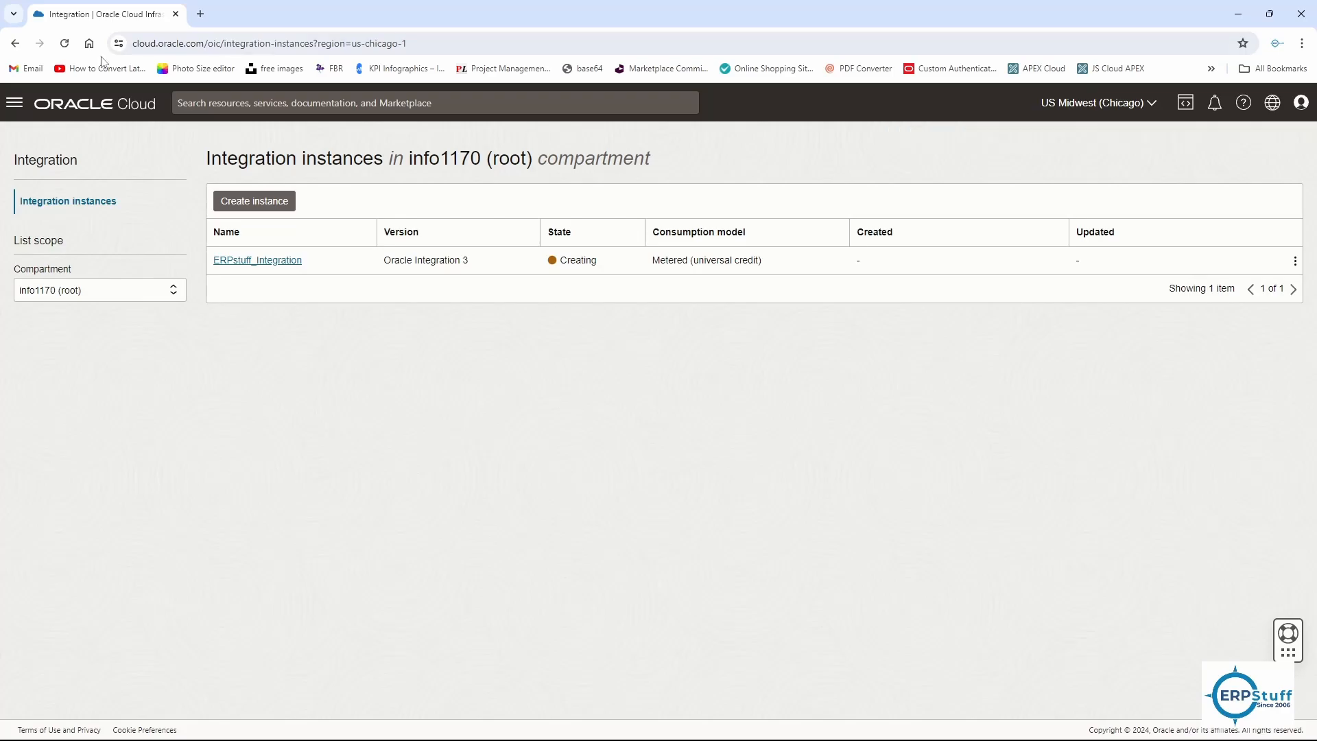
# Step: Go to the Oracle Cloud home page and check the subscription's used and remaining trial credits
pyautogui.click(15, 103)
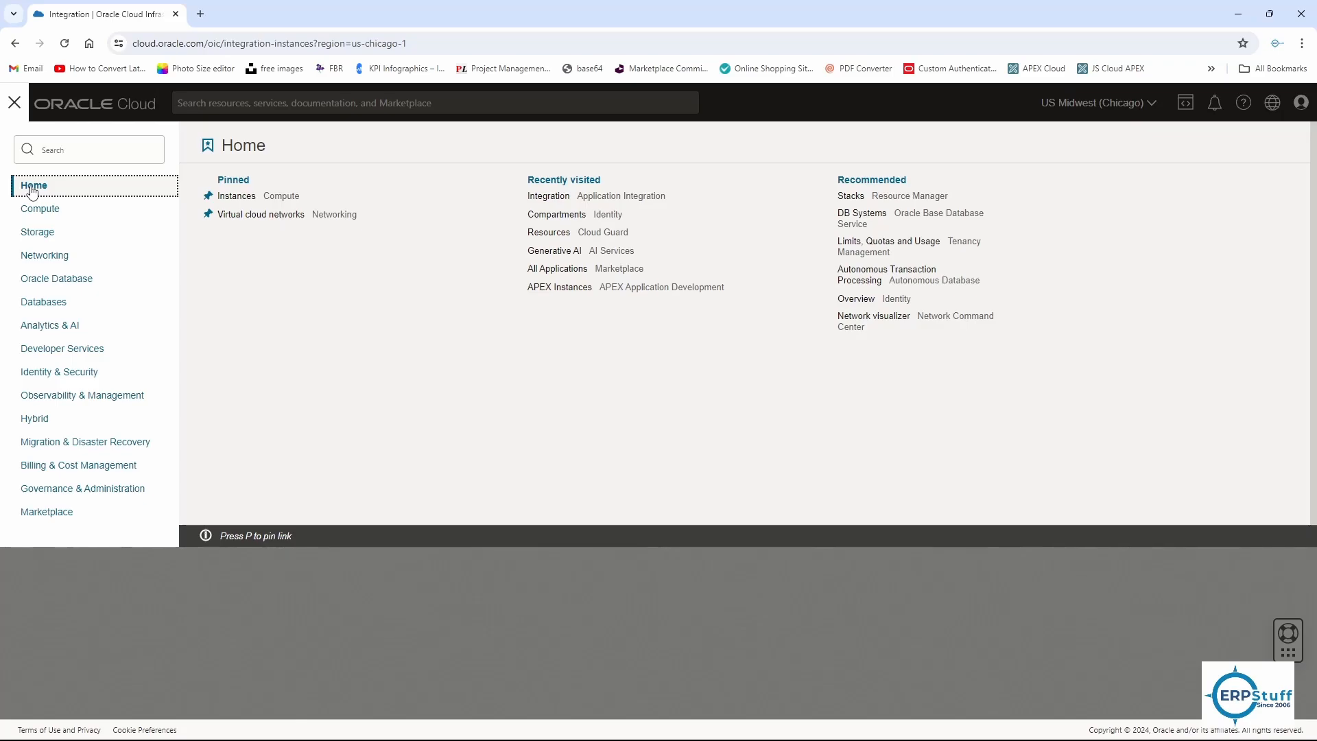
pyautogui.click(32, 188)
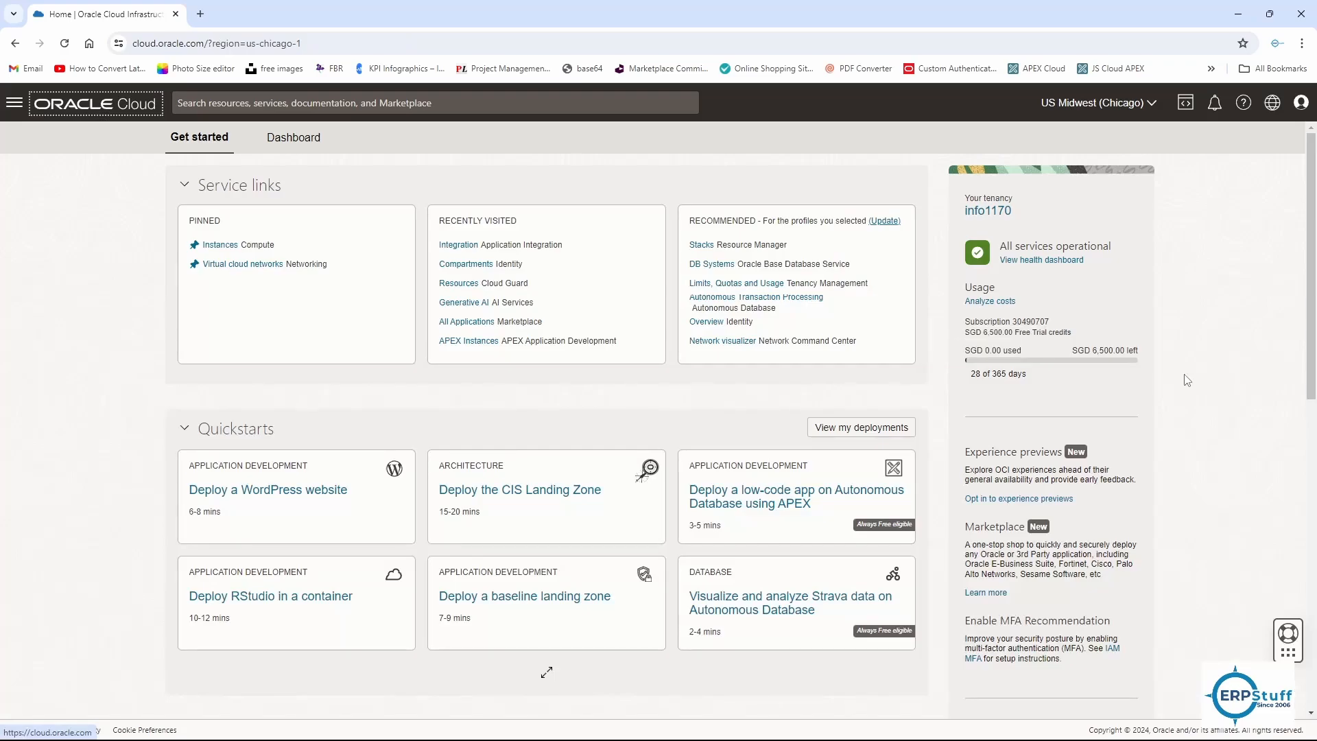
pyautogui.moveTo(970, 350); pyautogui.dragTo(1022, 352)
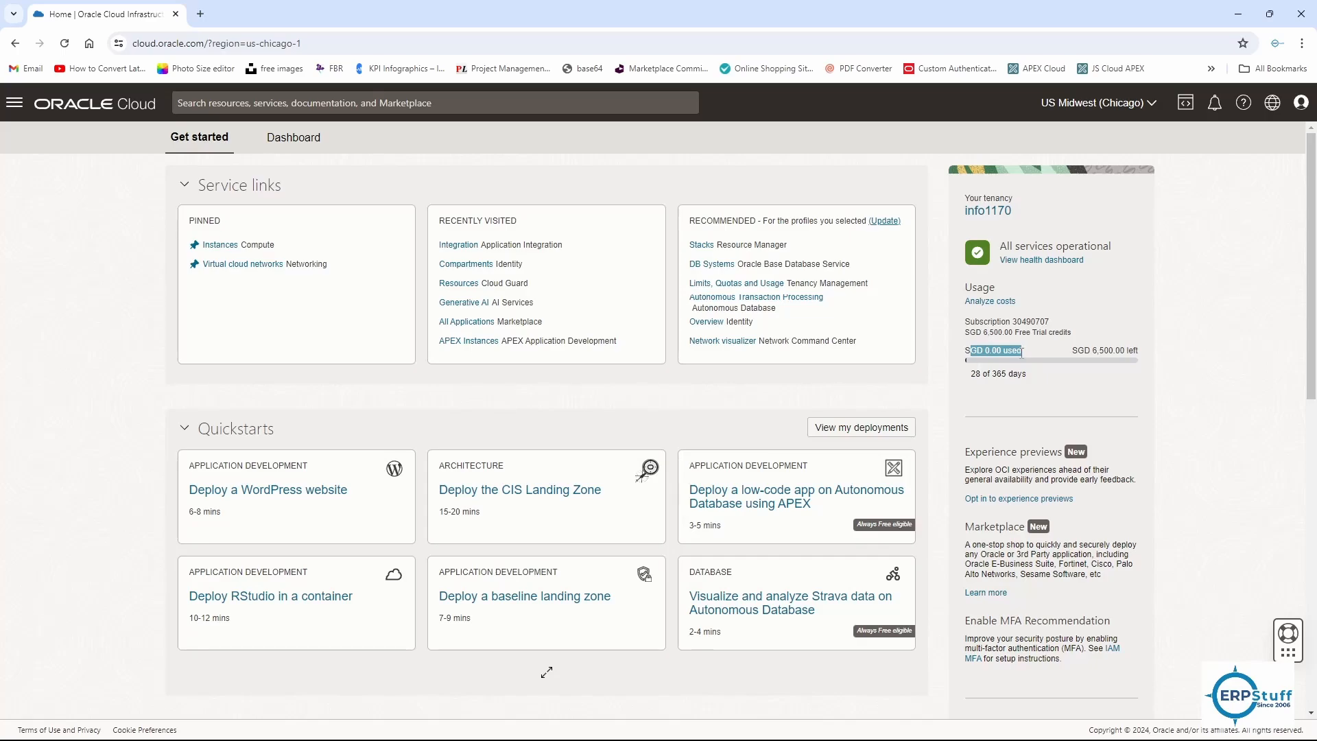
pyautogui.click(1050, 357)
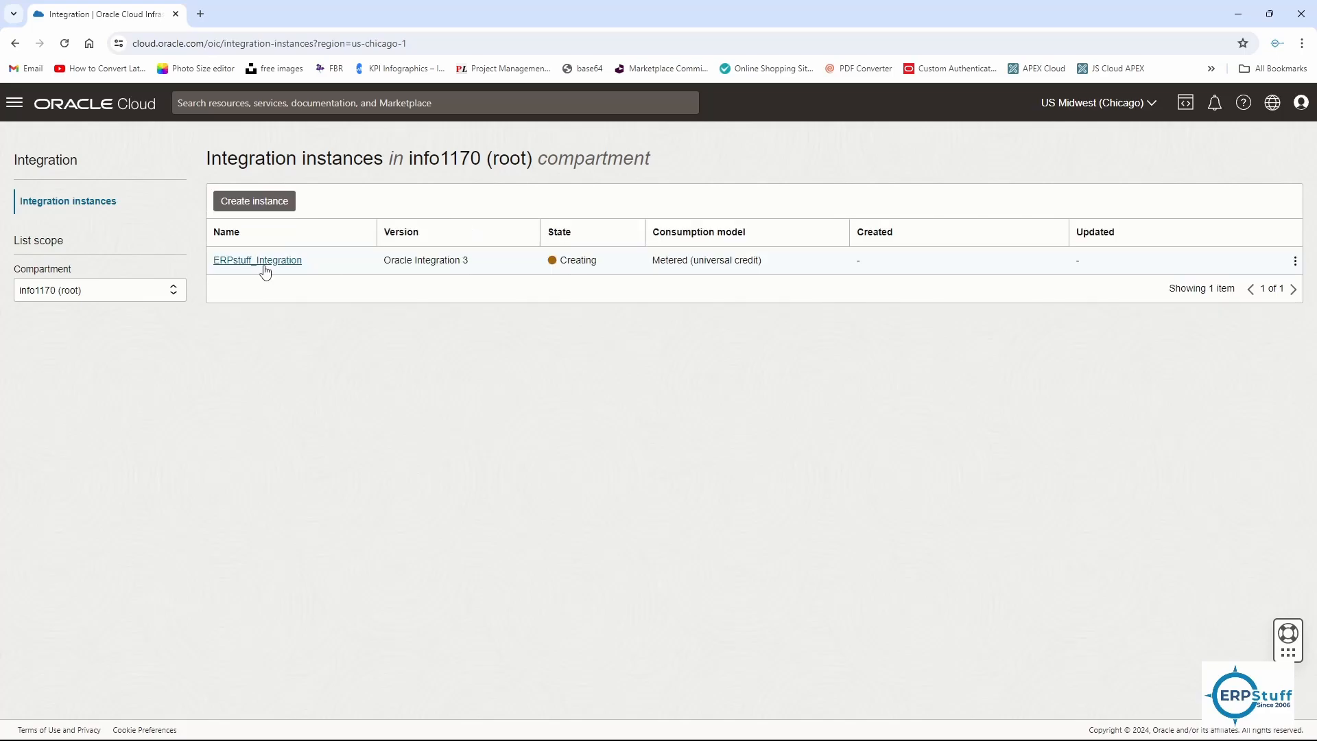
# Step: Review the ERPstuff_Integration instance's details and return to the list of integration instances
pyautogui.click(265, 268)
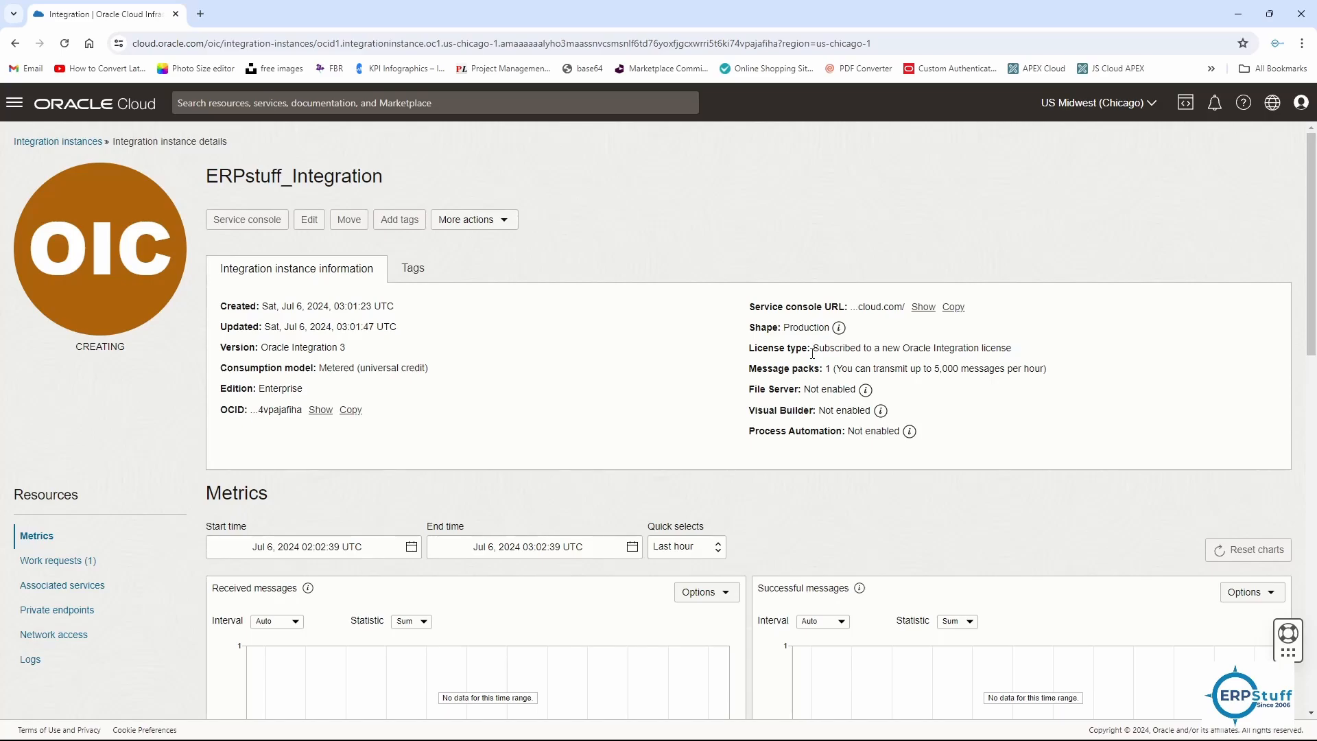
pyautogui.click(88, 142)
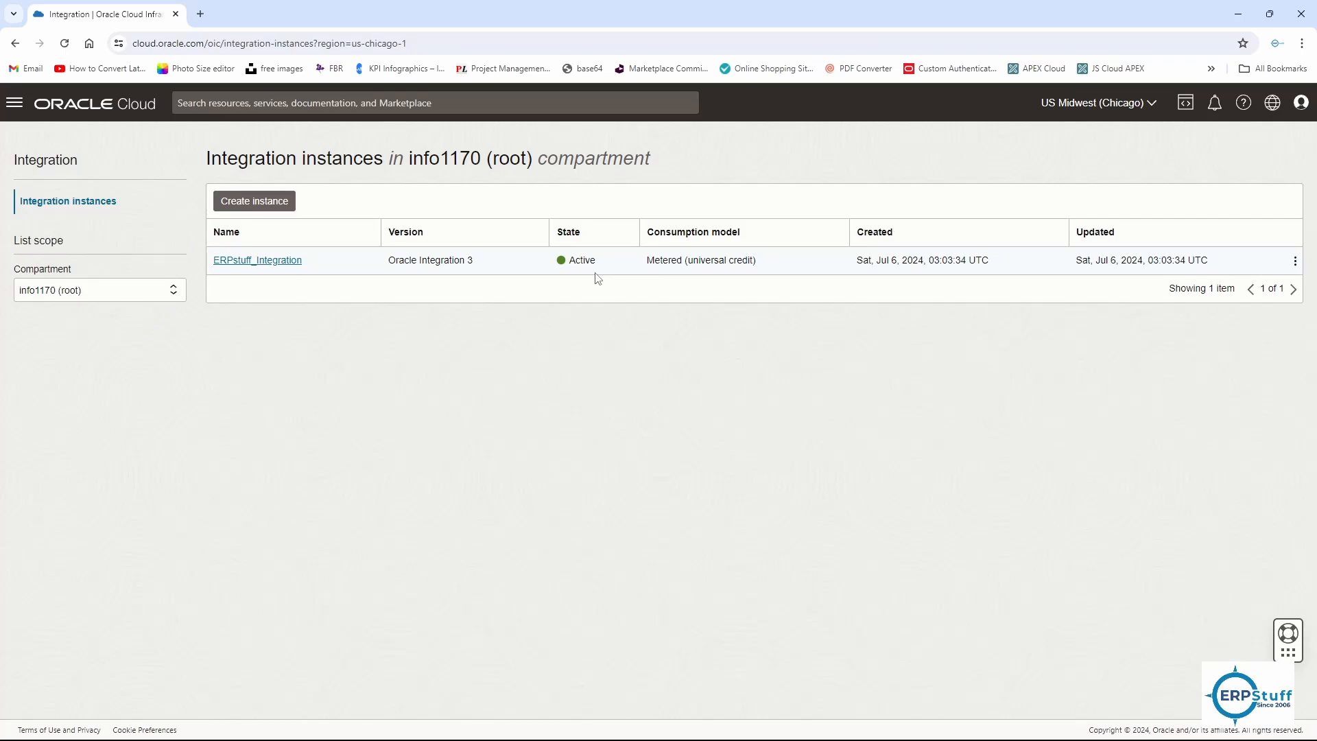
# Step: Open the service console of ERPstuff_Integration and go to the Agents page in its Design section
pyautogui.click(1296, 262)
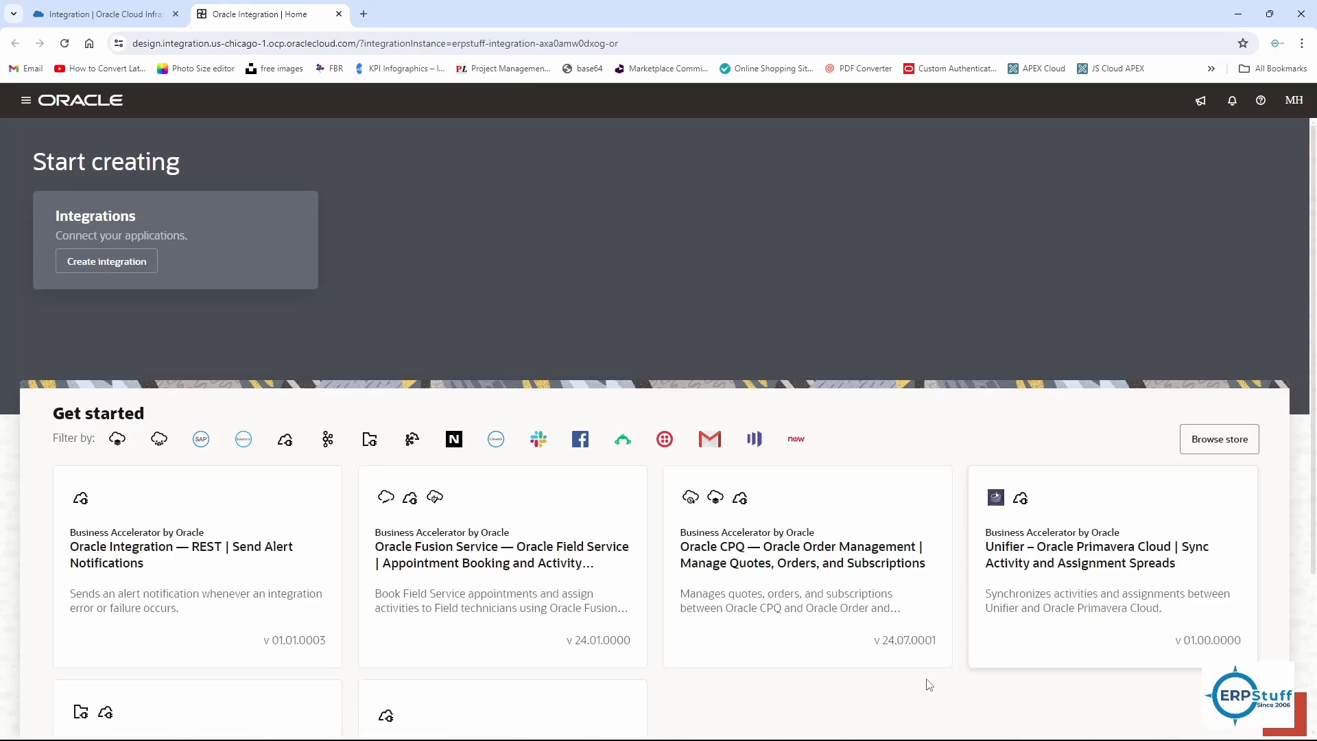
pyautogui.click(25, 100)
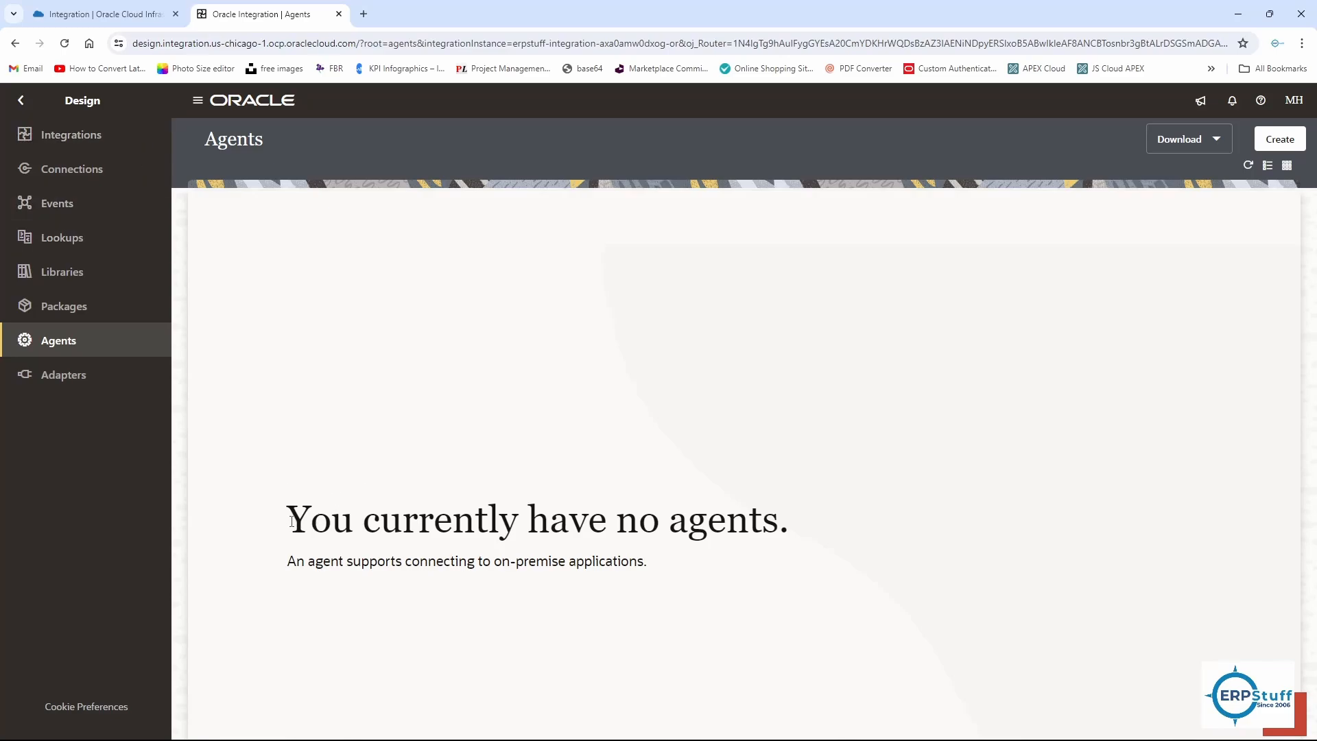
pyautogui.moveTo(292, 522); pyautogui.dragTo(775, 521)
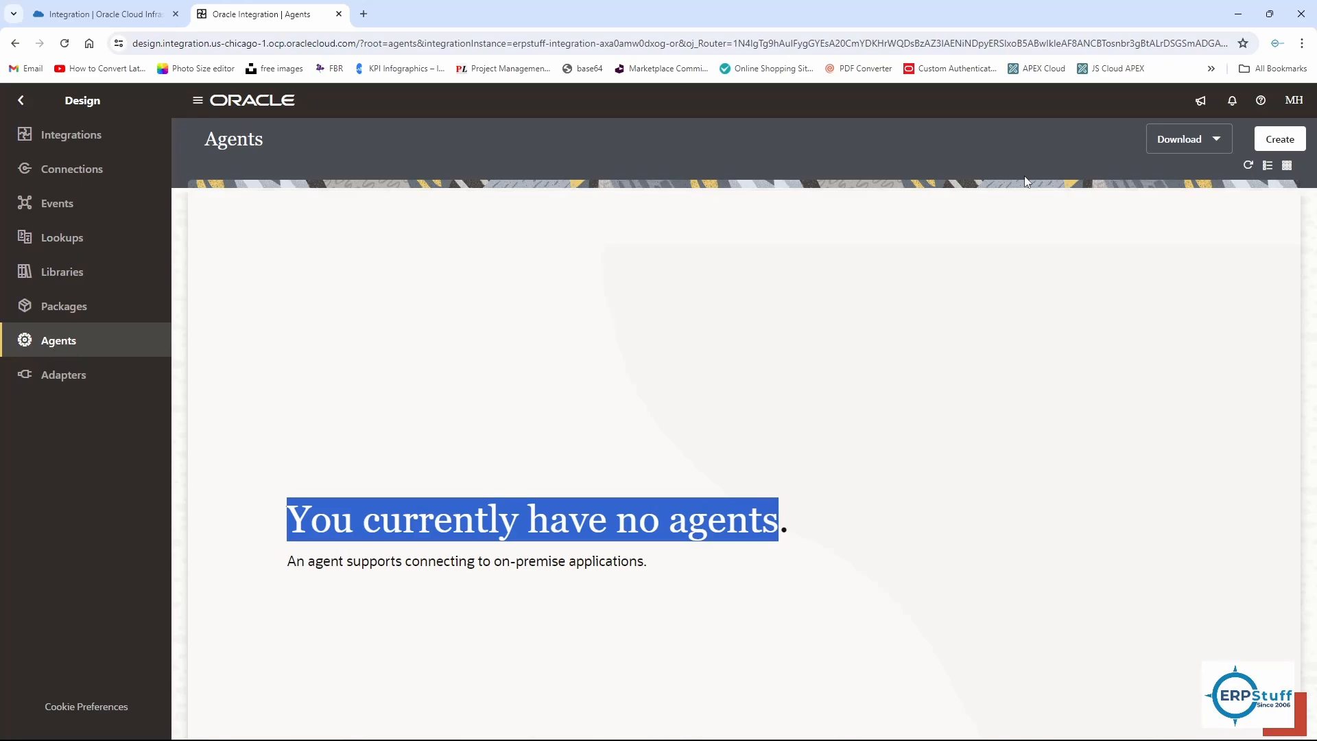
# Step: Download the Connectivity agent installer and save it as oic_conn_agent_installer.zip in the Oracle Cloud folder under Documents
pyautogui.click(1222, 147)
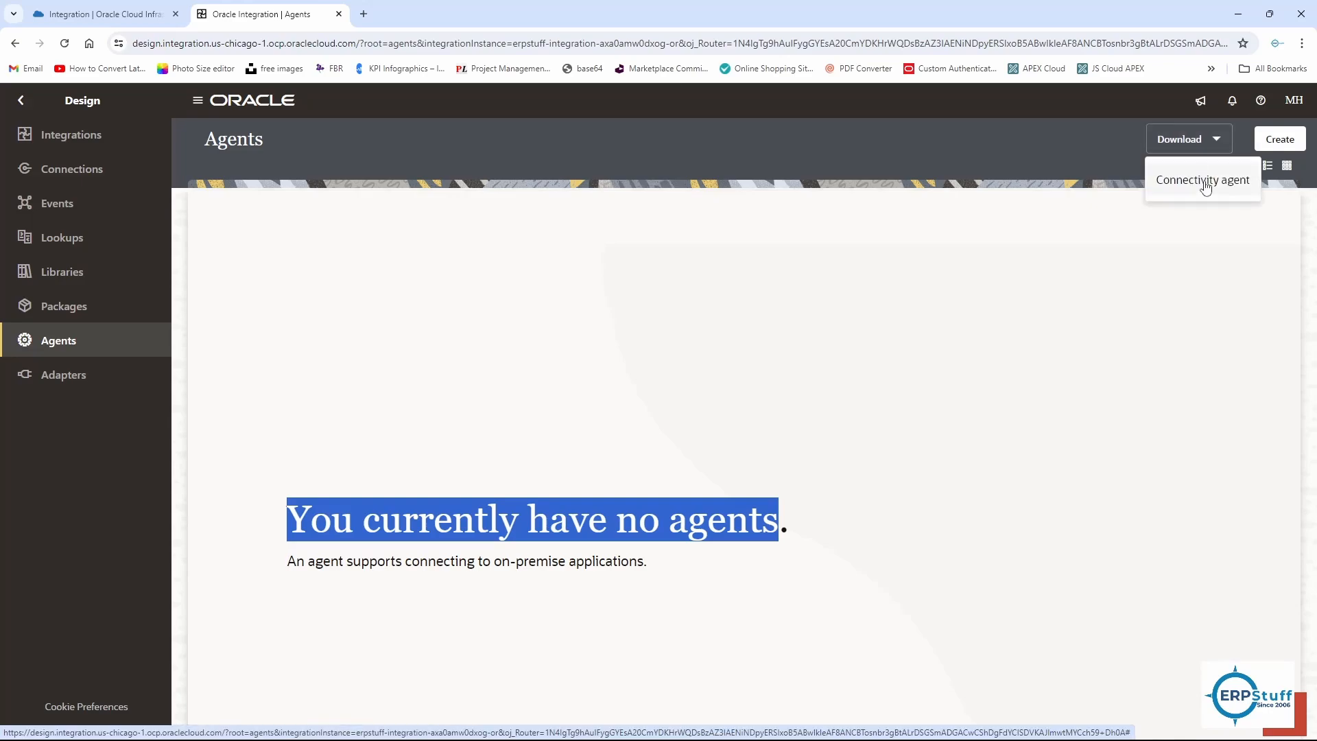
pyautogui.click(1205, 184)
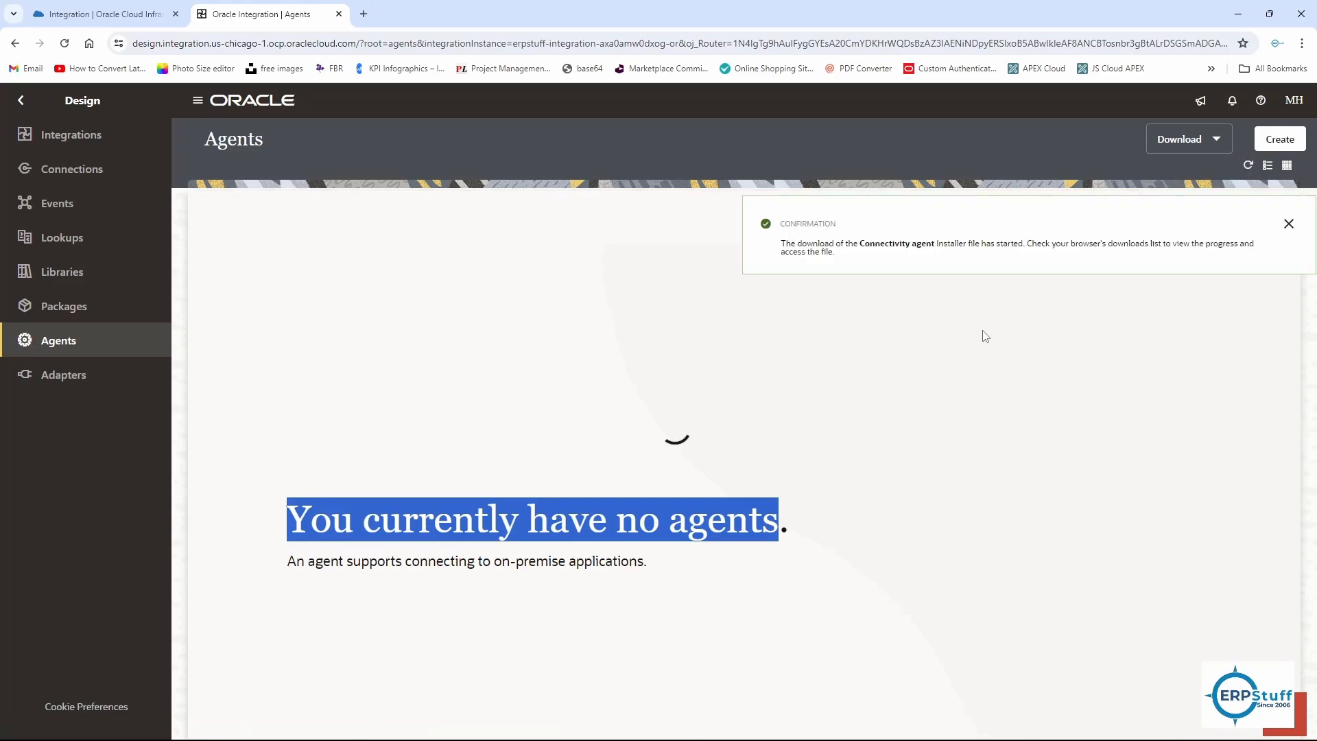
pyautogui.click(984, 338)
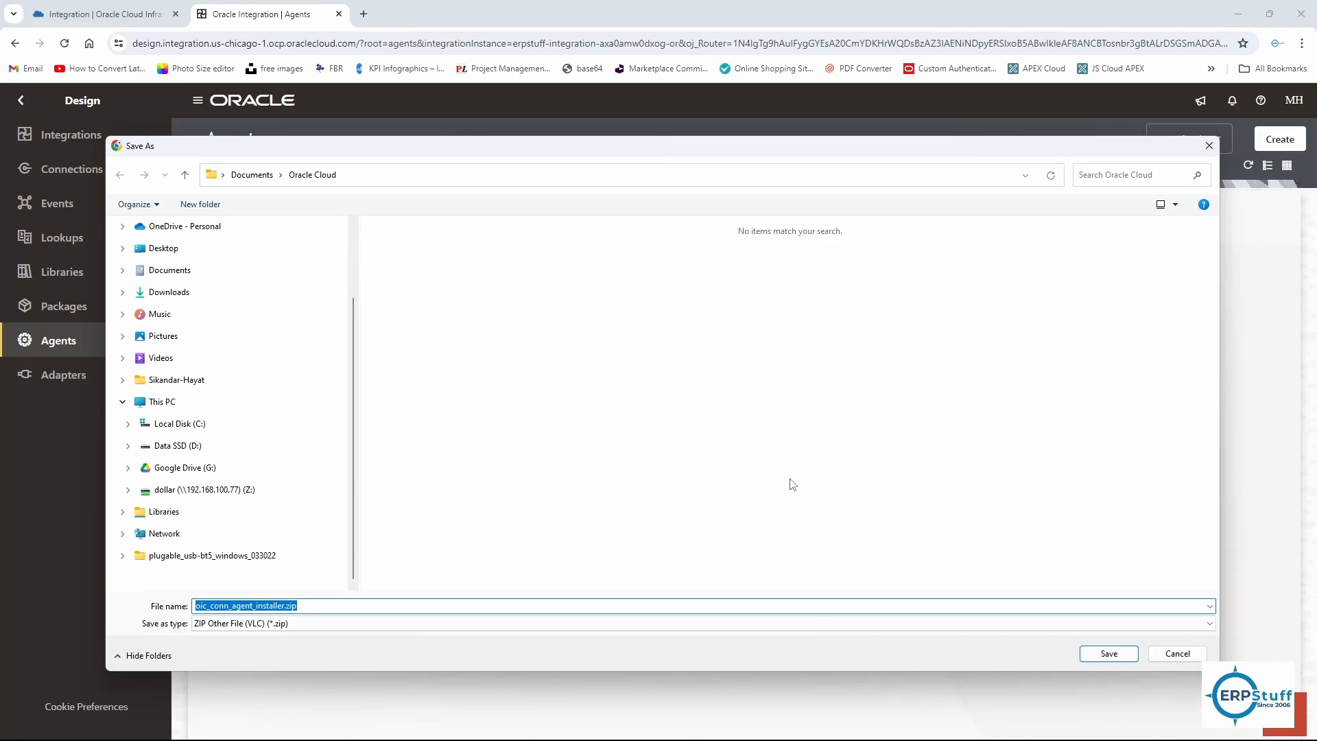
pyautogui.press('Return')
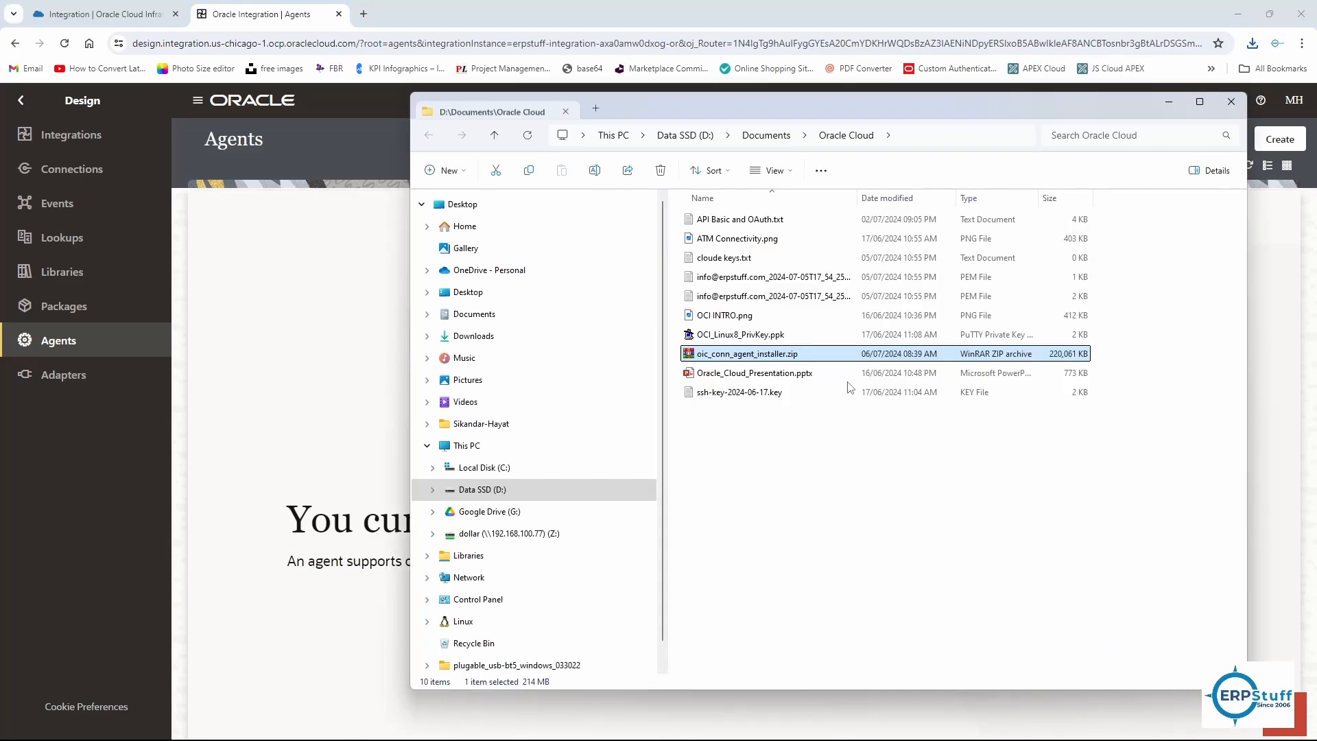
# Step: Open InstallerProfile.cfg from the extracted oic_conn_agent_installer folder in Notepad
pyautogui.click(777, 494)
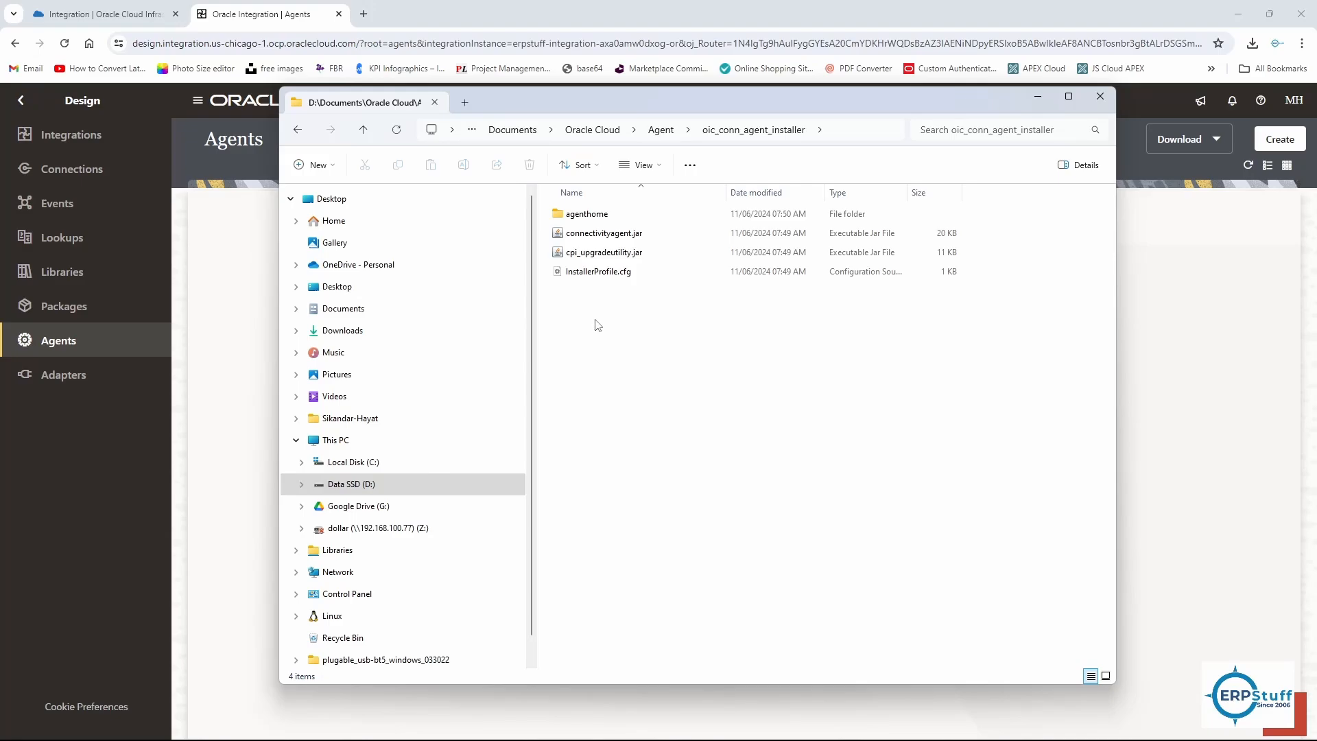
pyautogui.rightClick(601, 272)
pyautogui.moveTo(734, 346)
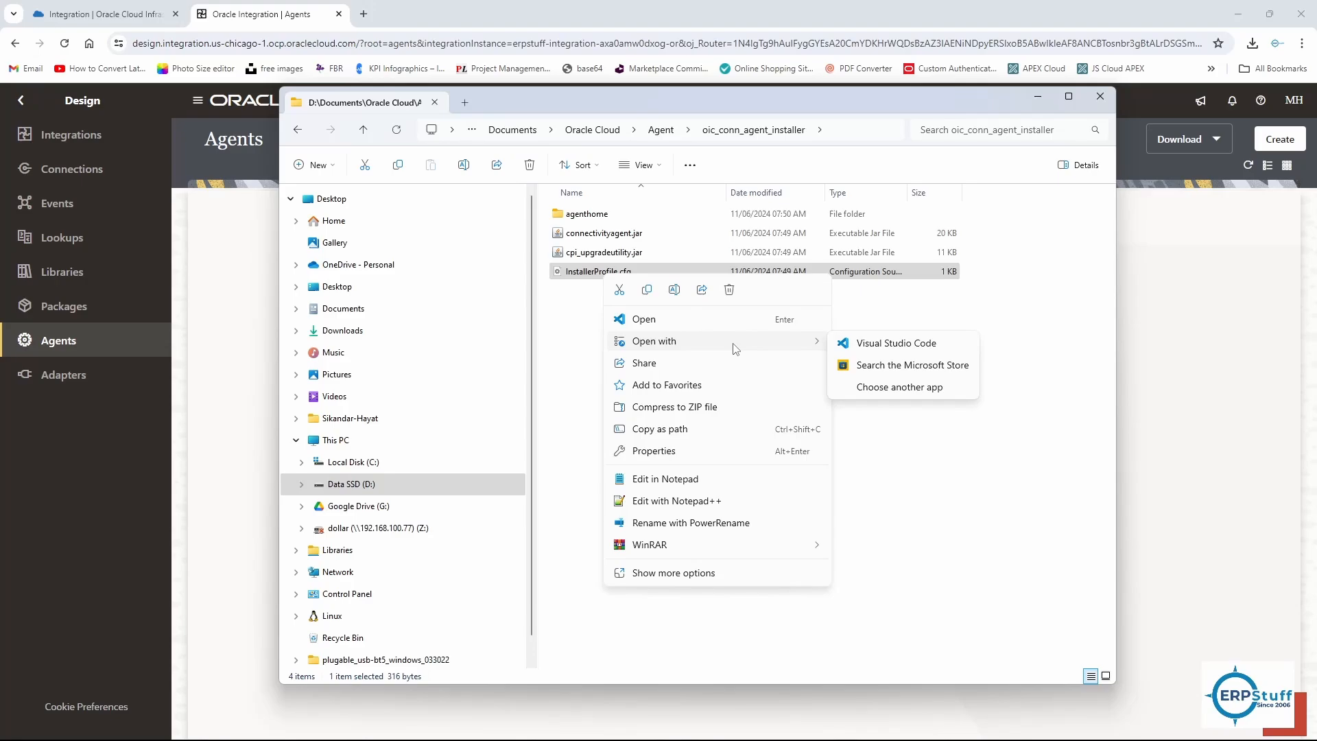
pyautogui.click(666, 479)
# Step: Review the required OIC parameters and the proxy parameters in InstallerProfile.cfg
pyautogui.click(267, 255)
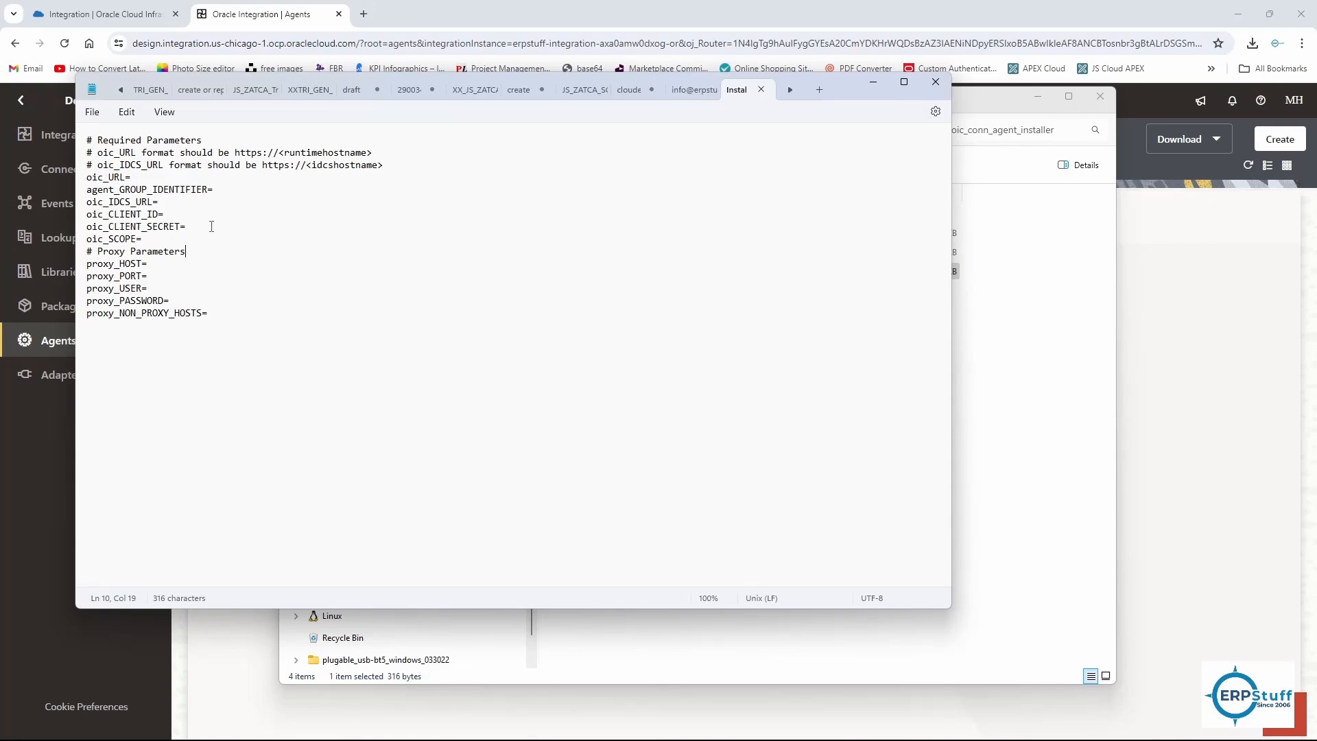
pyautogui.click(147, 215)
pyautogui.moveTo(87, 252); pyautogui.dragTo(96, 326)
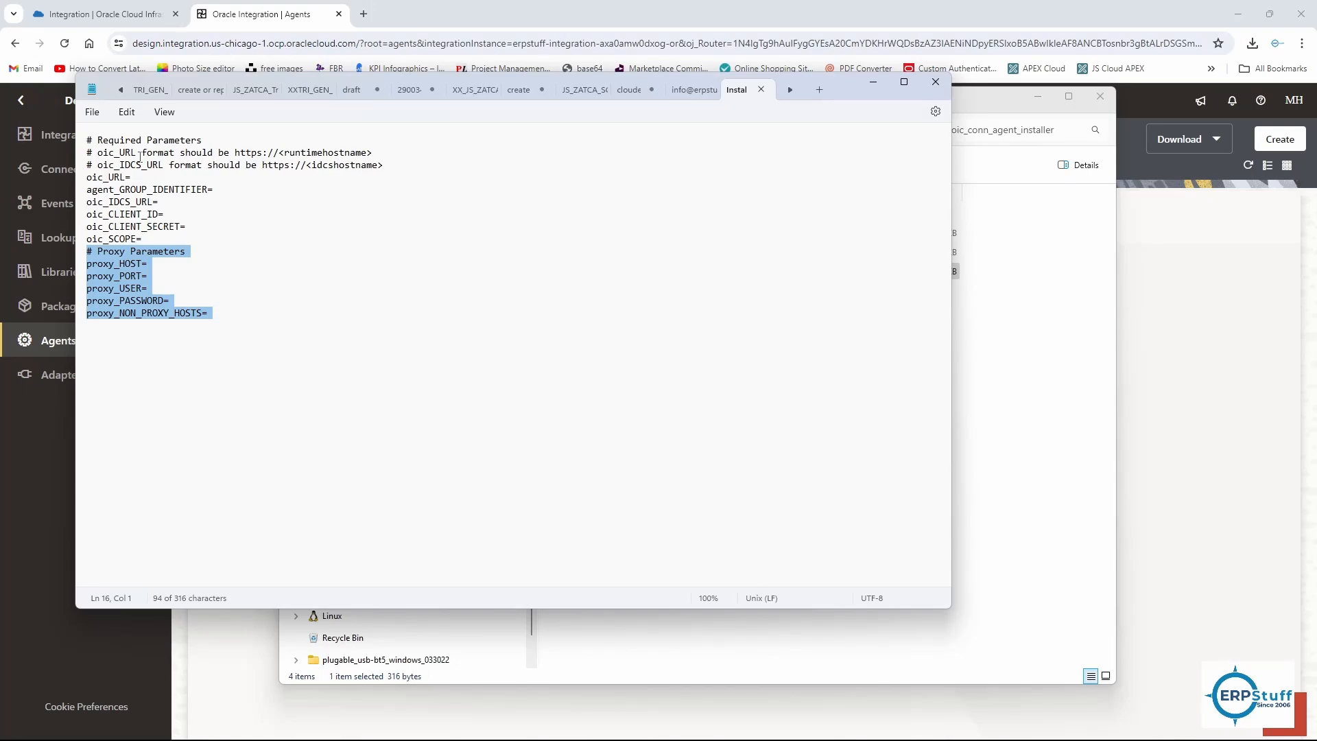
pyautogui.click(140, 177)
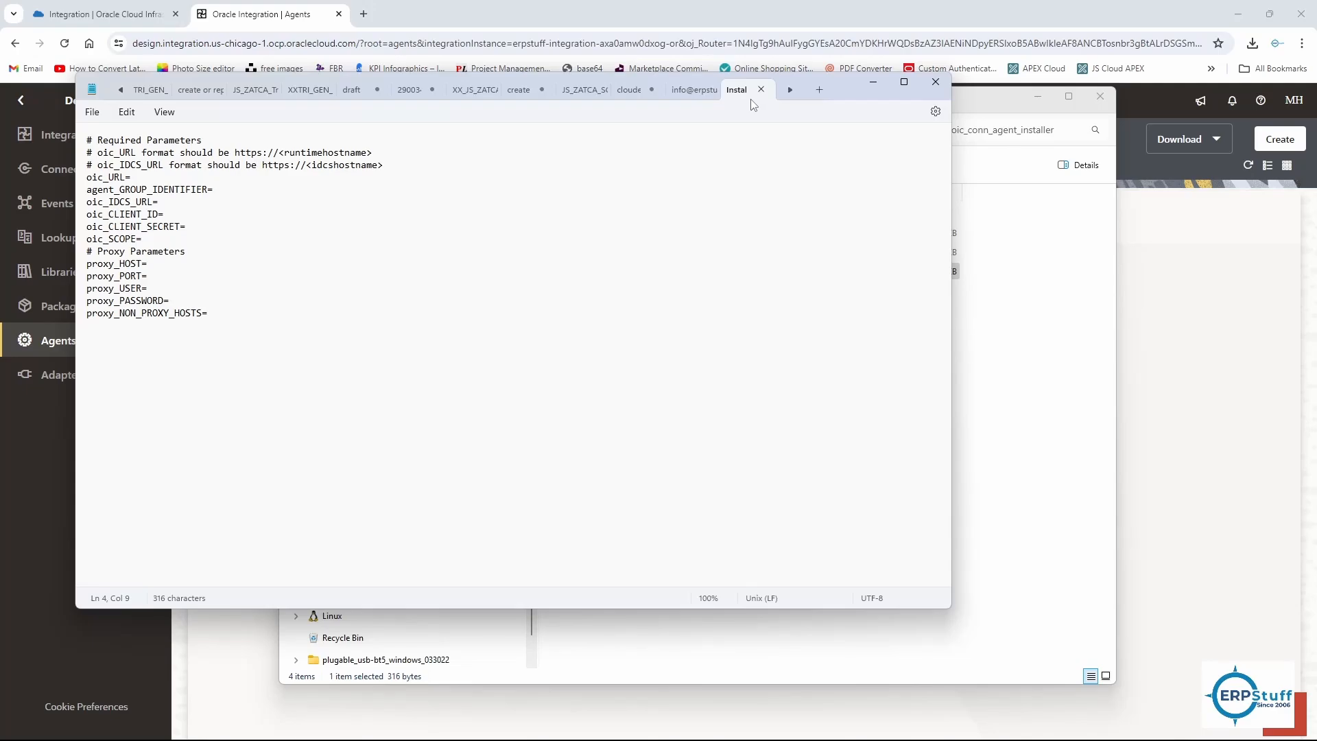
# Step: Switch back to the Agents page in the browser and create an agent group with the name and identifier ERPSTUFF
pyautogui.hotkey('alt', 'Tab')
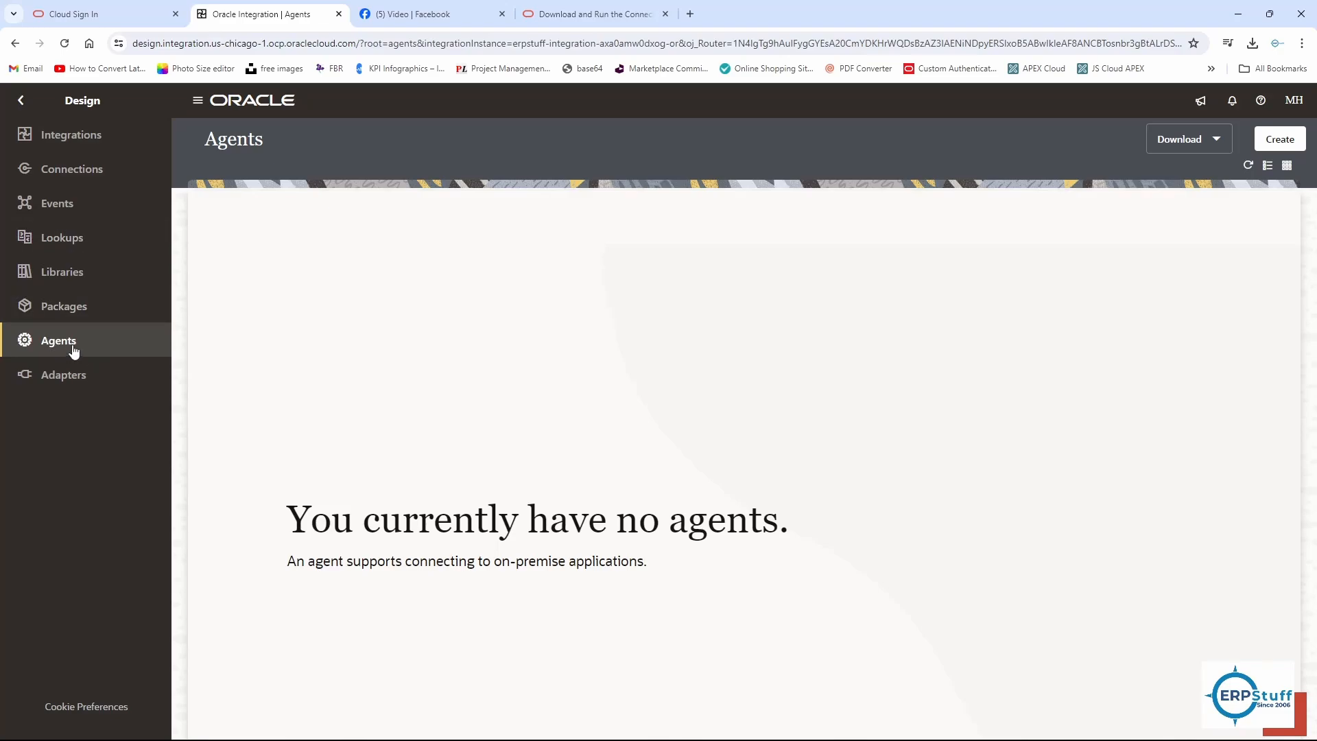
pyautogui.click(1283, 141)
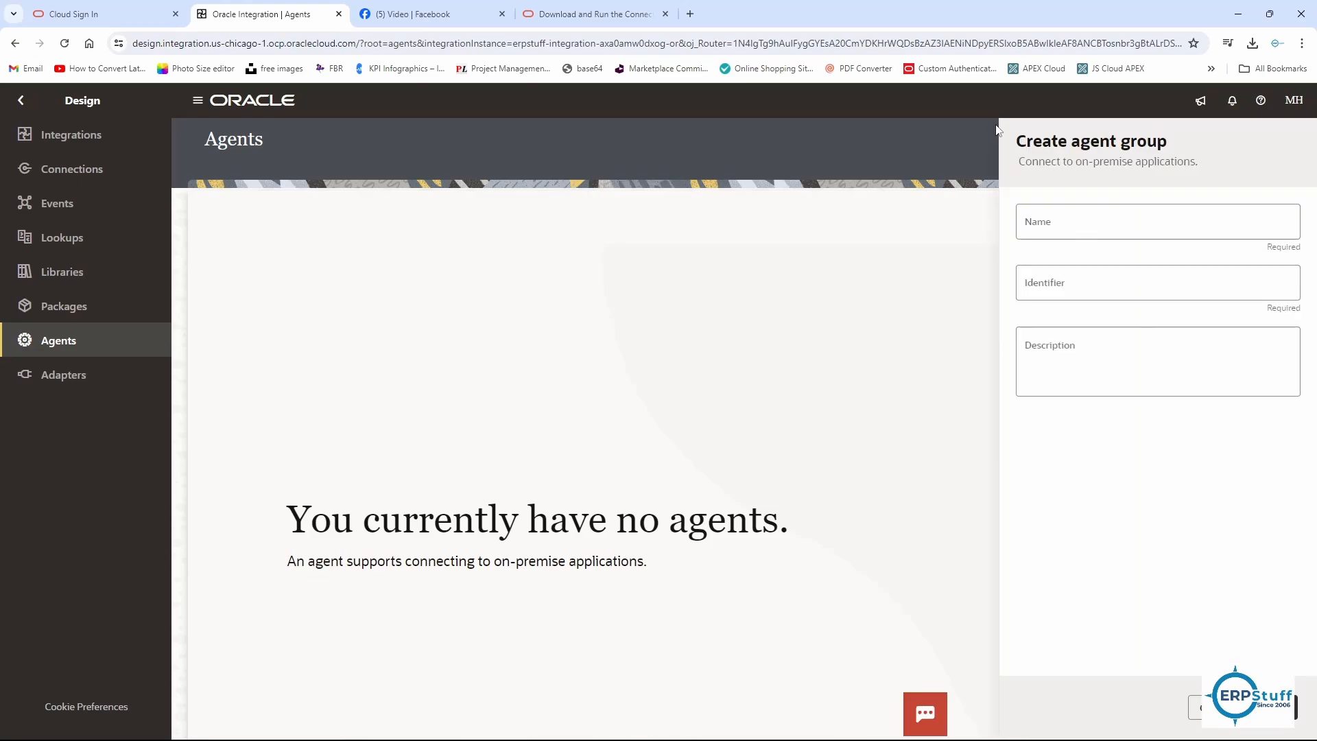
pyautogui.click(1085, 231)
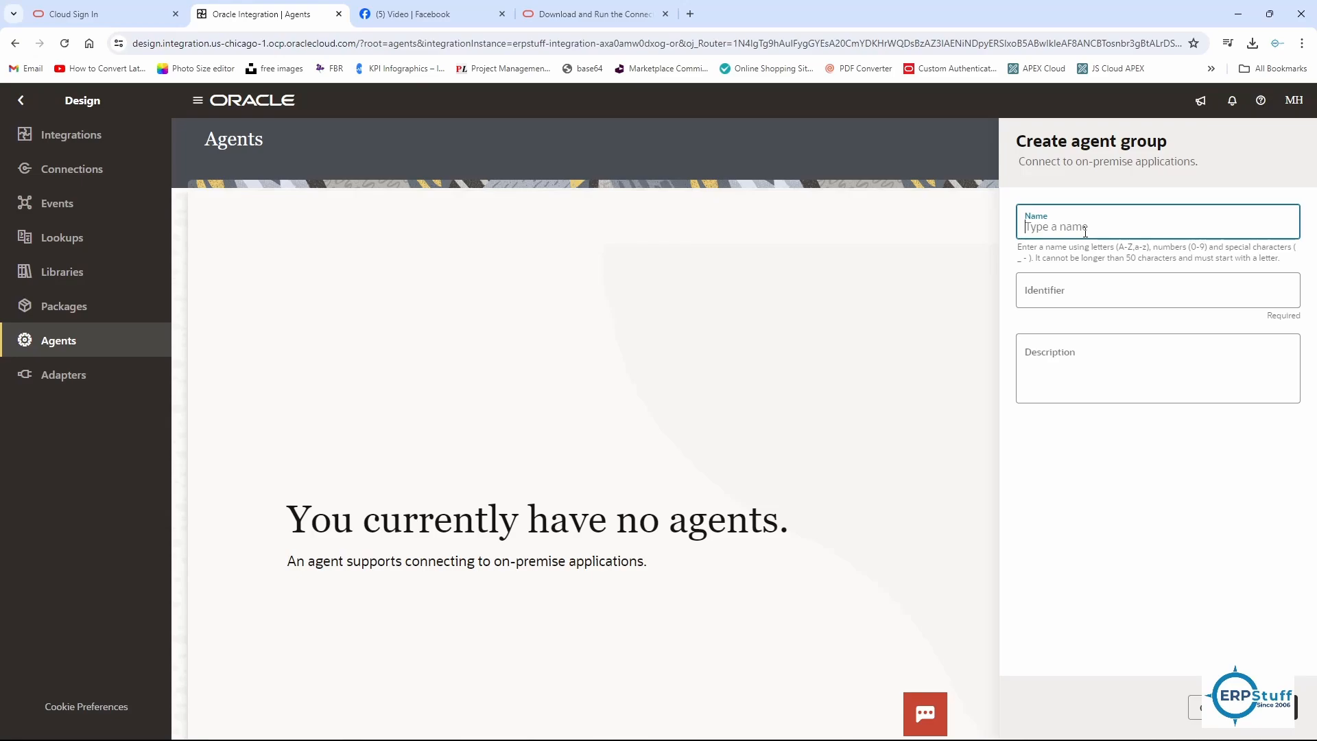
pyautogui.write('ERP')
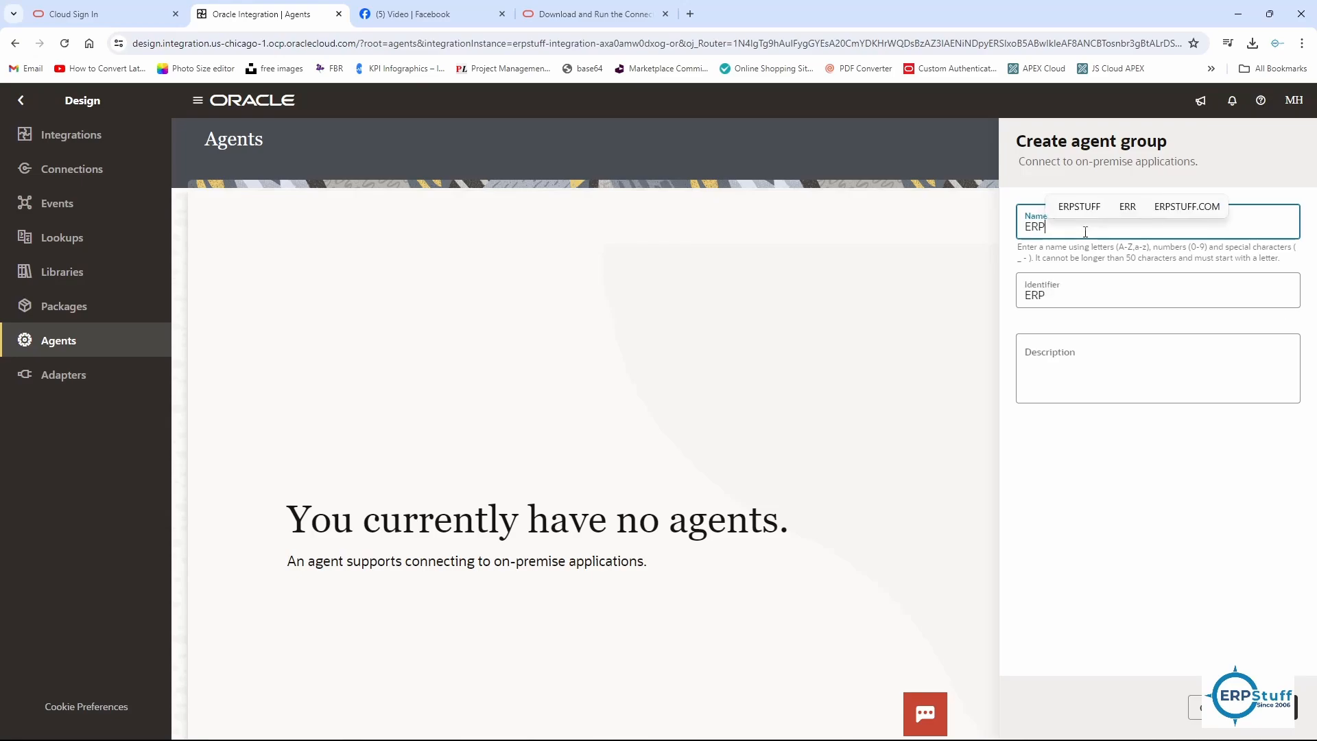
pyautogui.write('STUFF')
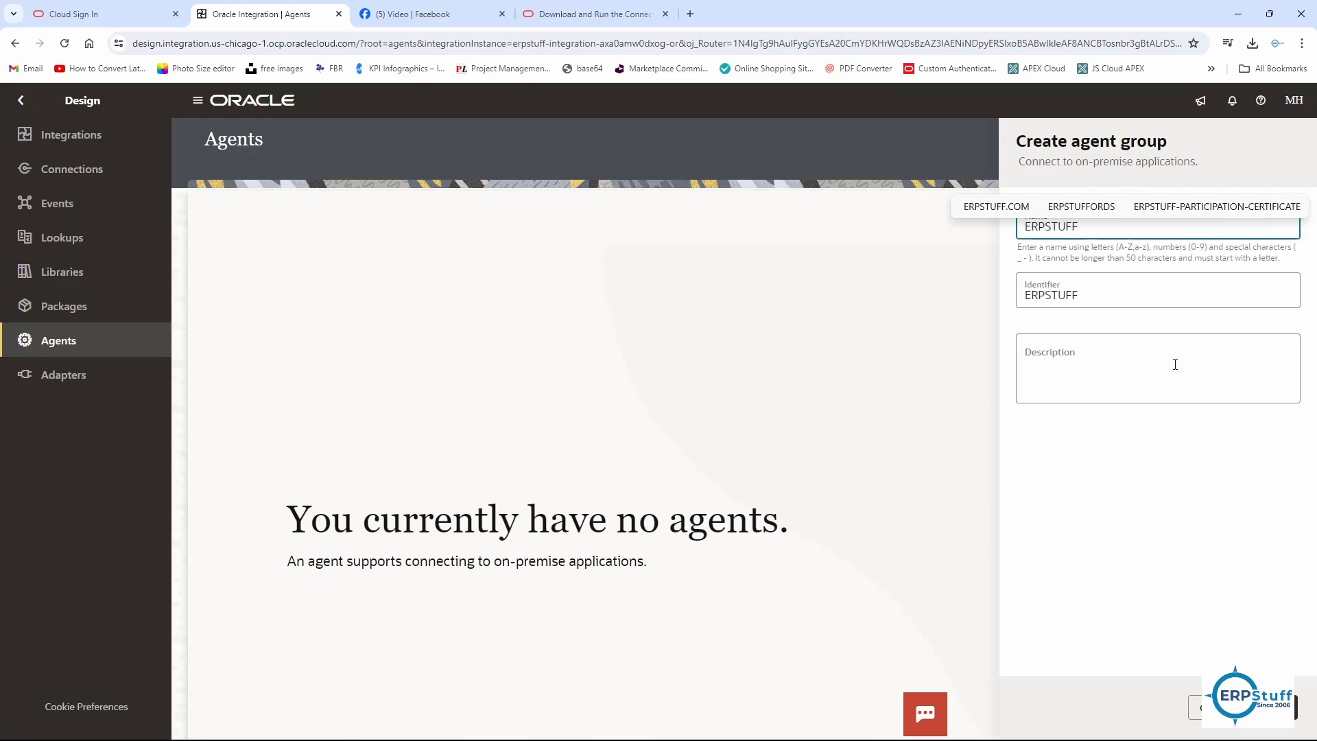
pyautogui.click(1274, 717)
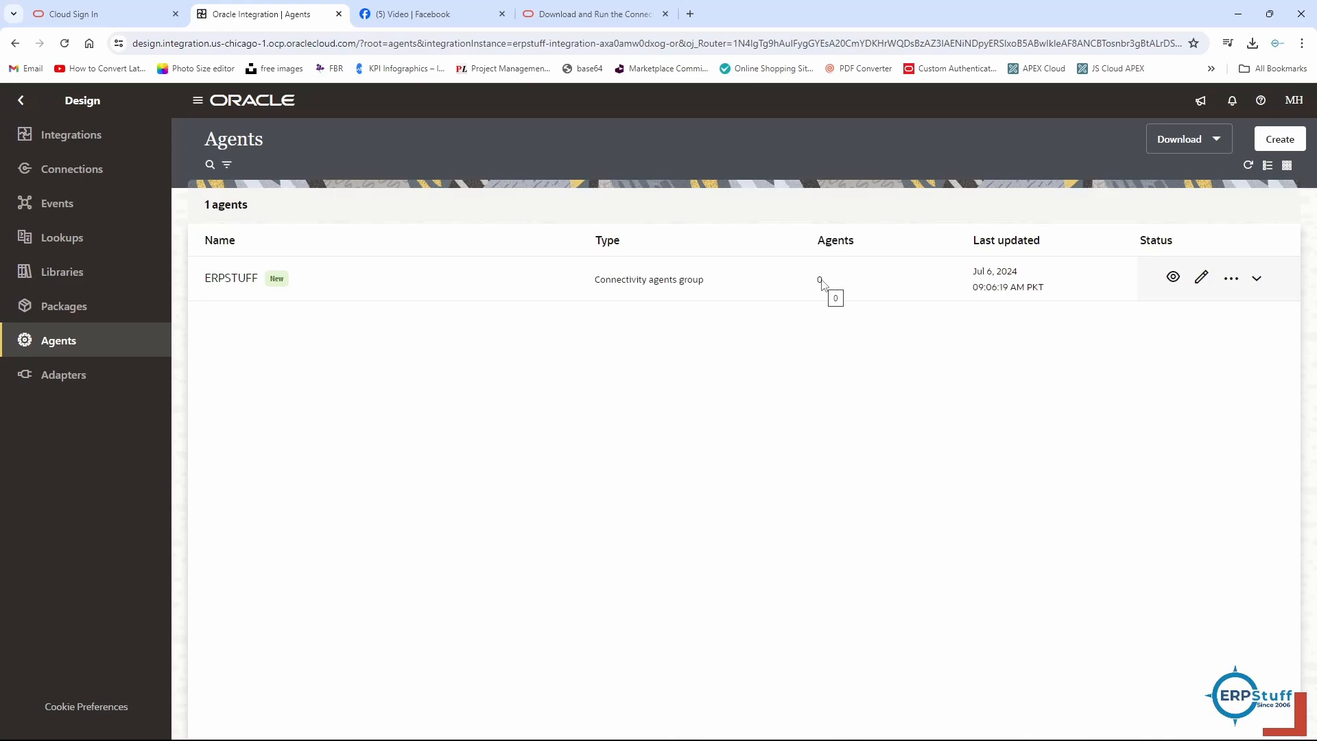
# Step: Check the ERPSTUFF agent group's details and start downloading its configuration, choosing Agent\oic_conn_agent_installer as the save folder
pyautogui.click(1173, 278)
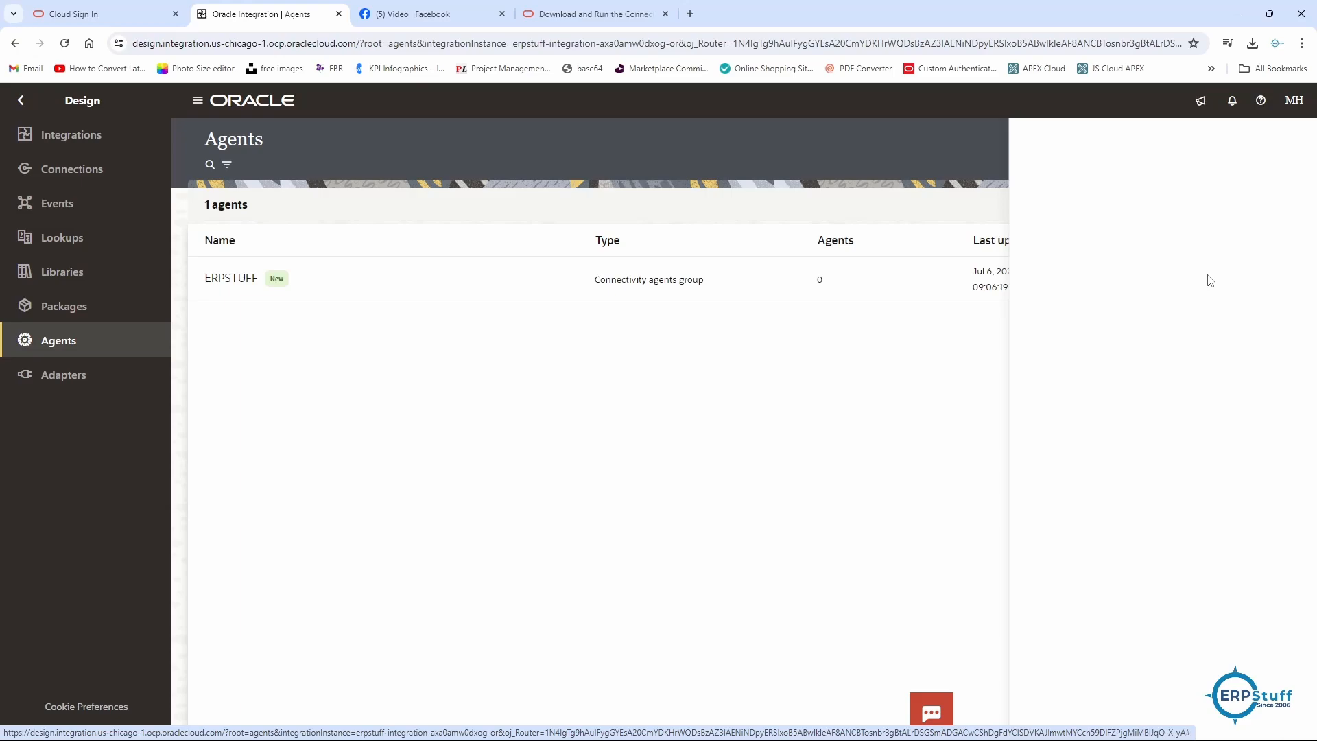
pyautogui.click(1258, 279)
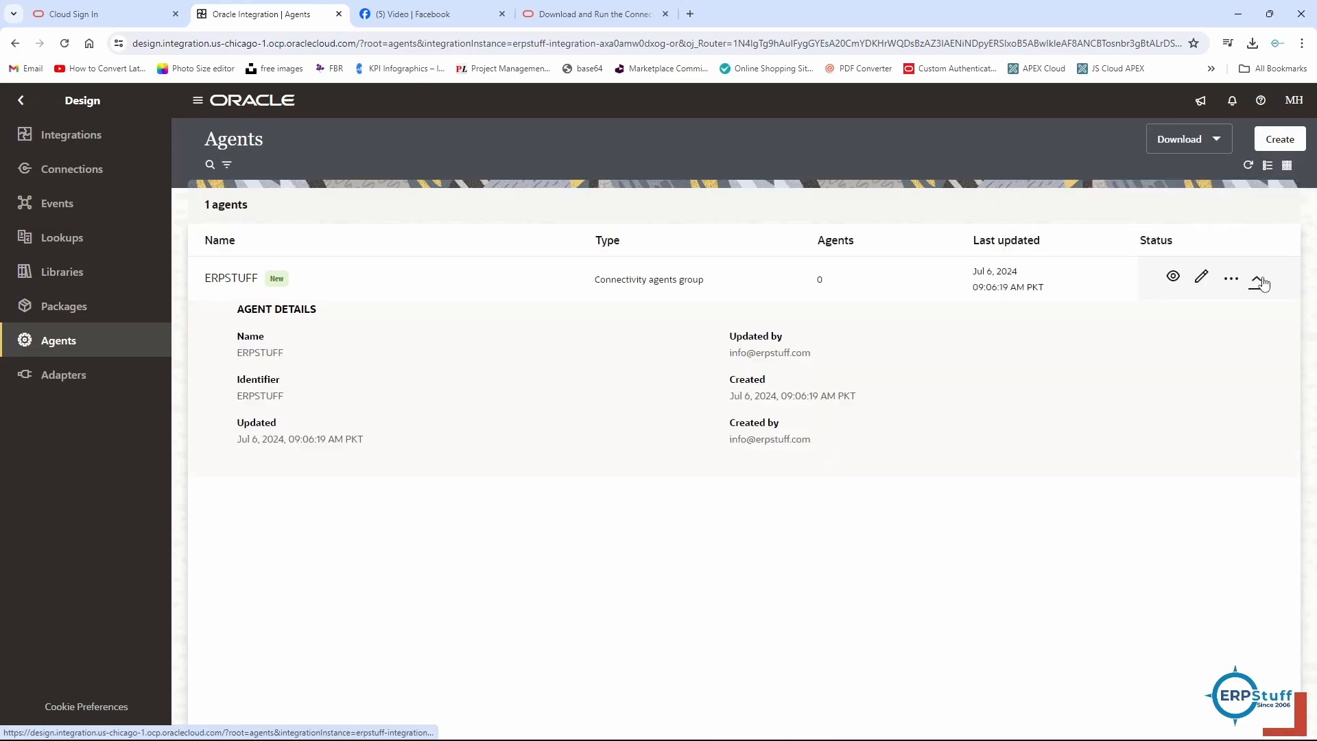
pyautogui.click(1232, 278)
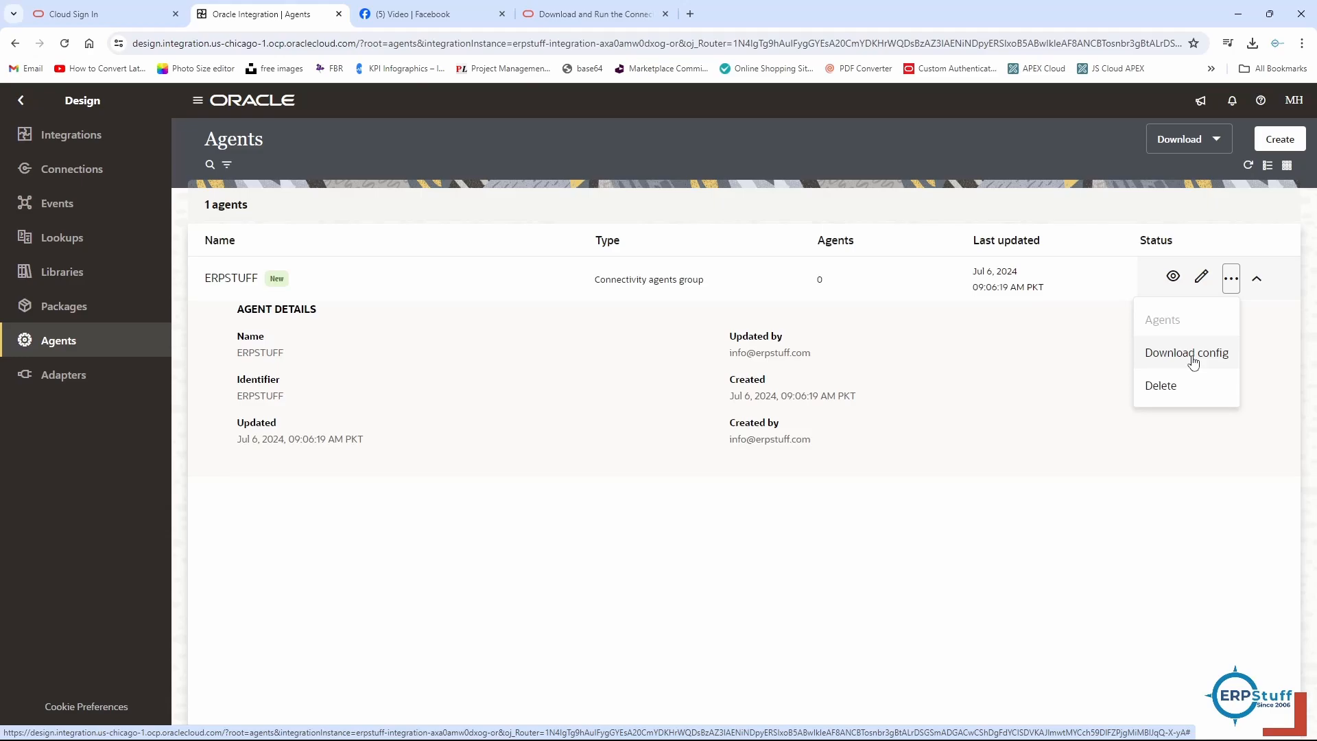
pyautogui.click(1194, 354)
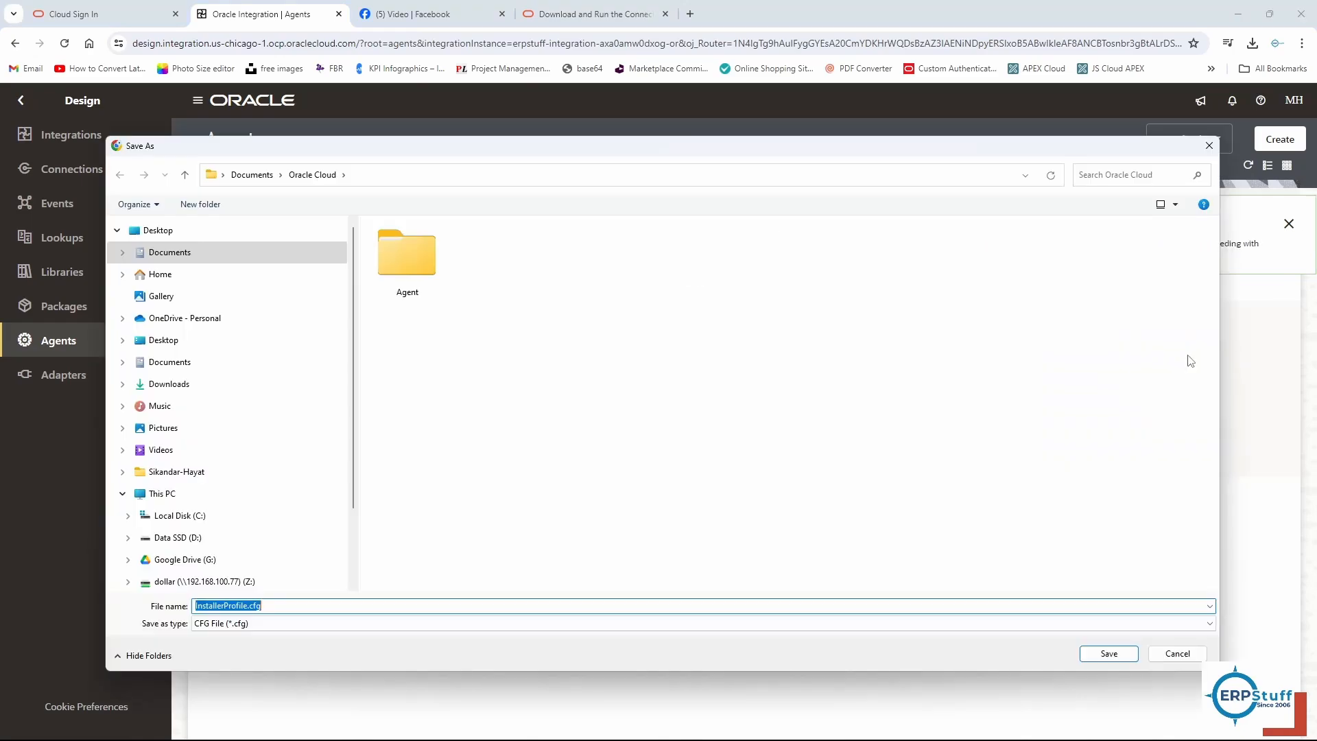
pyautogui.doubleClick(405, 271)
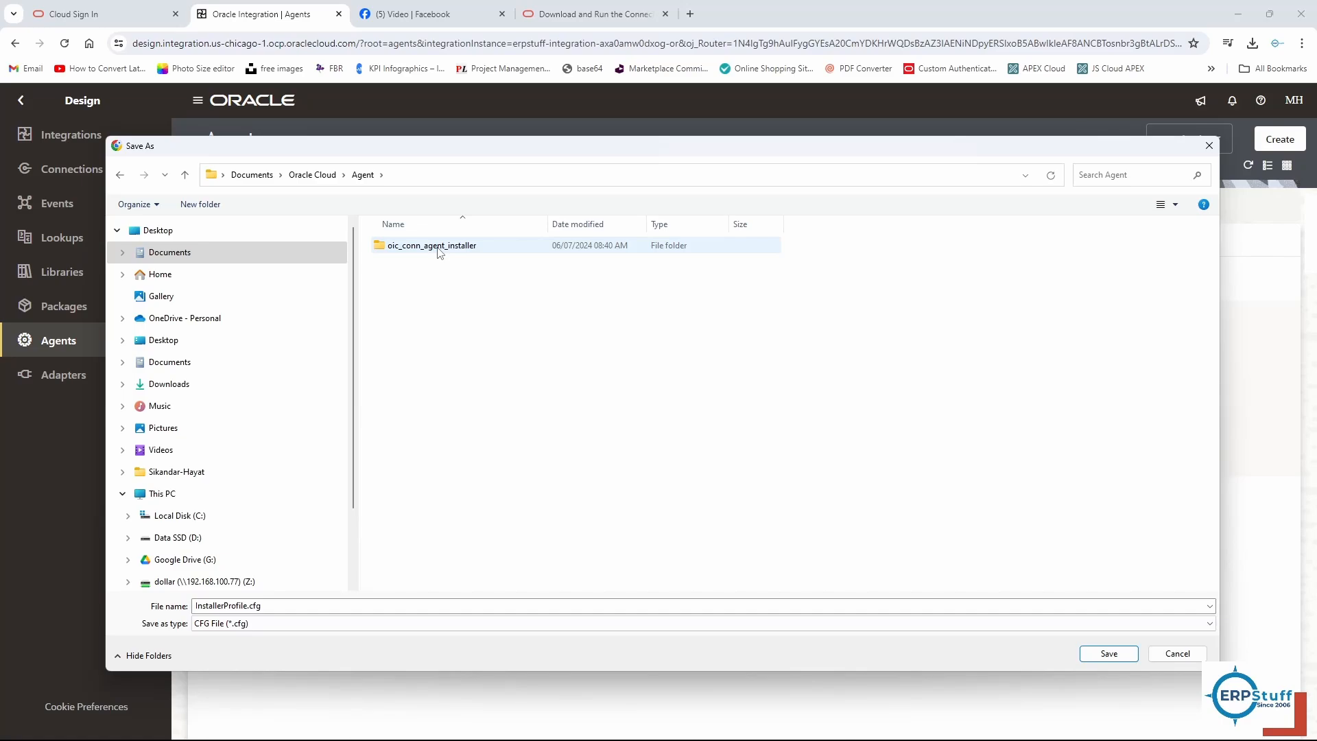
pyautogui.doubleClick(440, 248)
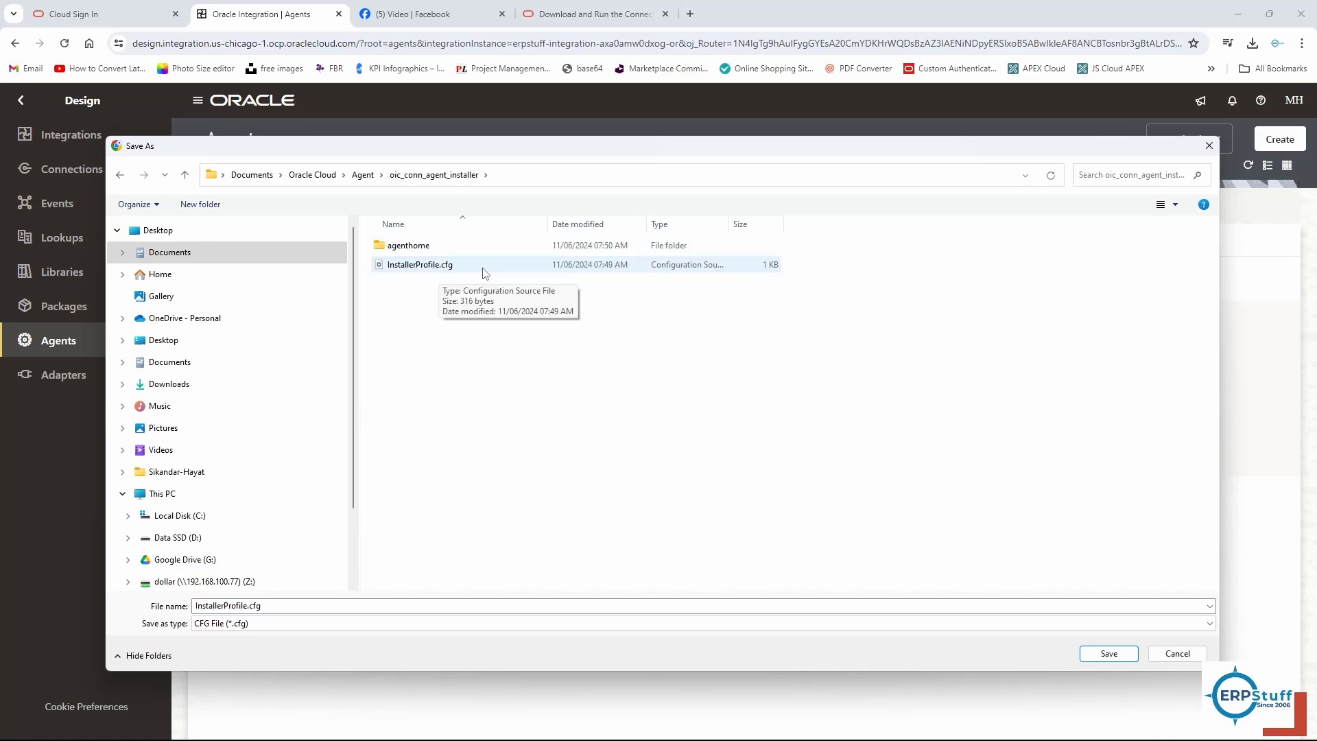
# Step: Rename the existing configuration file to InstallerProfile_original.cfg and save the downloaded one as InstallerProfile.cfg in the same folder
pyautogui.click(439, 265)
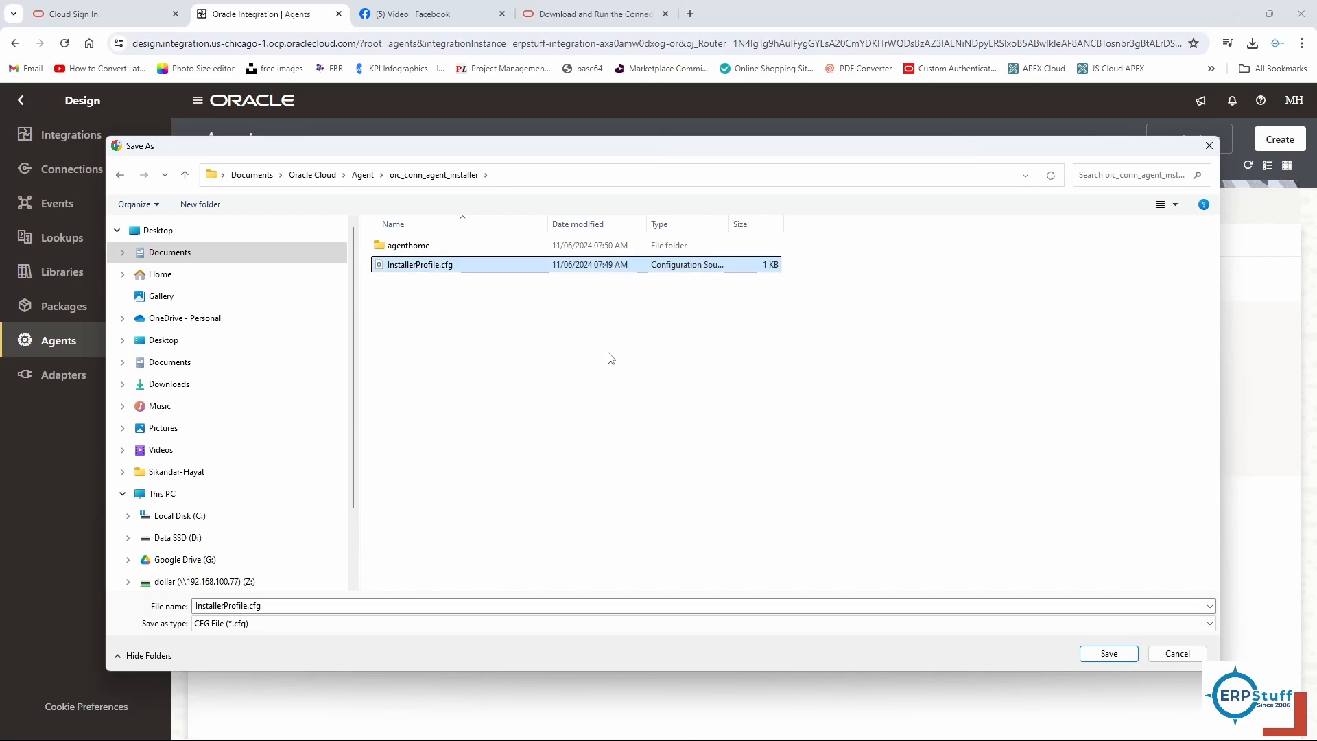
pyautogui.press('F2')
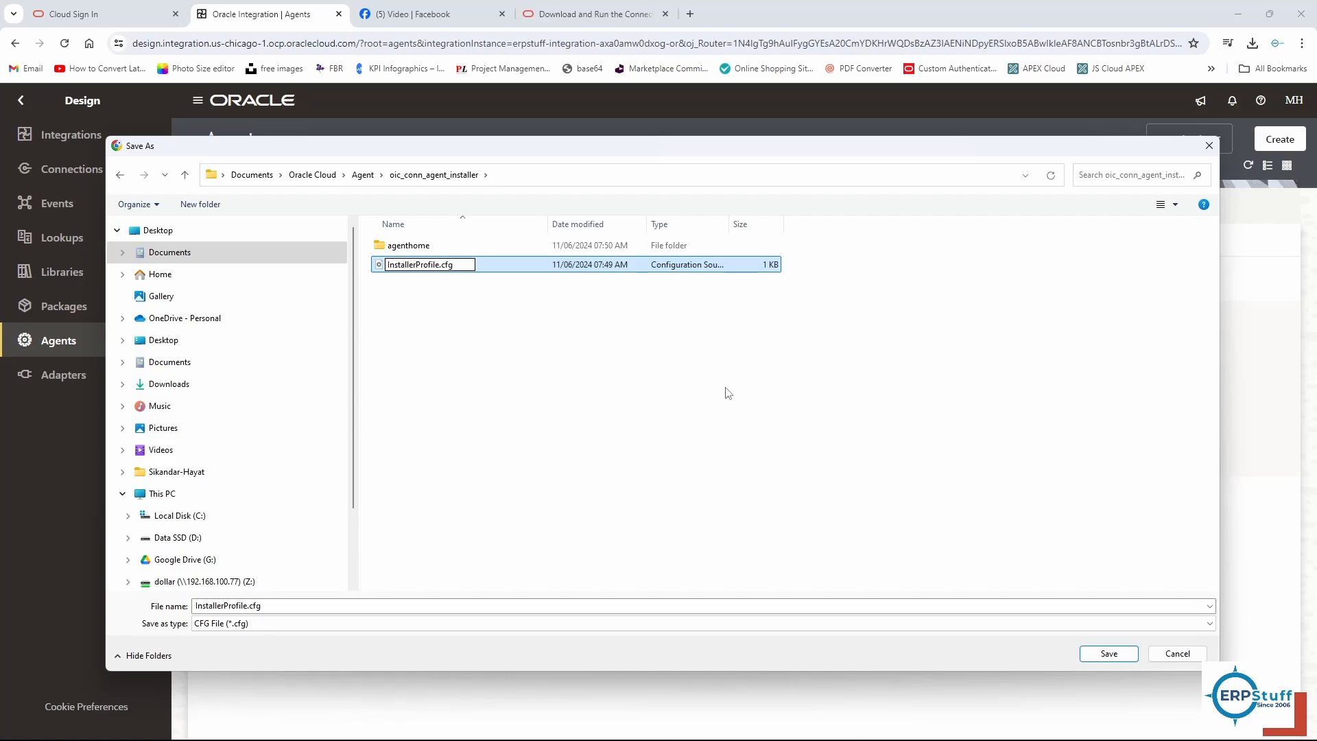
pyautogui.write('_original')
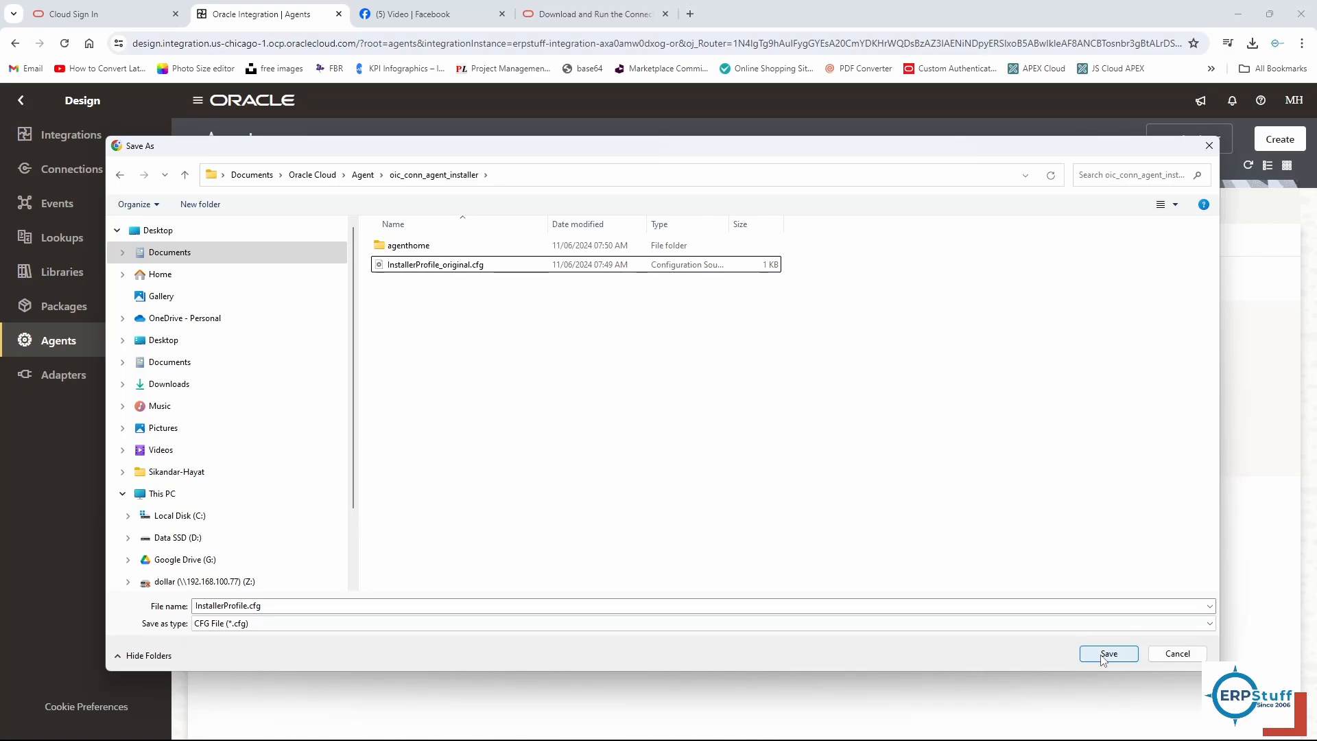
pyautogui.click(1106, 654)
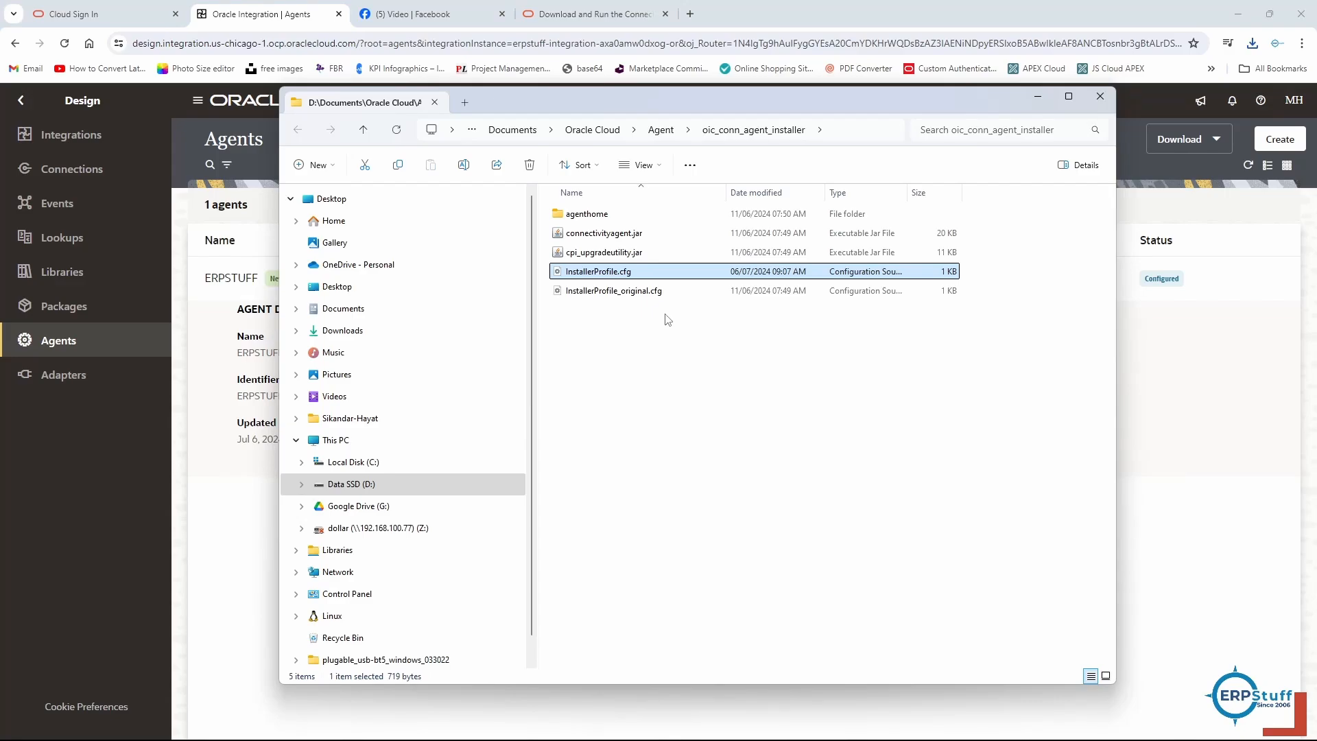
# Step: Open the downloaded InstallerProfile.cfg in Notepad and review its OIC URL, agent group, IDCS URL, scope and client credential parameters
pyautogui.rightClick(626, 272)
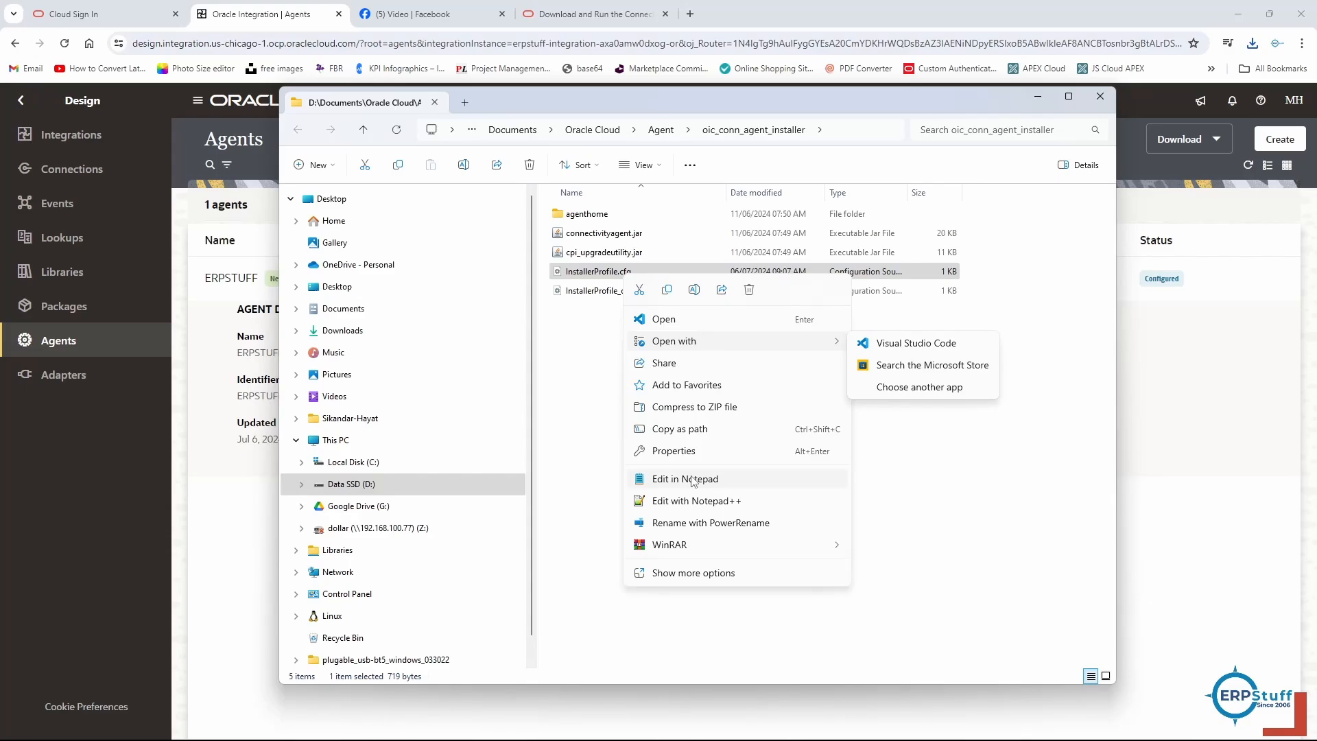
pyautogui.click(694, 481)
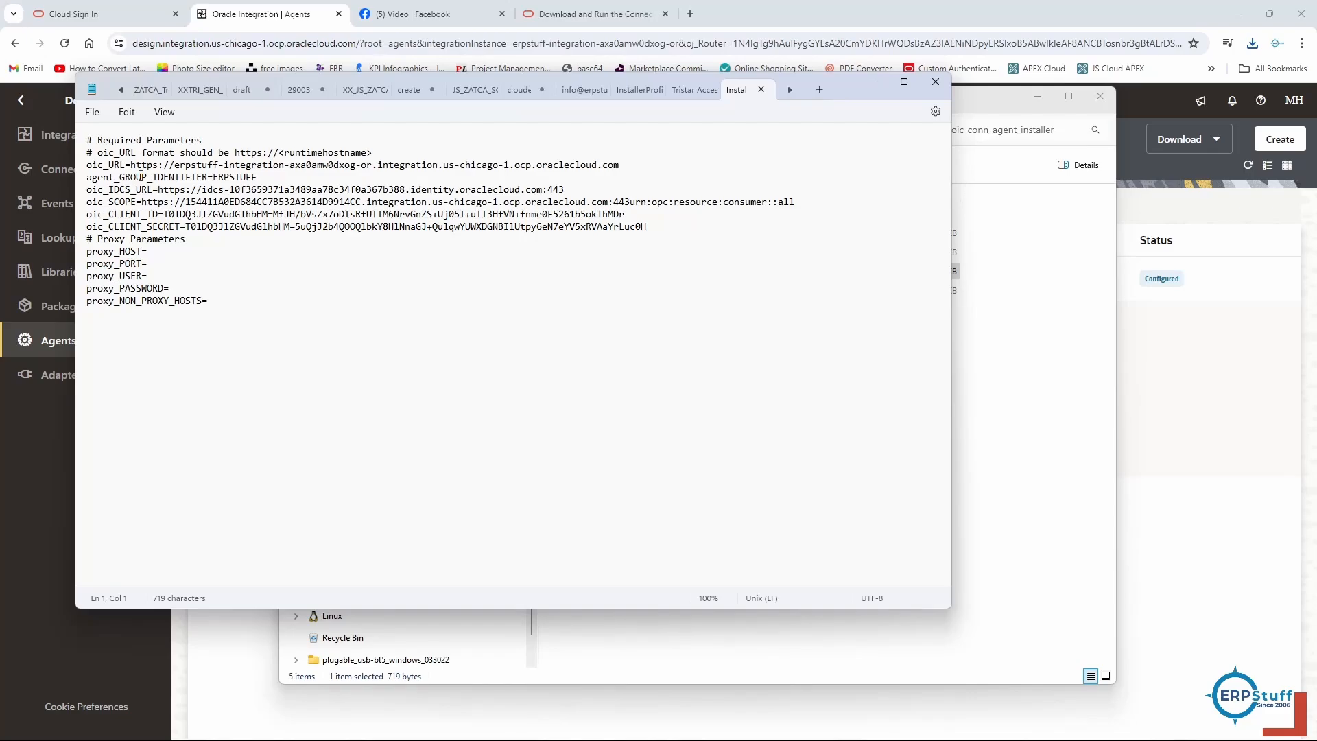
pyautogui.moveTo(114, 177); pyautogui.dragTo(349, 203)
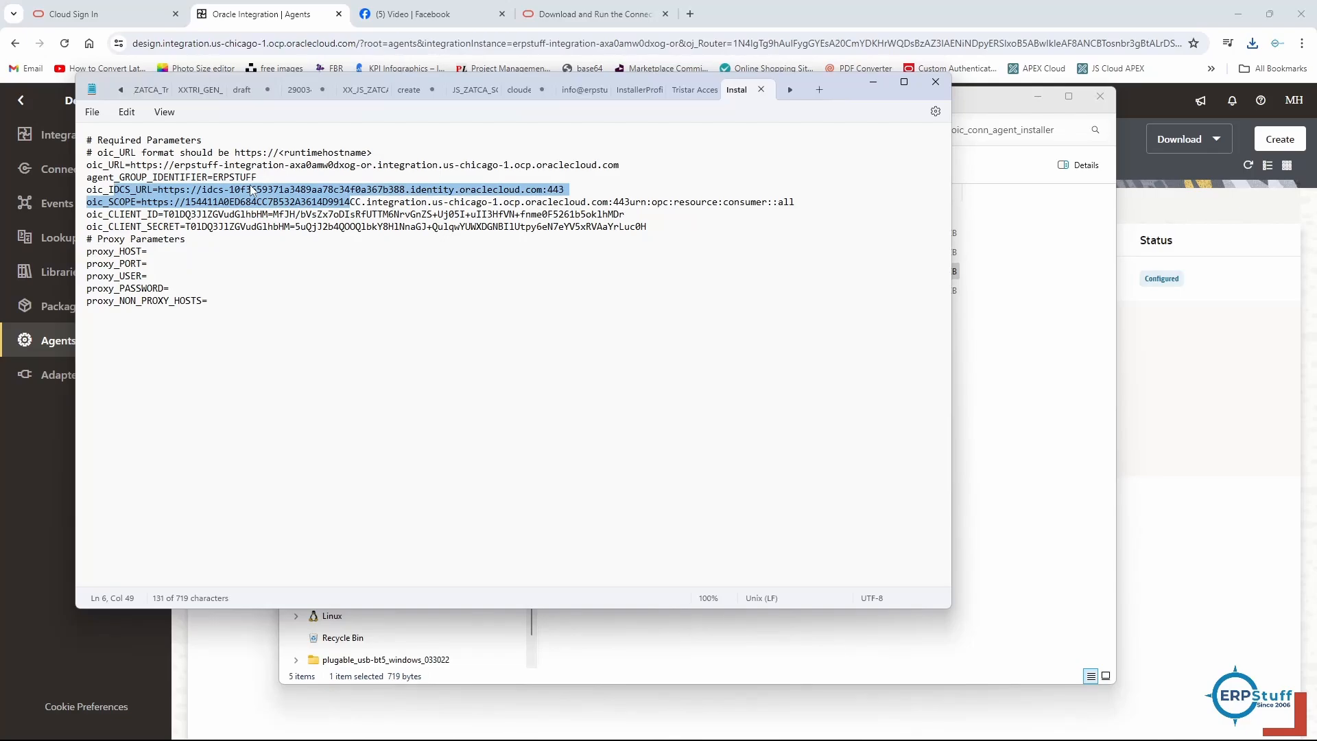
pyautogui.click(229, 190)
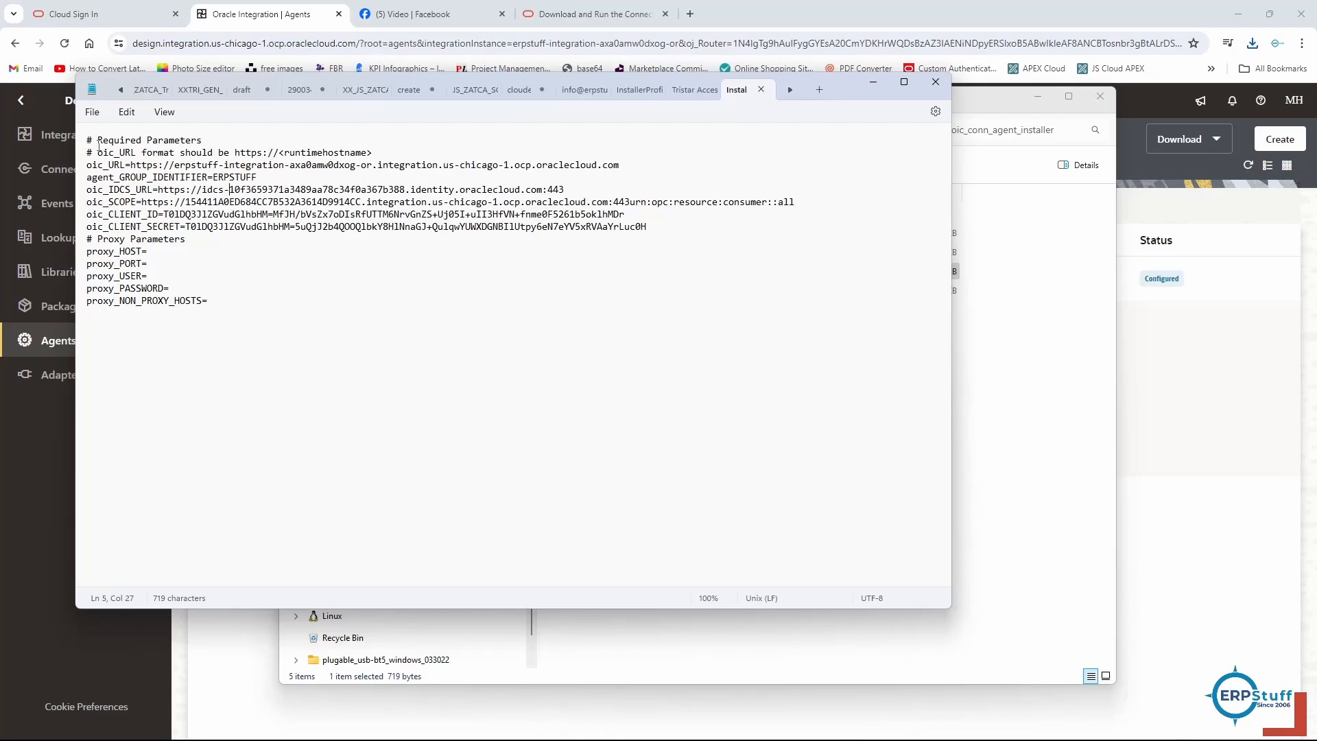
pyautogui.moveTo(99, 145); pyautogui.dragTo(202, 170)
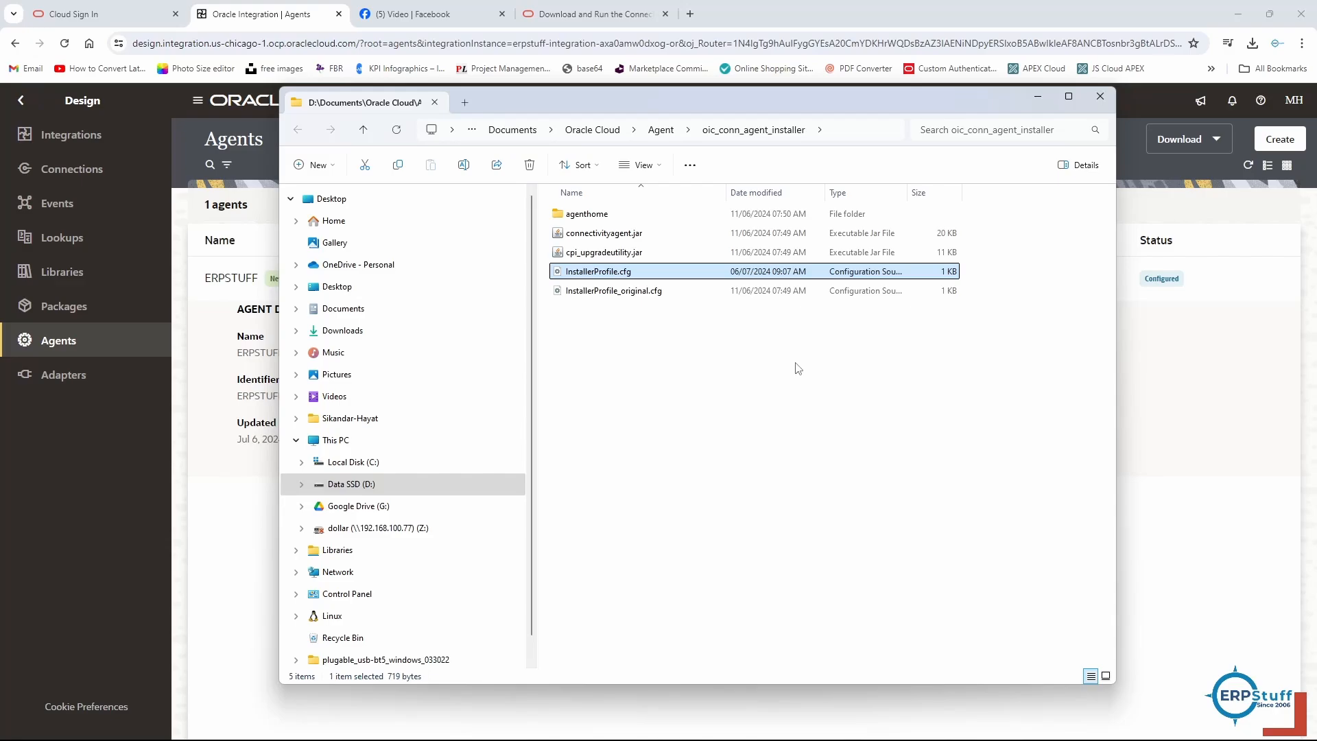
pyautogui.click(798, 369)
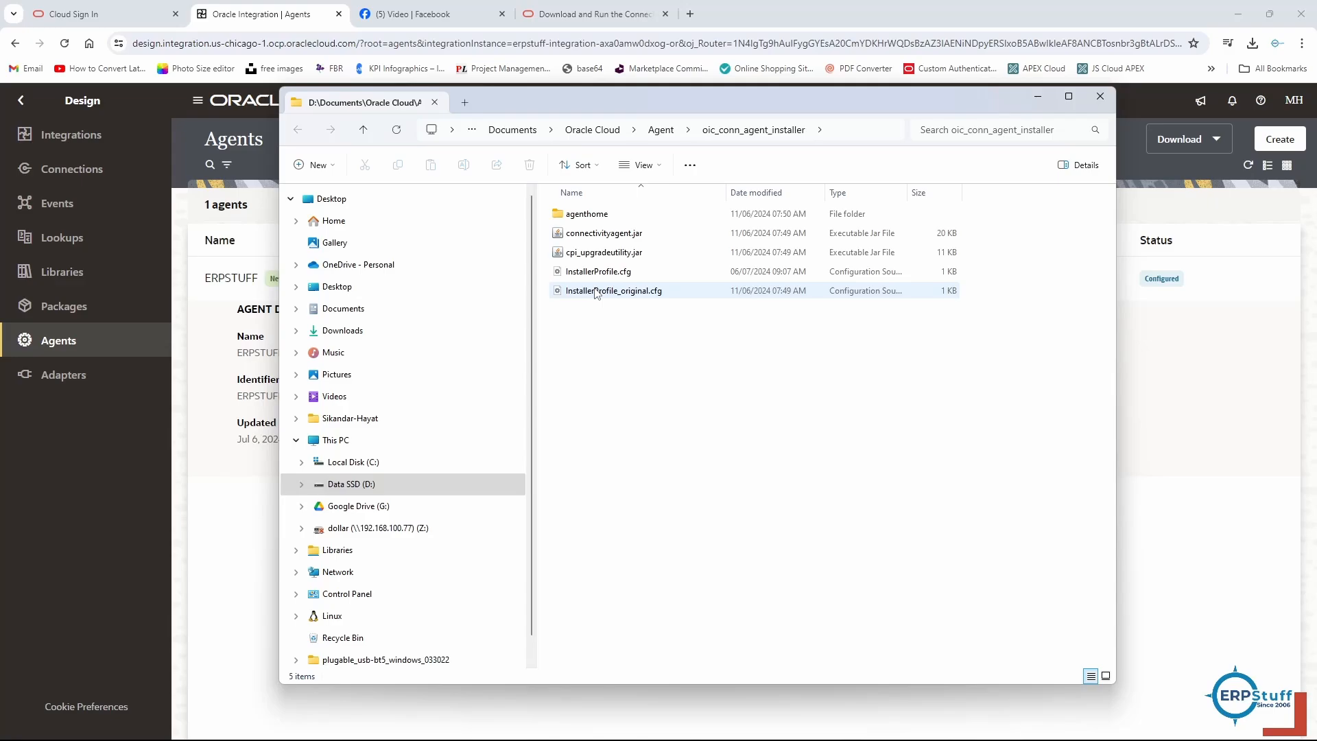
pyautogui.moveTo(946, 105); pyautogui.dragTo(969, 343)
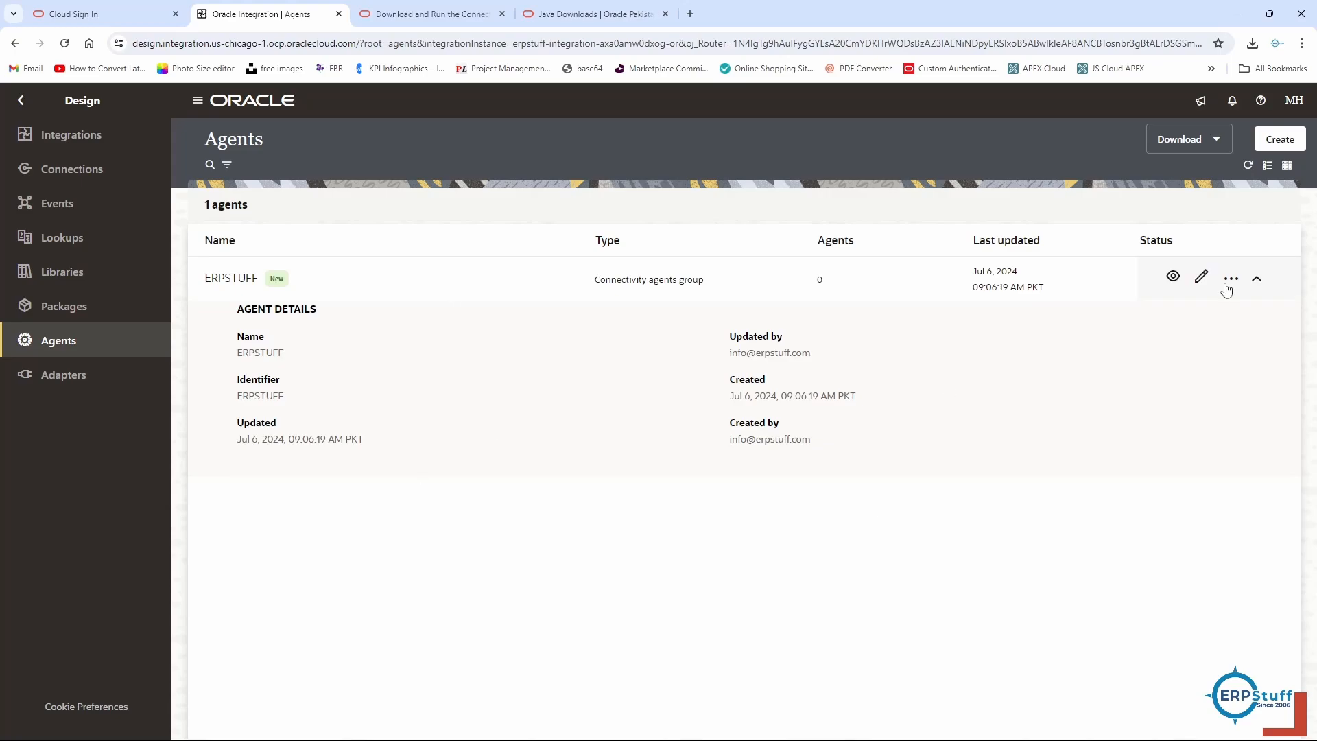
# Step: Switch to the Command Prompt at the oic_conn_agent_installer folder, list its files with dir and highlight connectivityagent.jar
pyautogui.moveTo(1104, 285)
pyautogui.moveTo(635, 734)
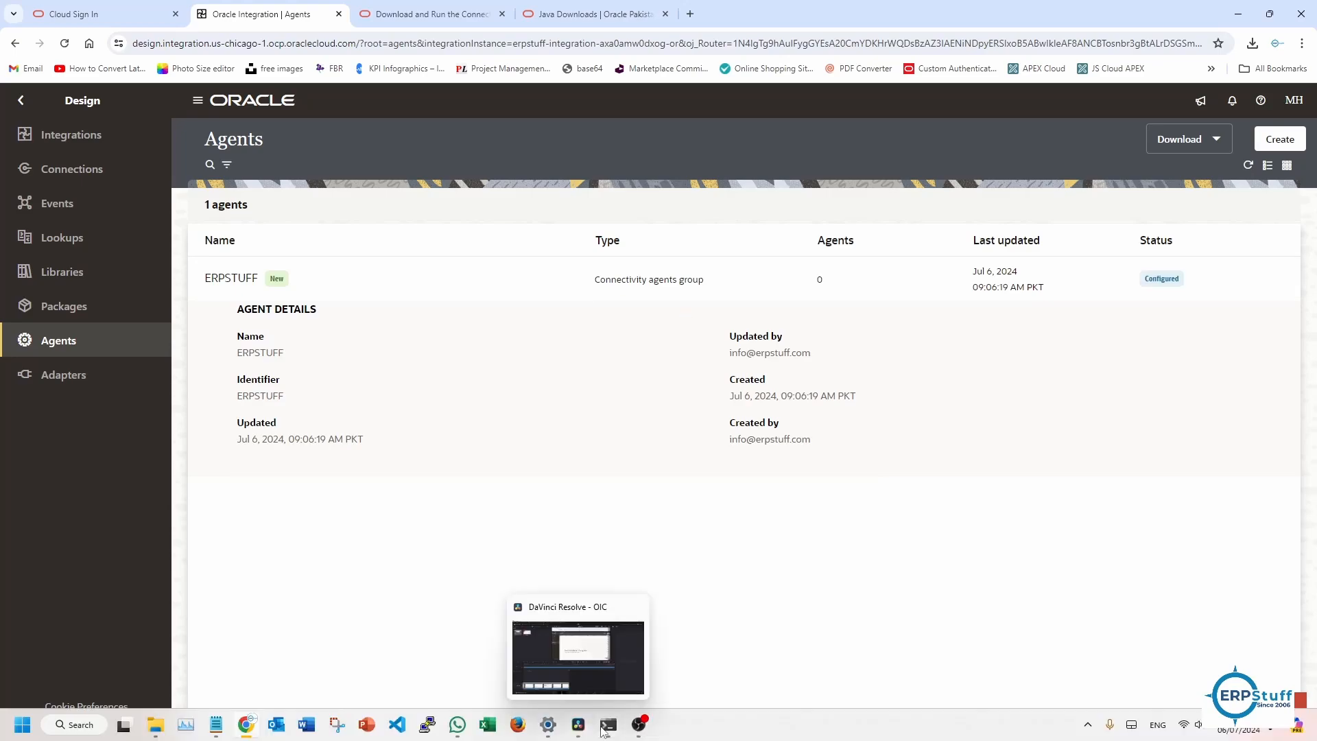
pyautogui.moveTo(605, 732)
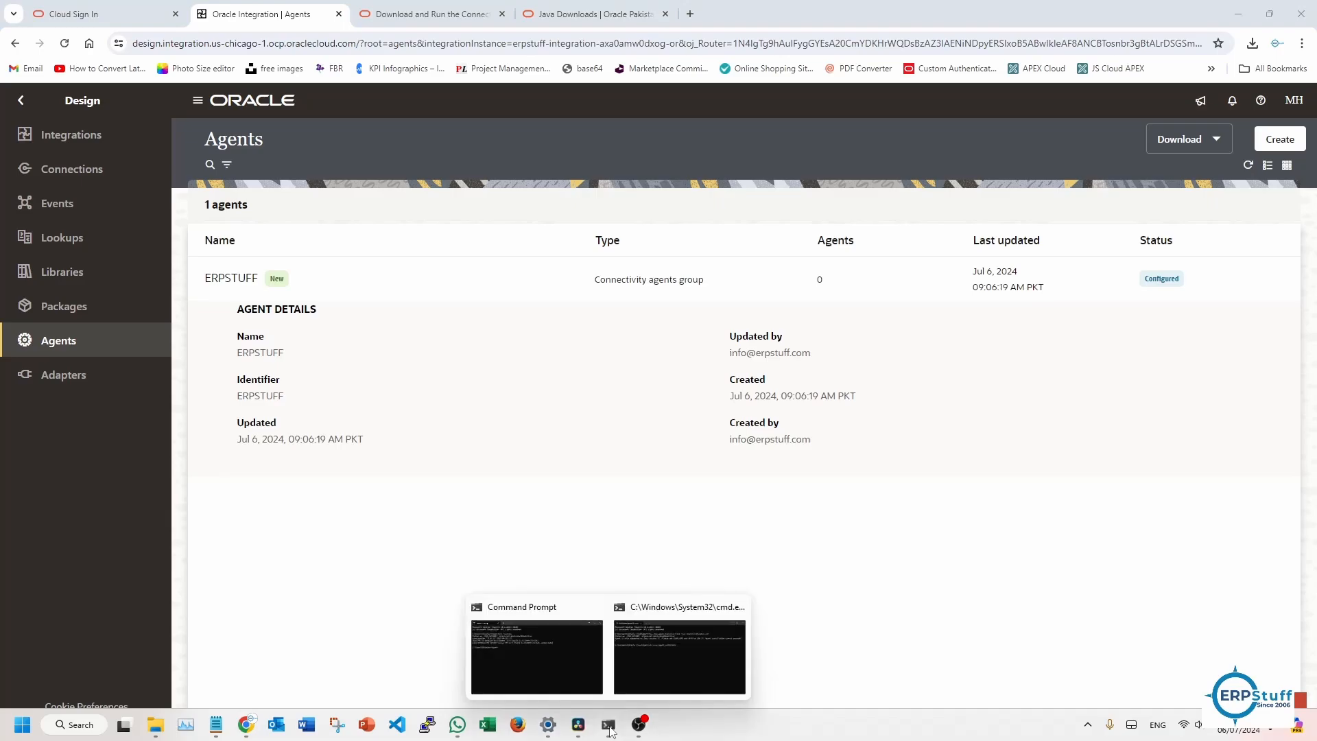
pyautogui.click(679, 658)
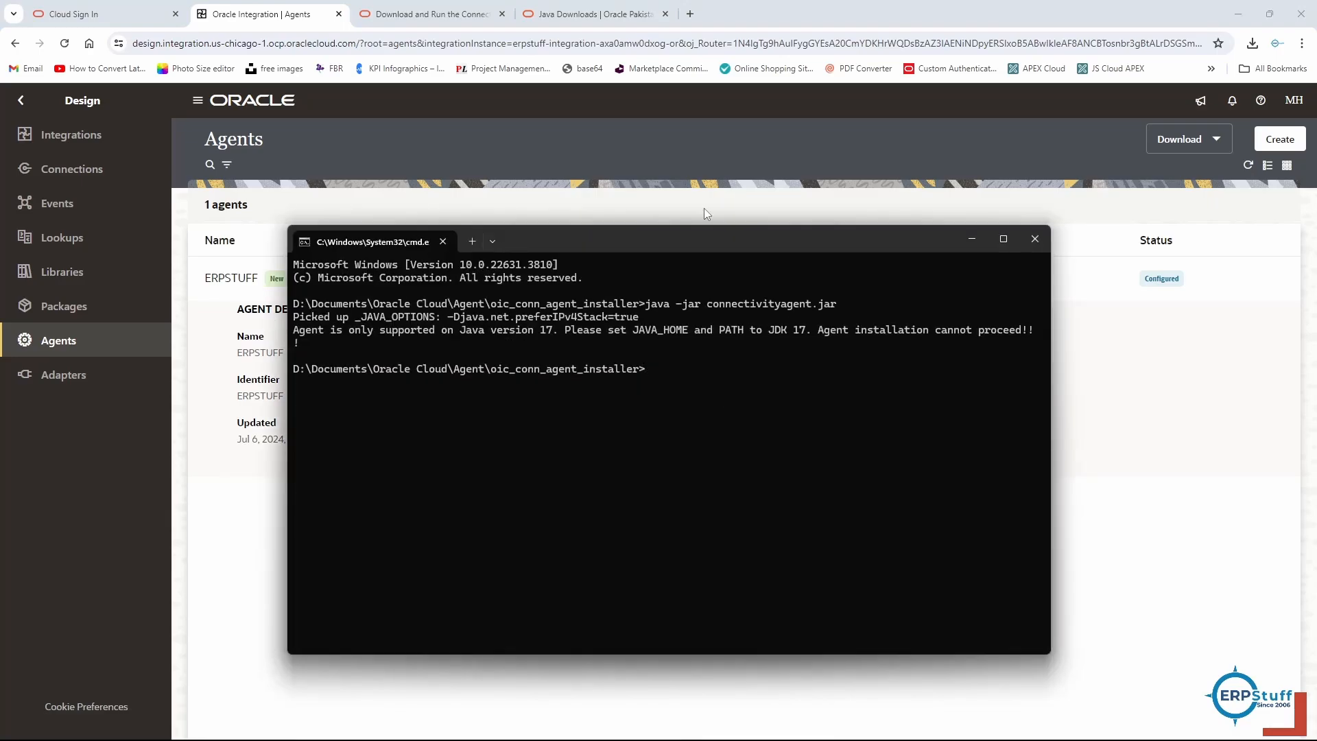
pyautogui.moveTo(701, 242); pyautogui.dragTo(751, 284)
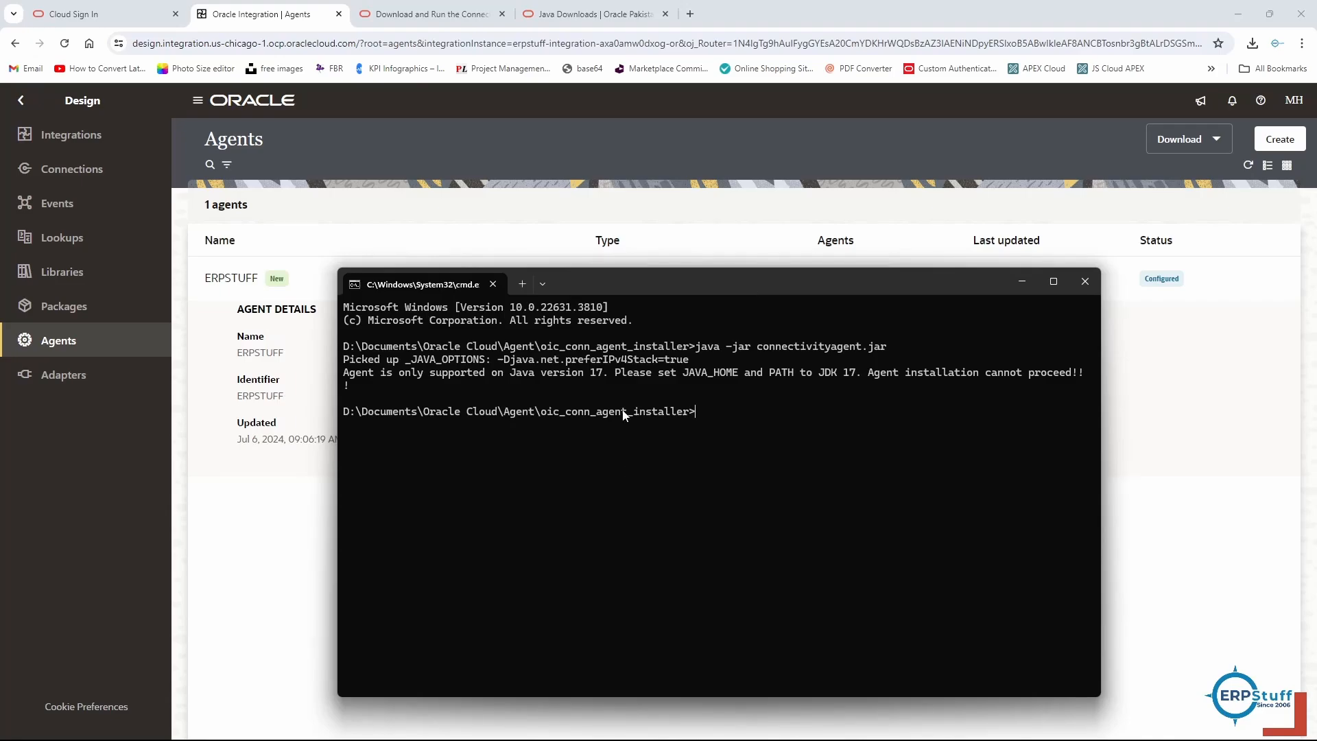
pyautogui.write('dir')
pyautogui.press('Return')
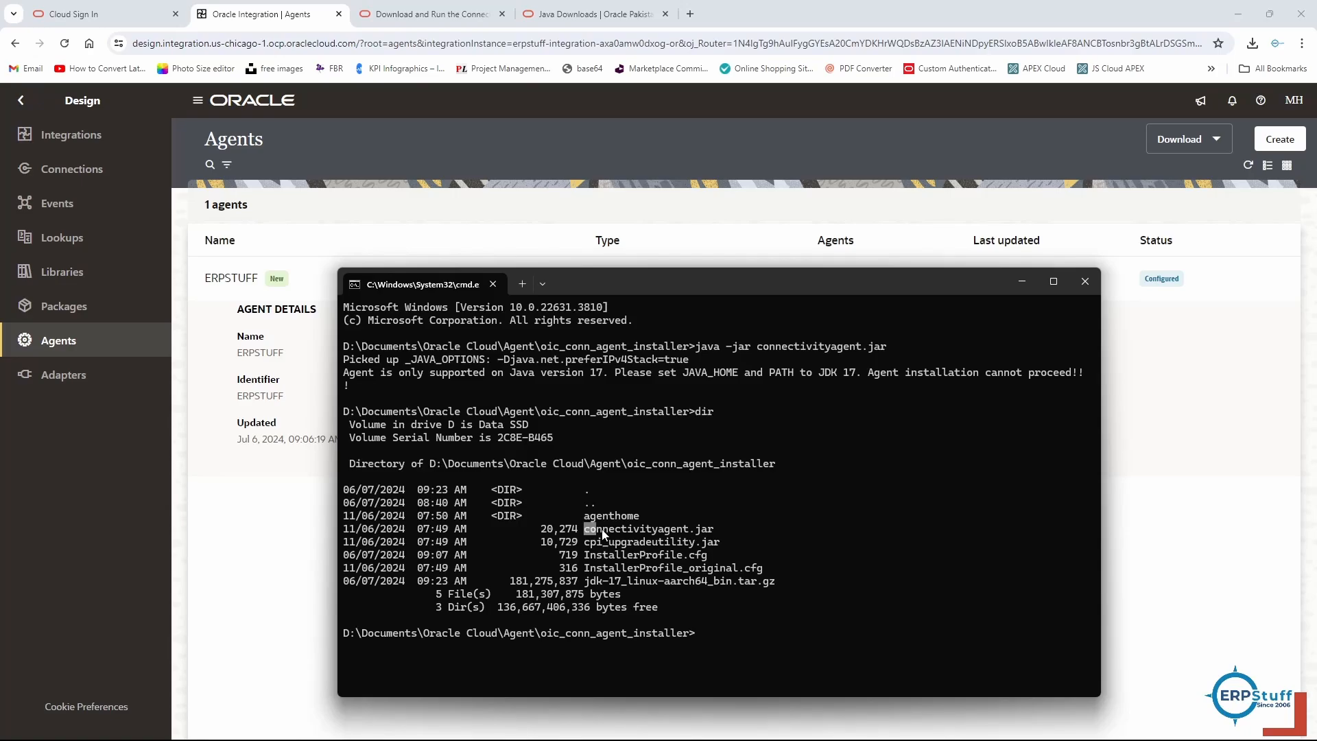
pyautogui.moveTo(584, 529); pyautogui.dragTo(719, 529)
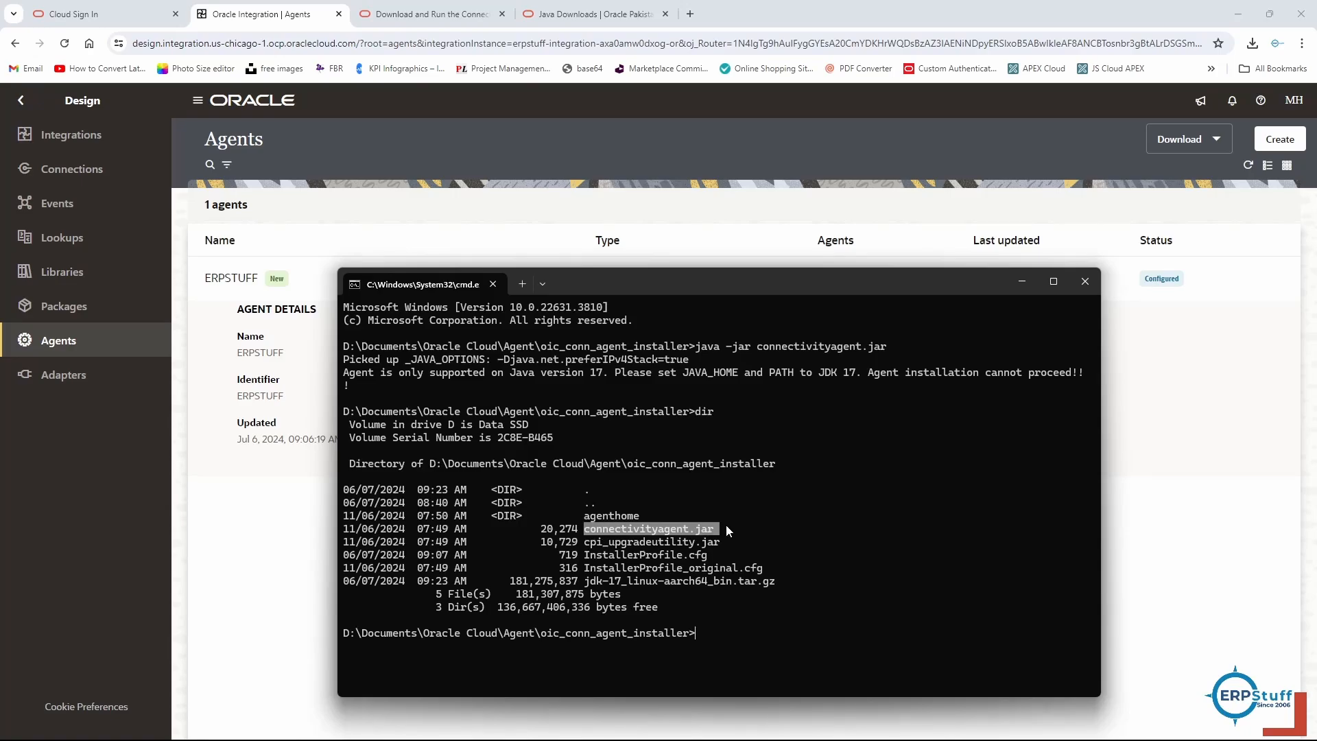
# Step: Switch to File Explorer, enter the oic_conn_agent_installer folder and open InstallerProfile.cfg in Notepad
pyautogui.moveTo(184, 728)
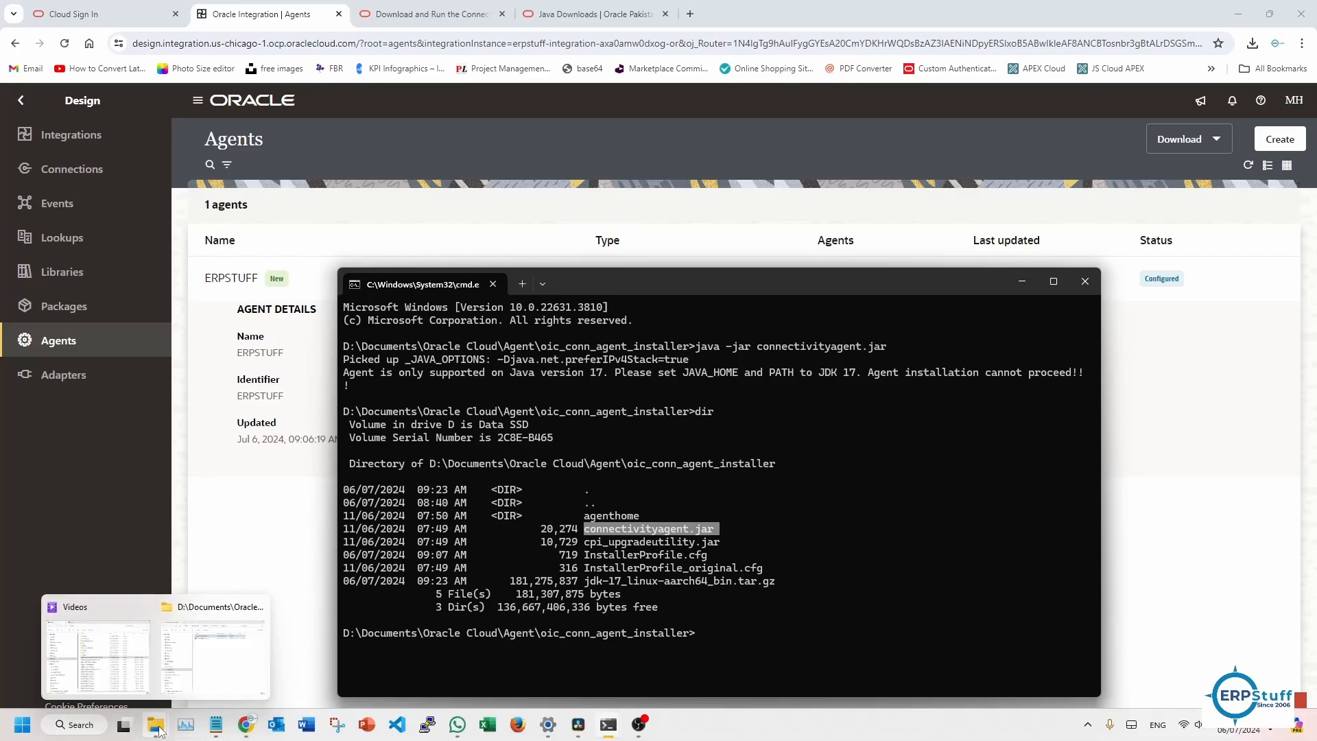
pyautogui.click(213, 652)
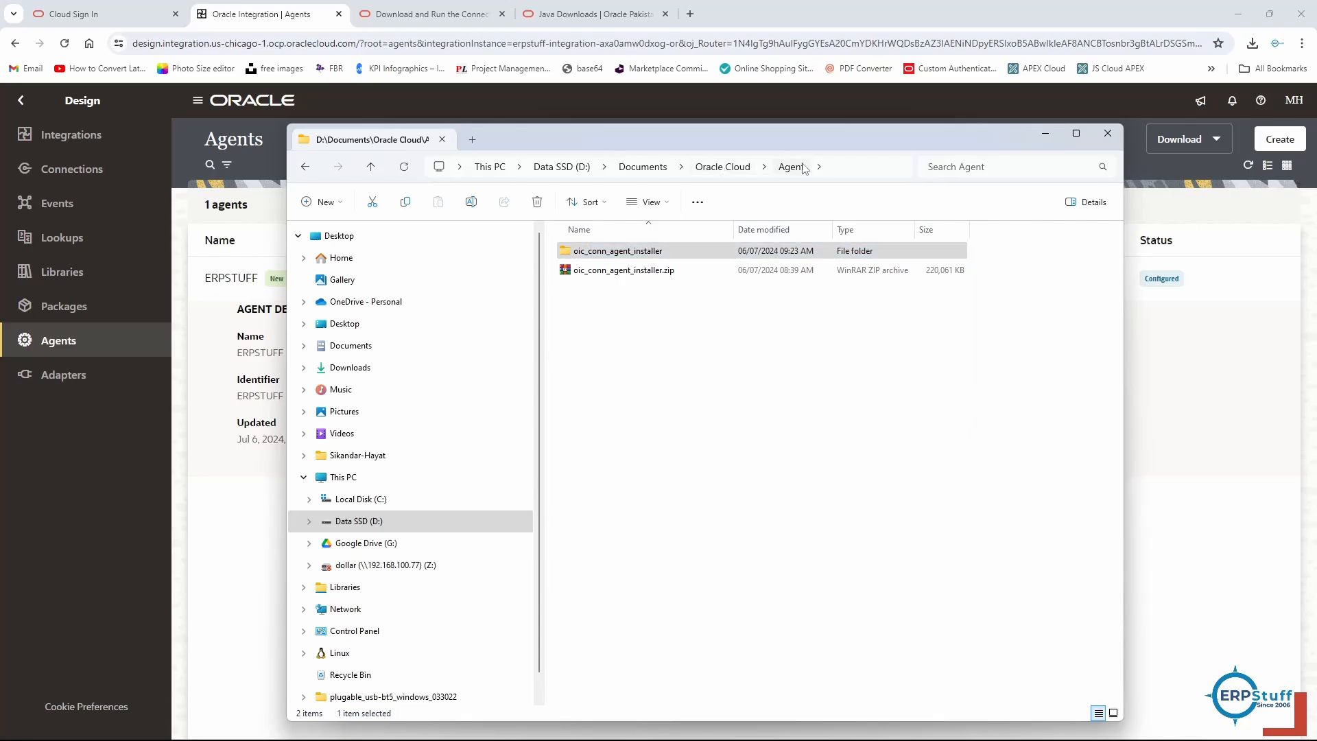
pyautogui.doubleClick(617, 252)
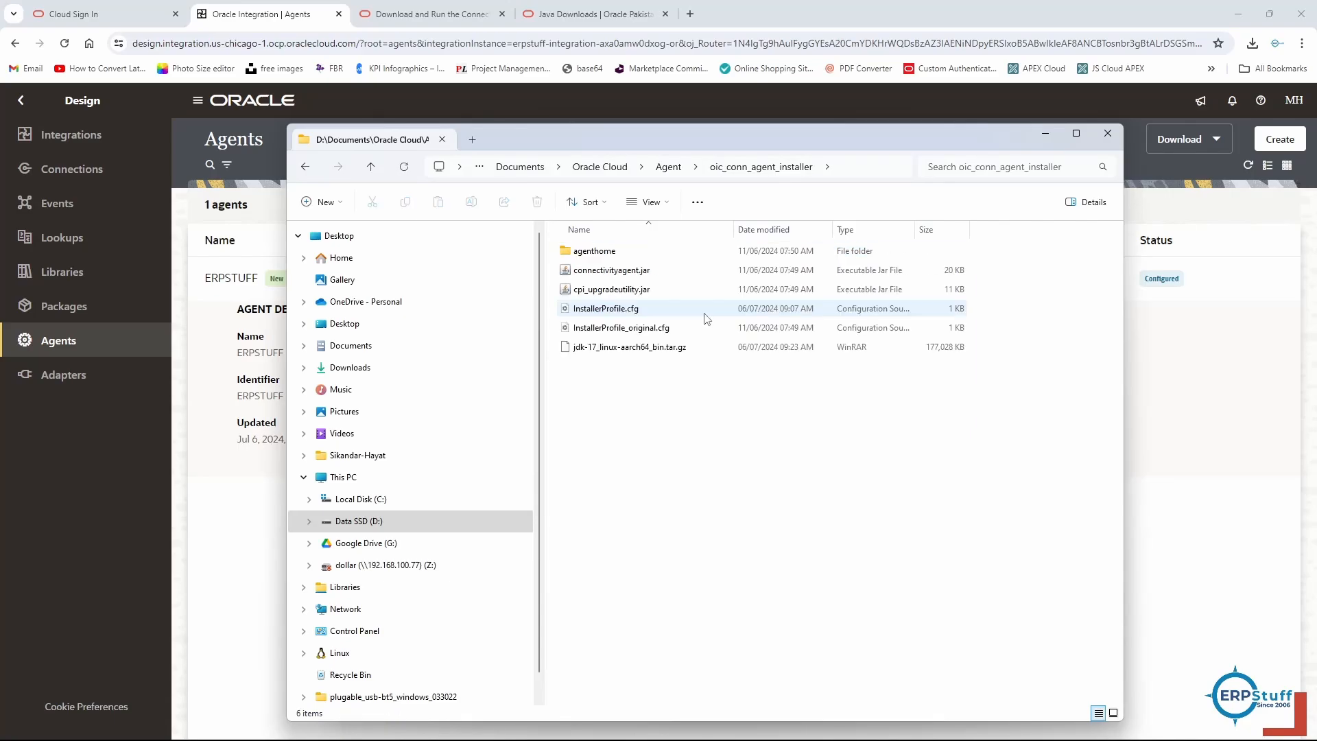
pyautogui.click(660, 311)
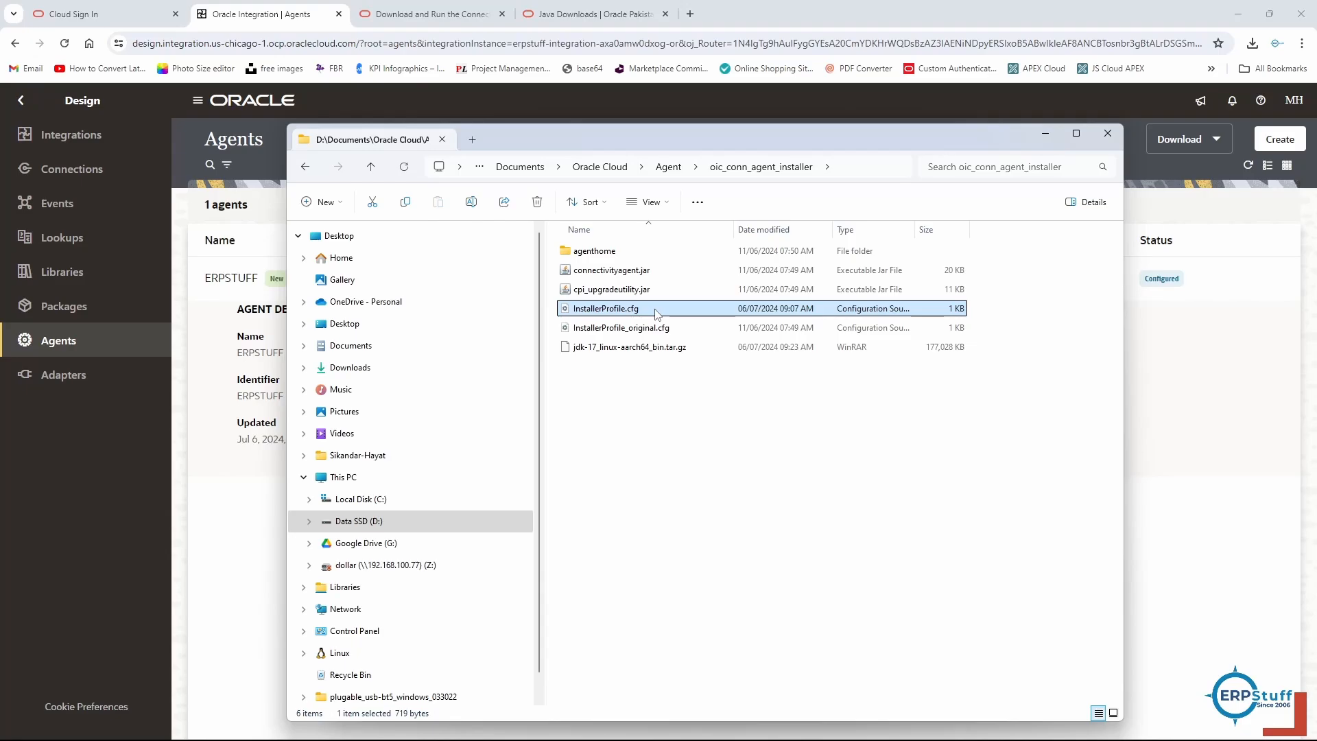
pyautogui.rightClick(643, 312)
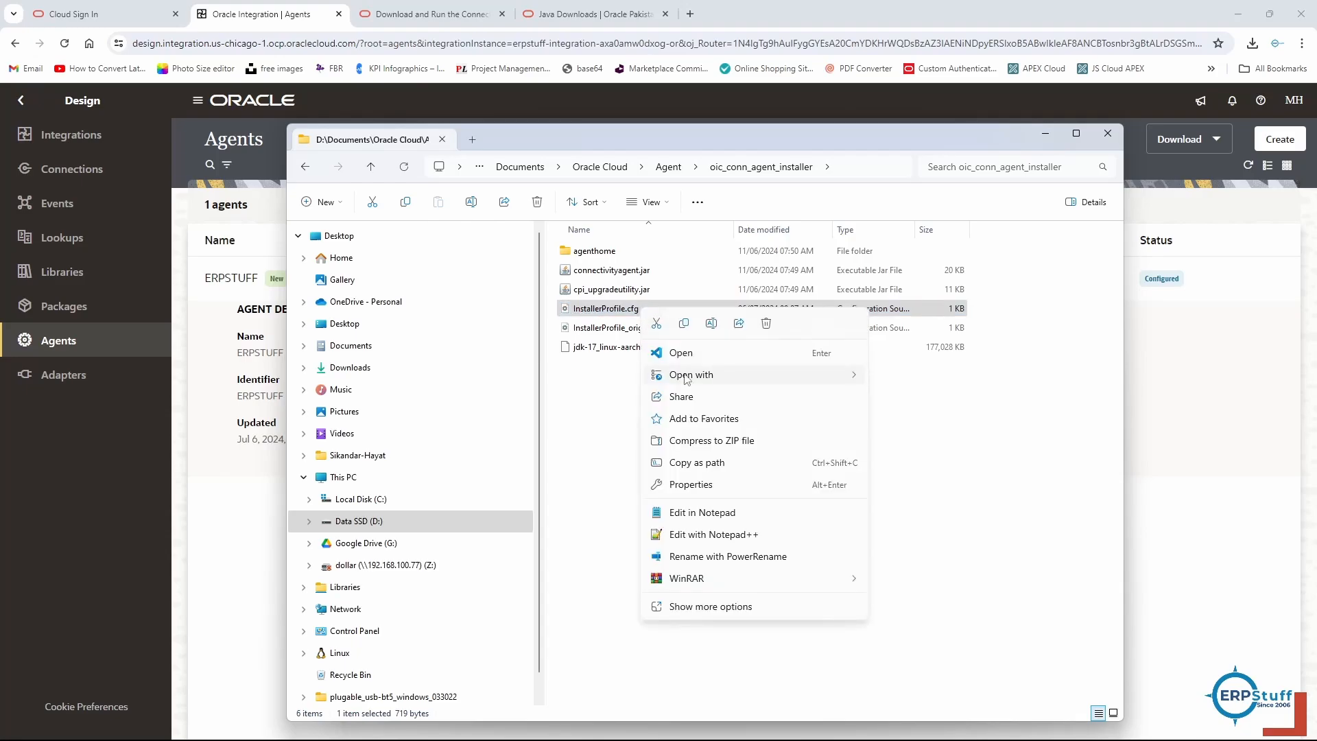
pyautogui.click(703, 512)
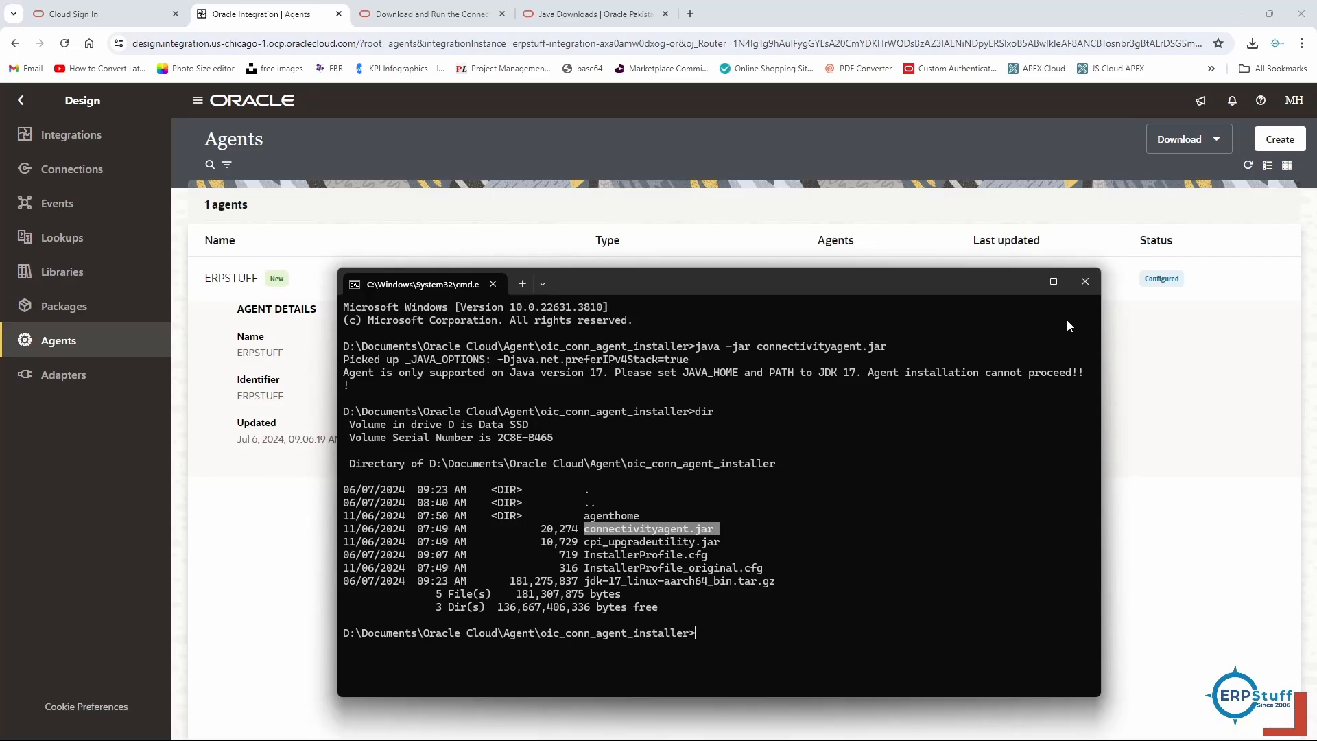
# Step: Run java -jar connectivityagent.jar in the Command Prompt from the oic_conn_agent_installer folder
pyautogui.write('dir')
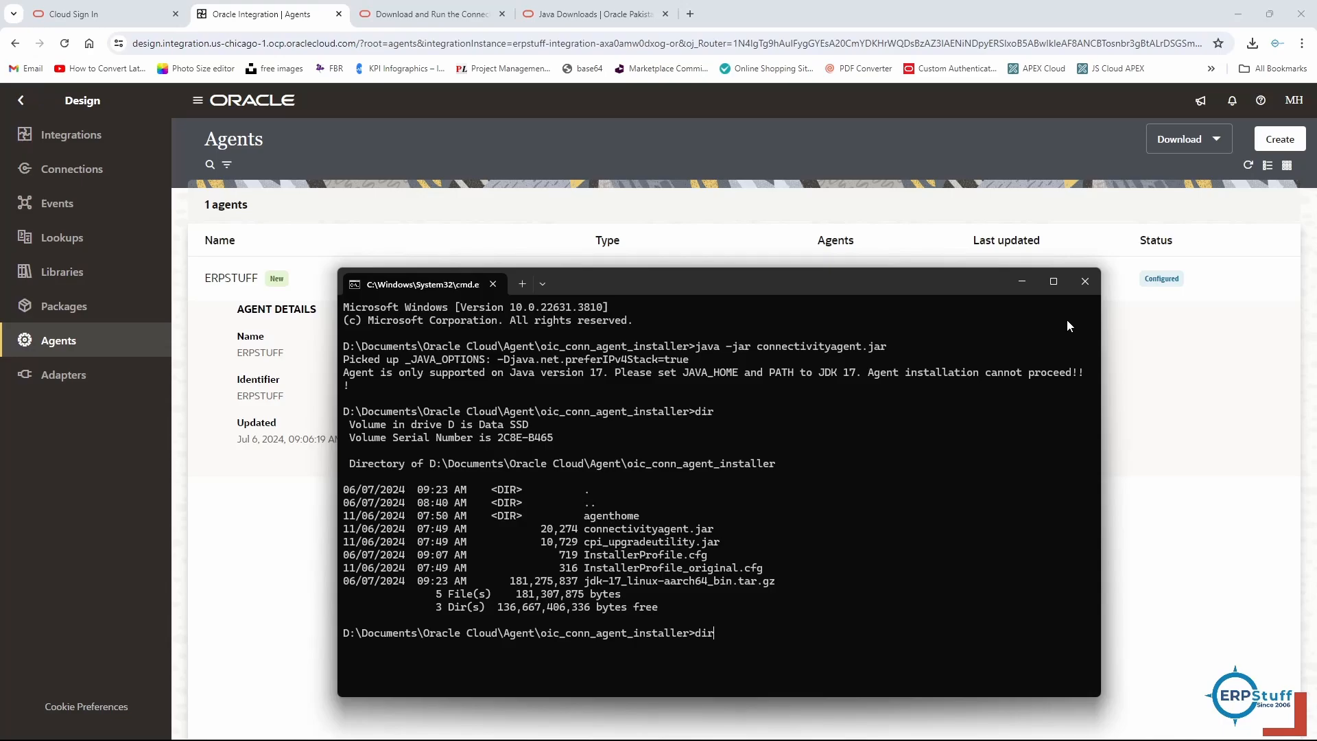
pyautogui.press('Up')
pyautogui.press('Up')
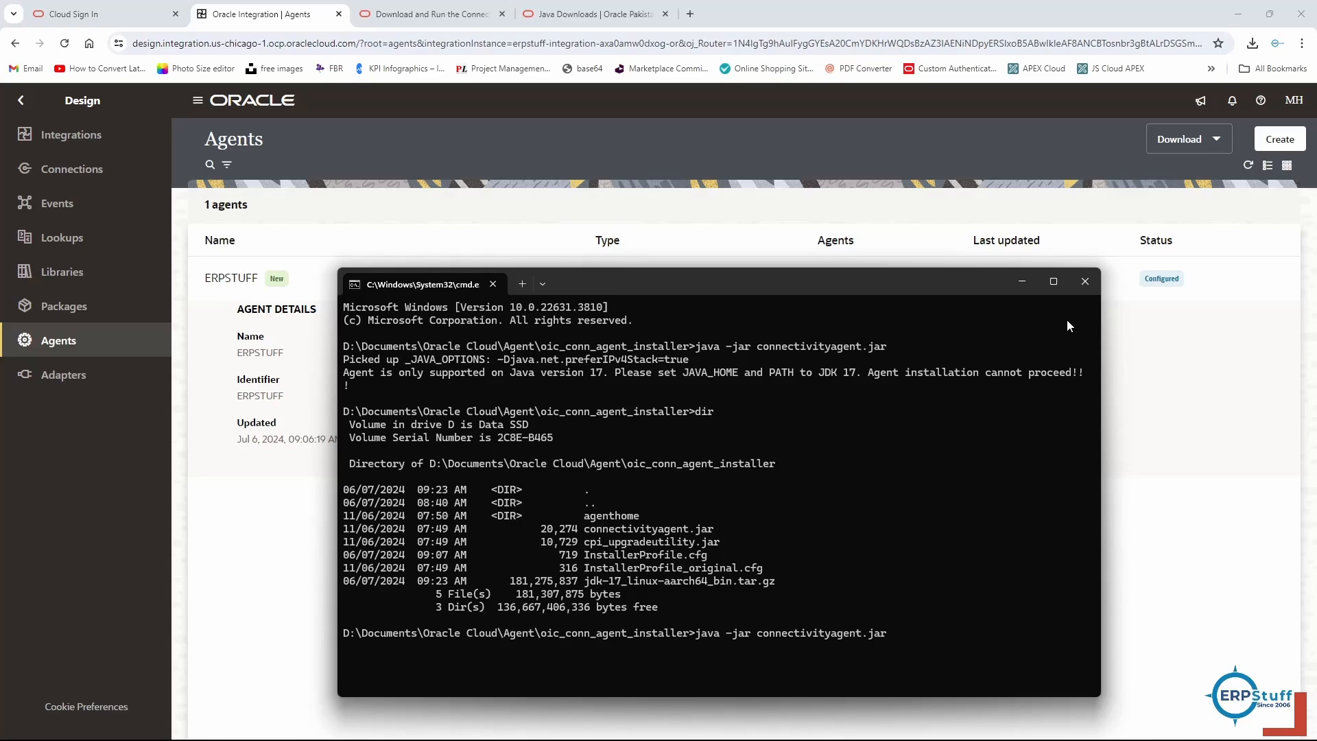
pyautogui.press('Return')
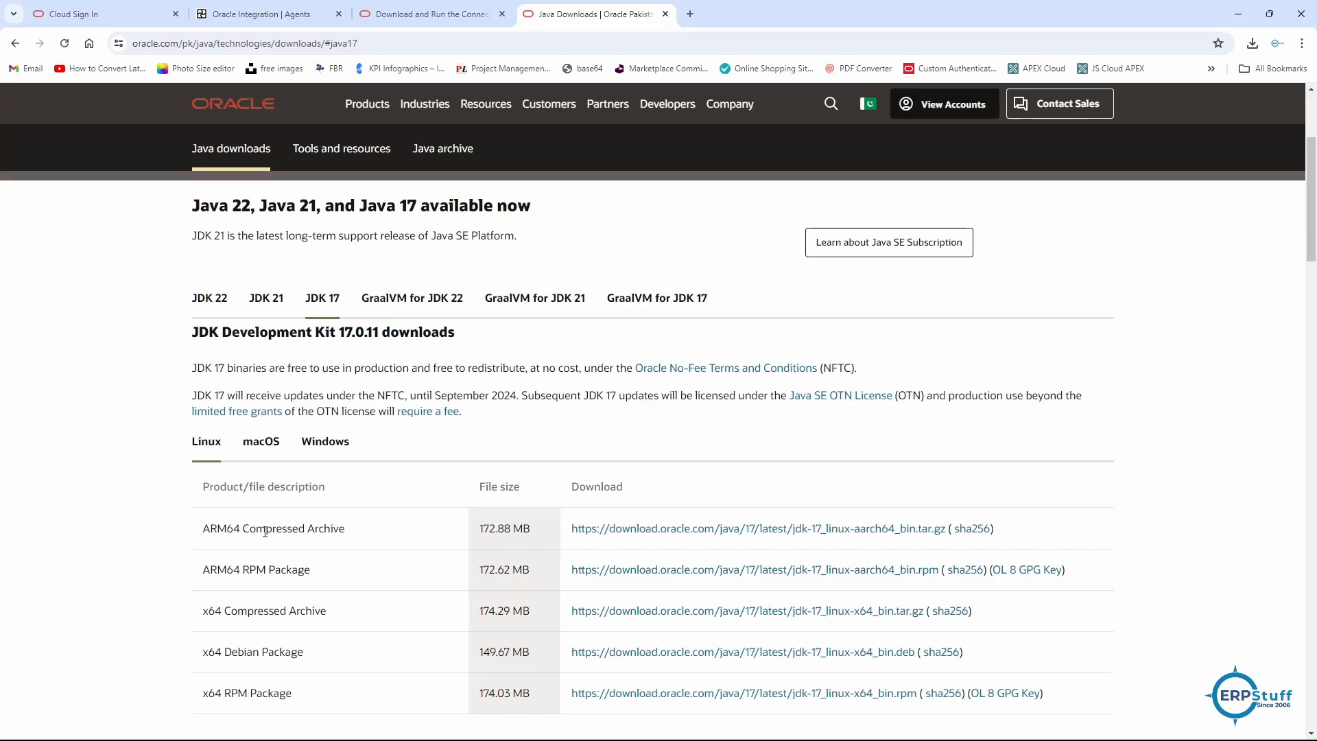
# Step: View the JDK 17 downloads for Windows on the Oracle Java Downloads page in the browser
pyautogui.scroll(-3, 1039, 494)
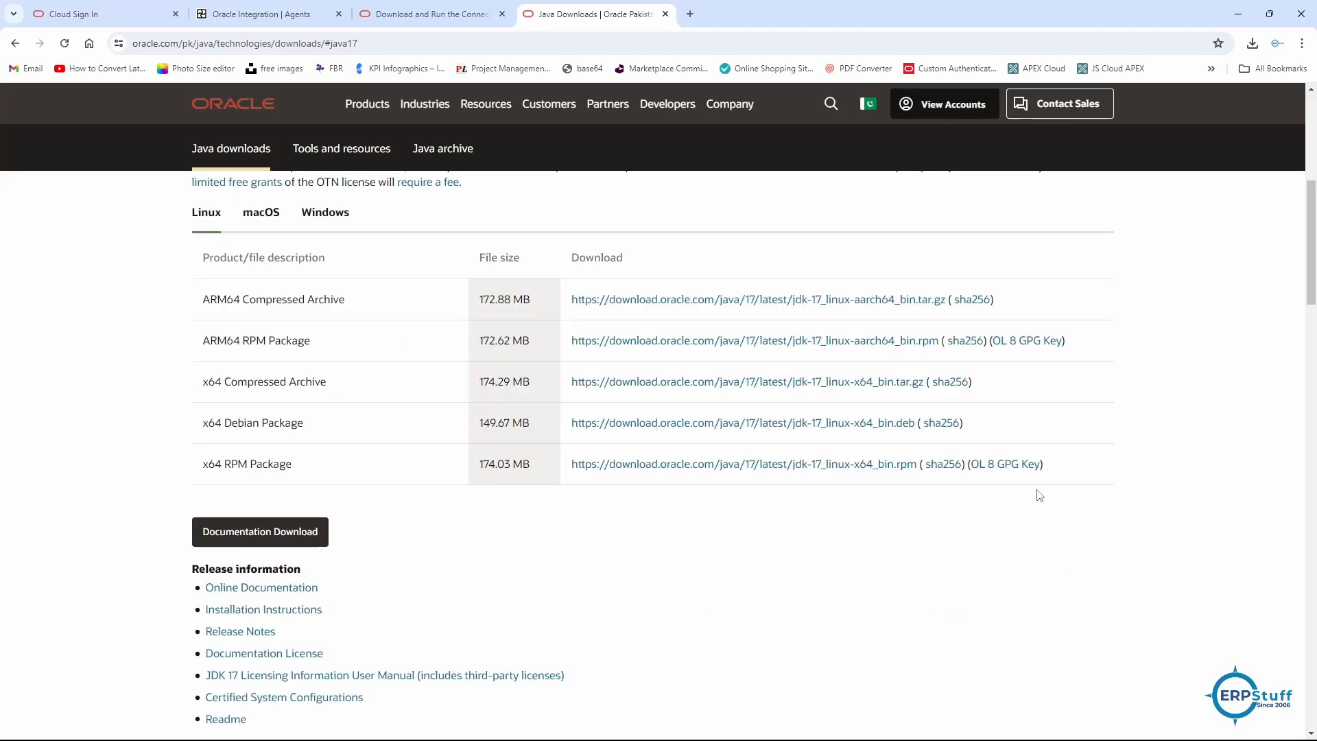
pyautogui.click(337, 222)
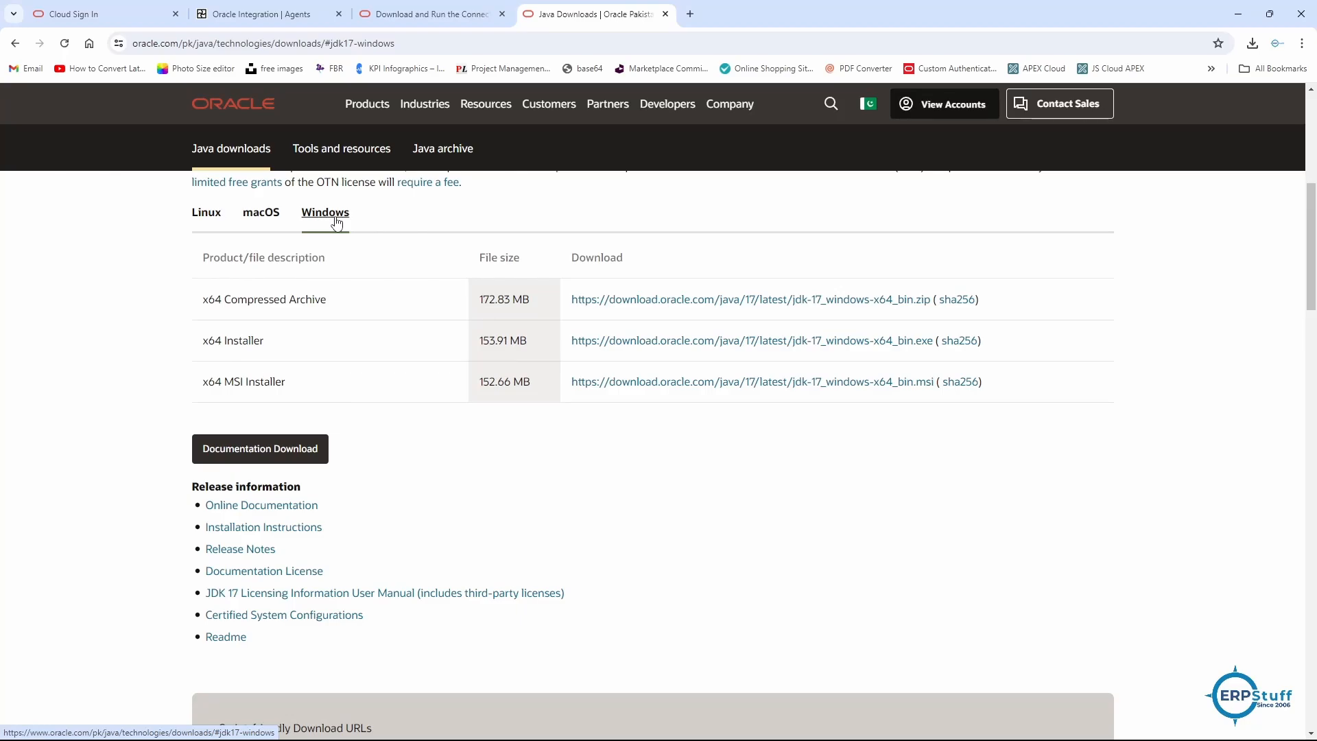
pyautogui.scroll(1, 451, 361)
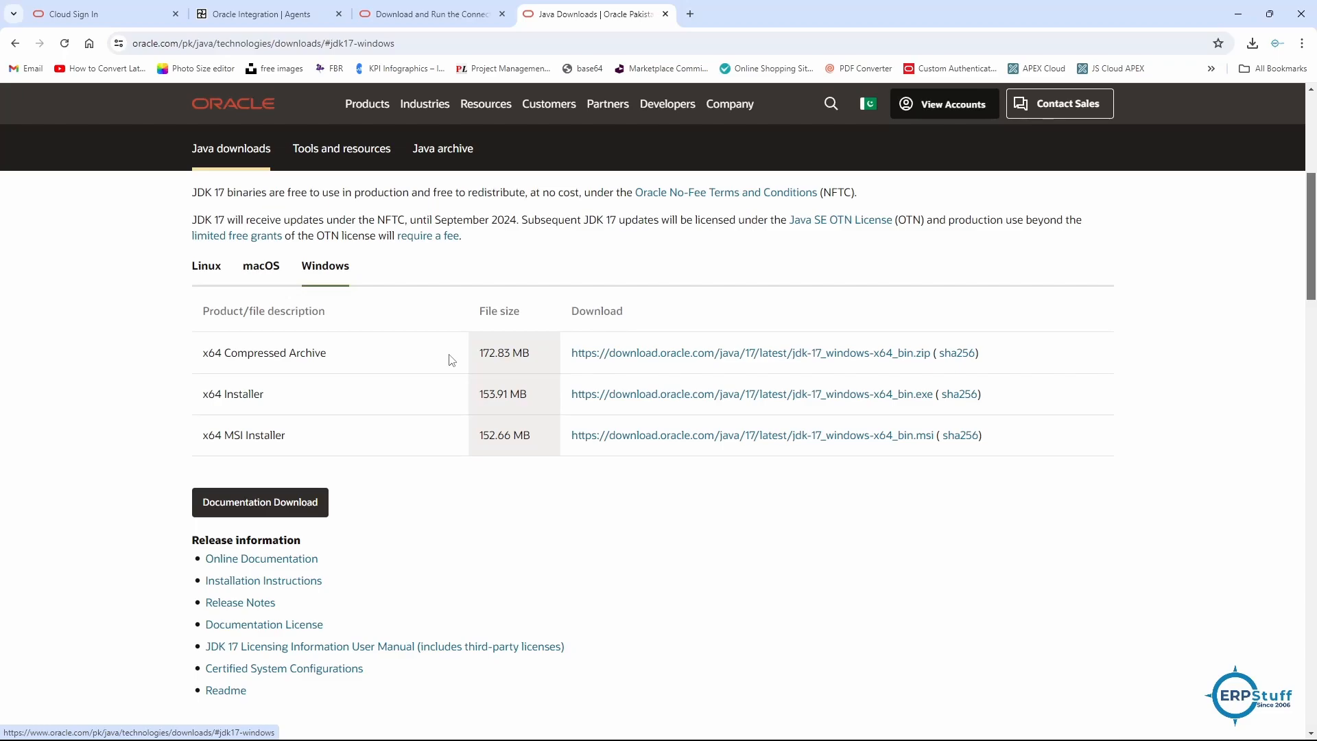
# Step: Download the Windows x64 Compressed Archive of JDK 17, jdk-17_windows-x64_bin.zip, into the Agent folder
pyautogui.click(789, 354)
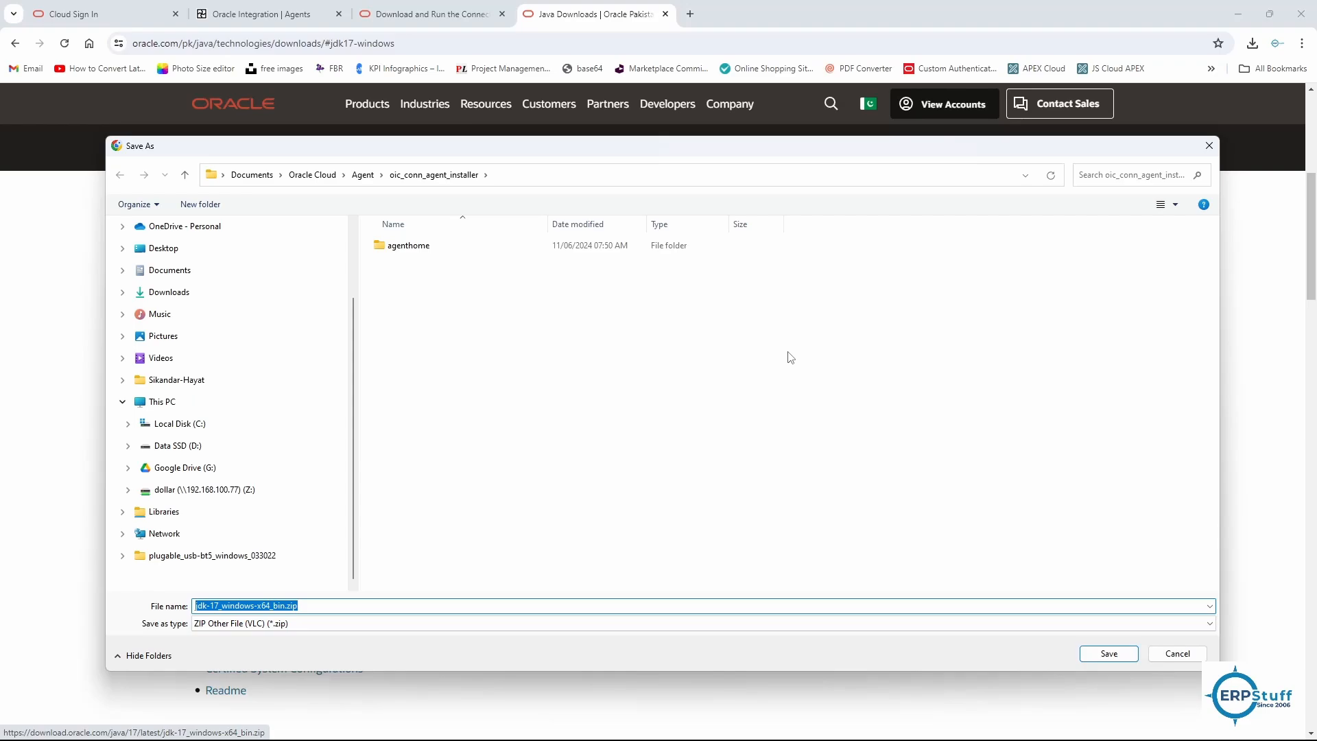
pyautogui.click(358, 177)
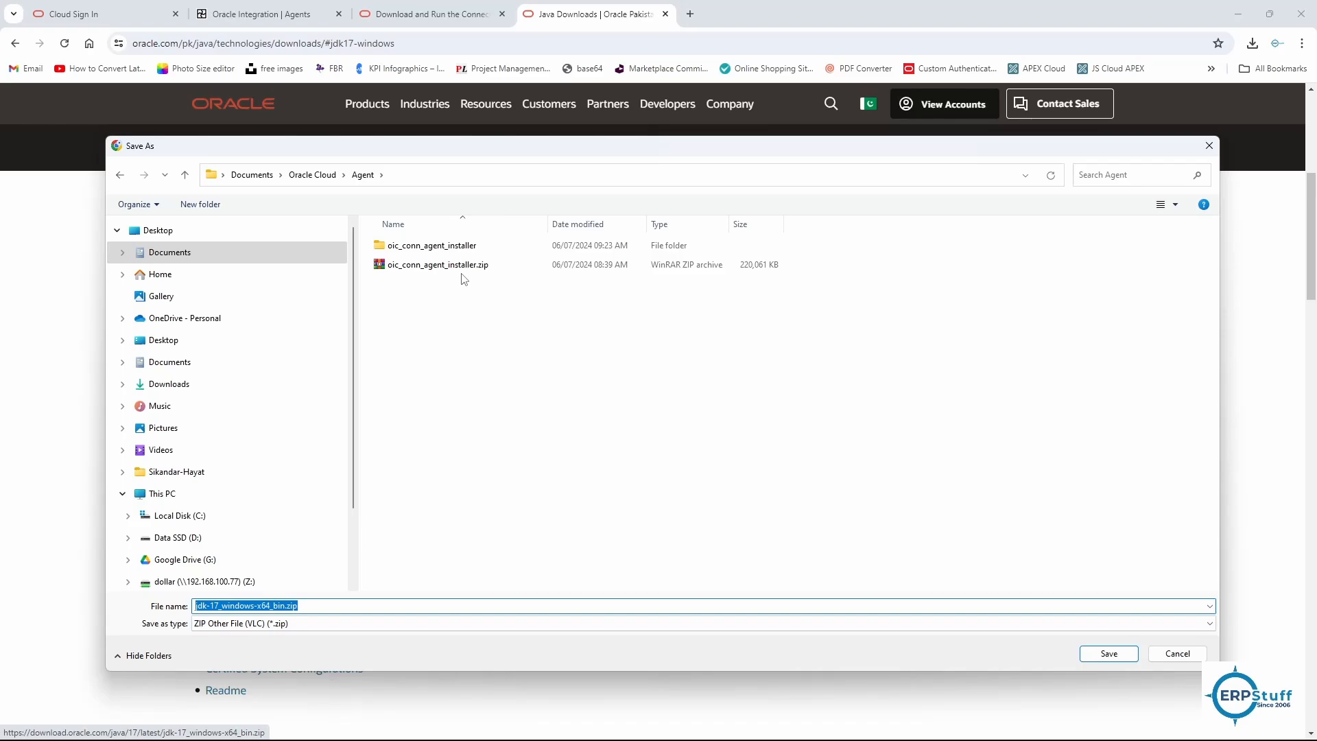
pyautogui.click(1111, 654)
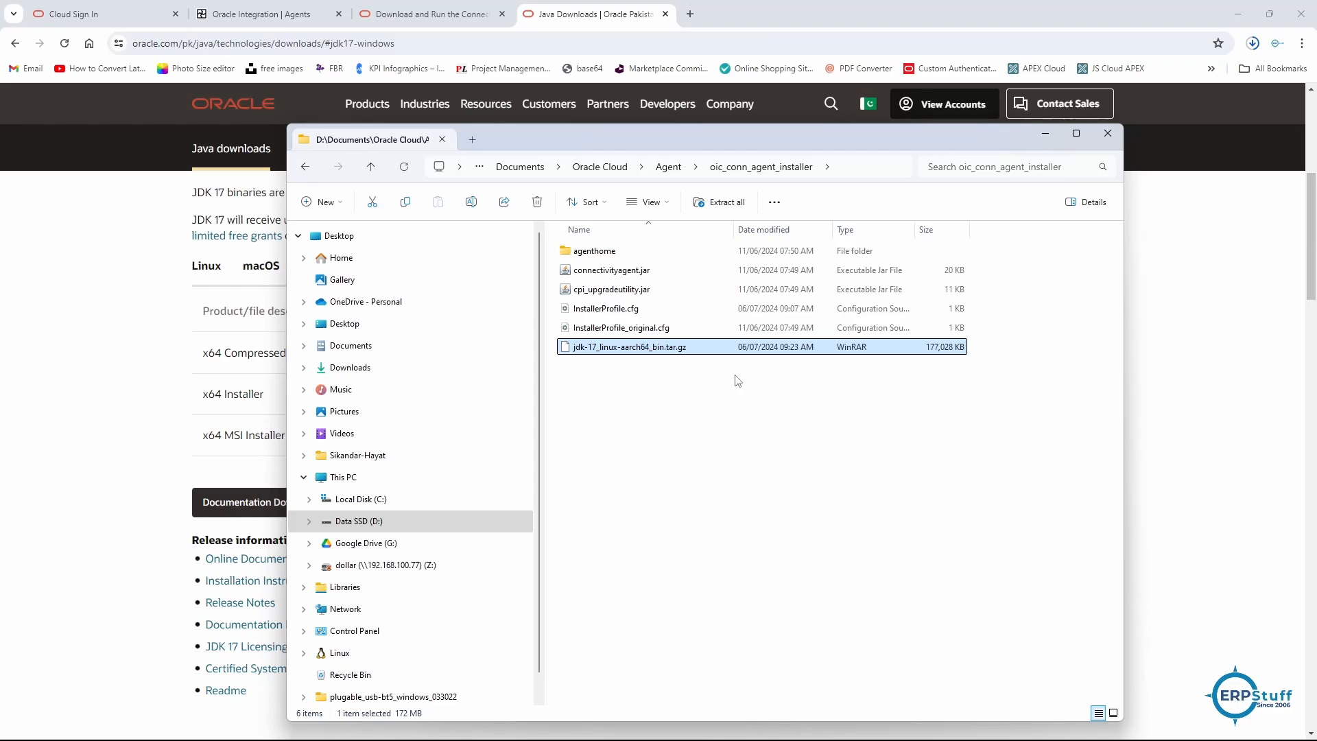
# Step: Show the full path of the oic_conn_agent_installer folder in File Explorer to check it for spaces
pyautogui.click(645, 433)
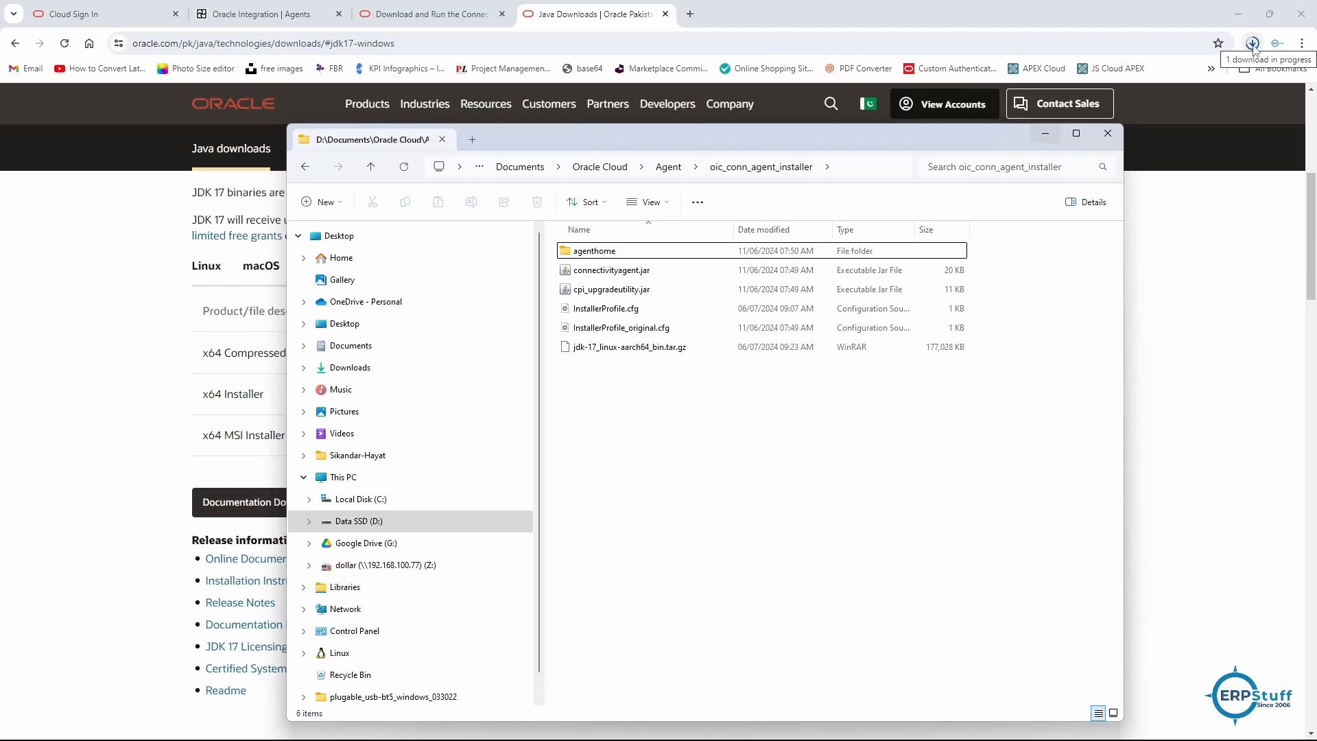
pyautogui.click(854, 174)
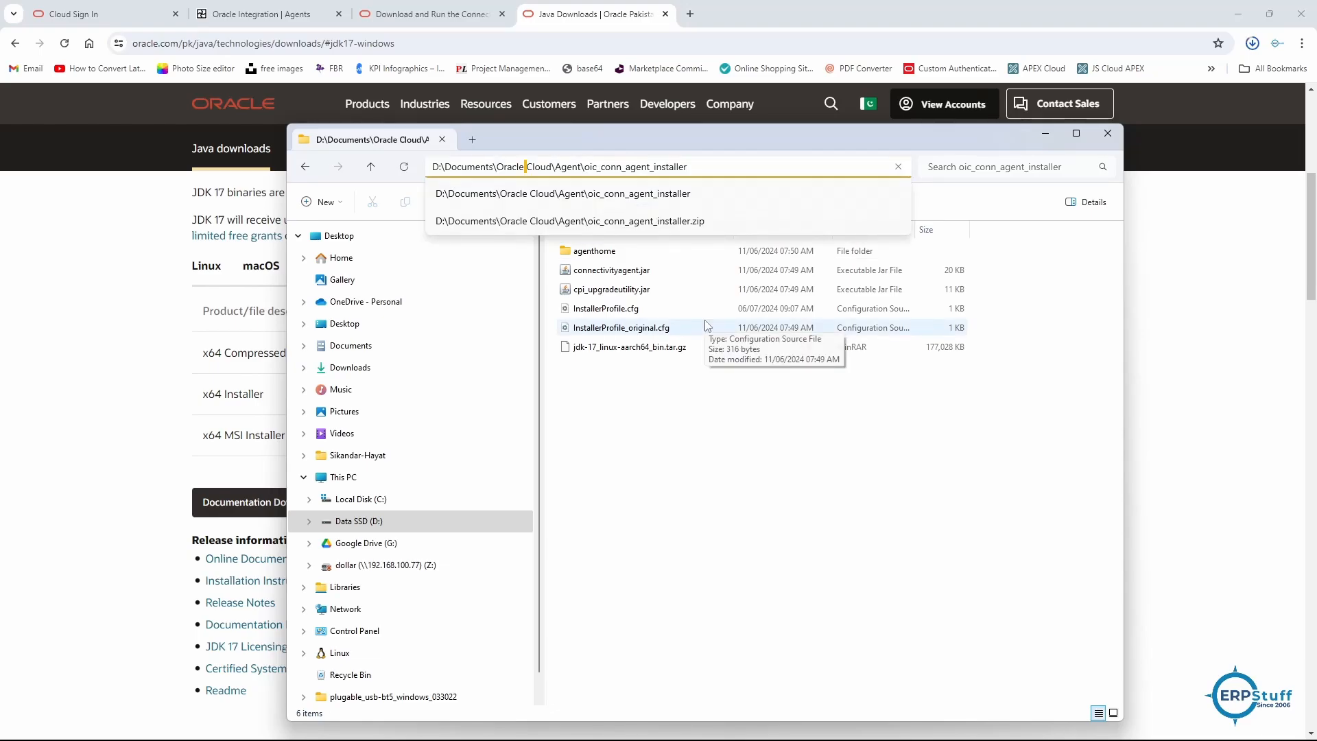
pyautogui.click(798, 419)
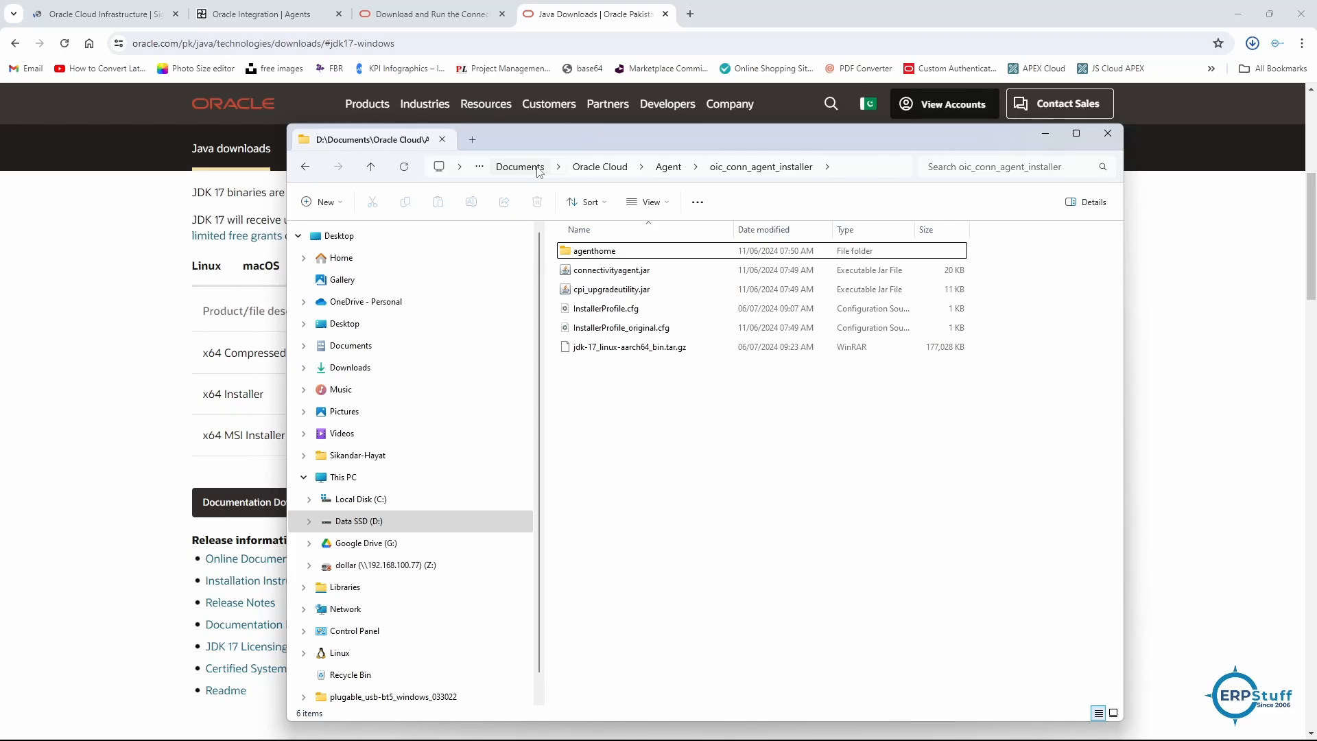
# Step: Rename the Oracle Cloud folder in D:\Documents as Oracle_Cloud, minimizing the Notepad window that gets in the way
pyautogui.click(521, 168)
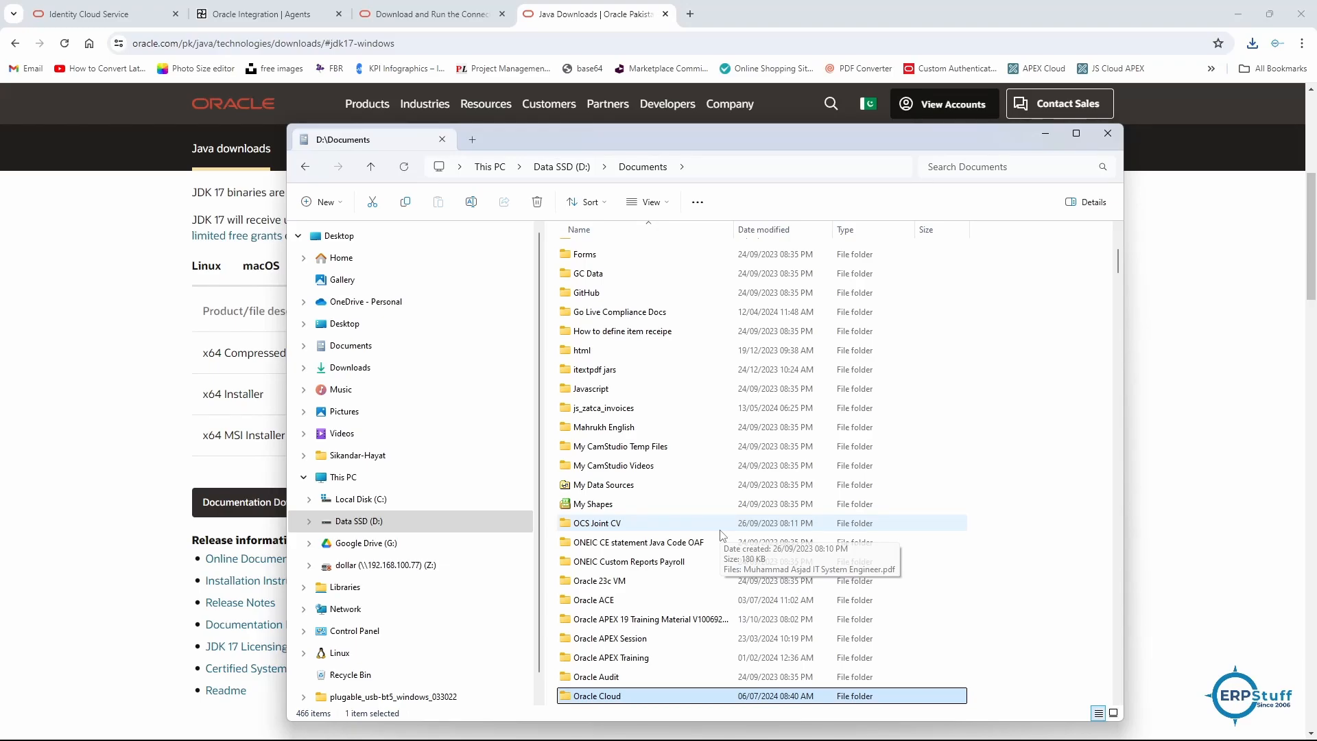
pyautogui.press('F2')
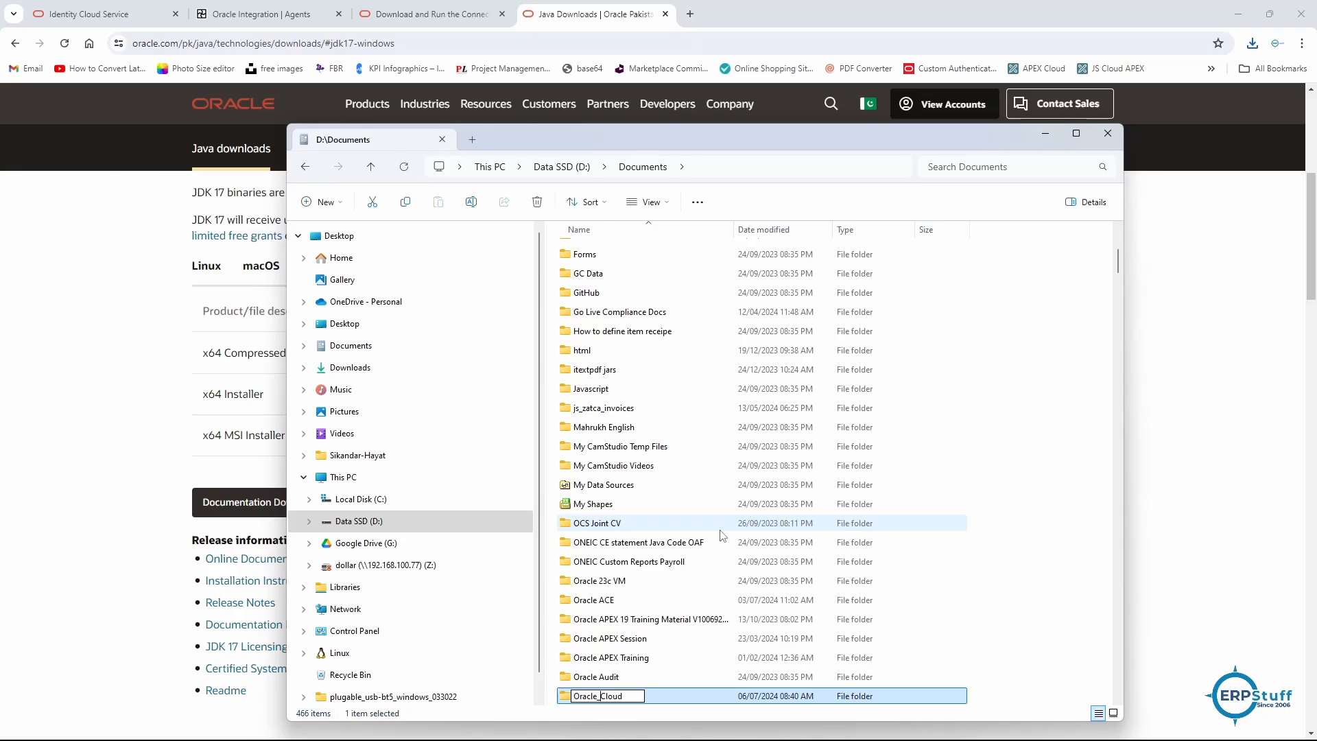
pyautogui.hotkey('alt', 'Tab')
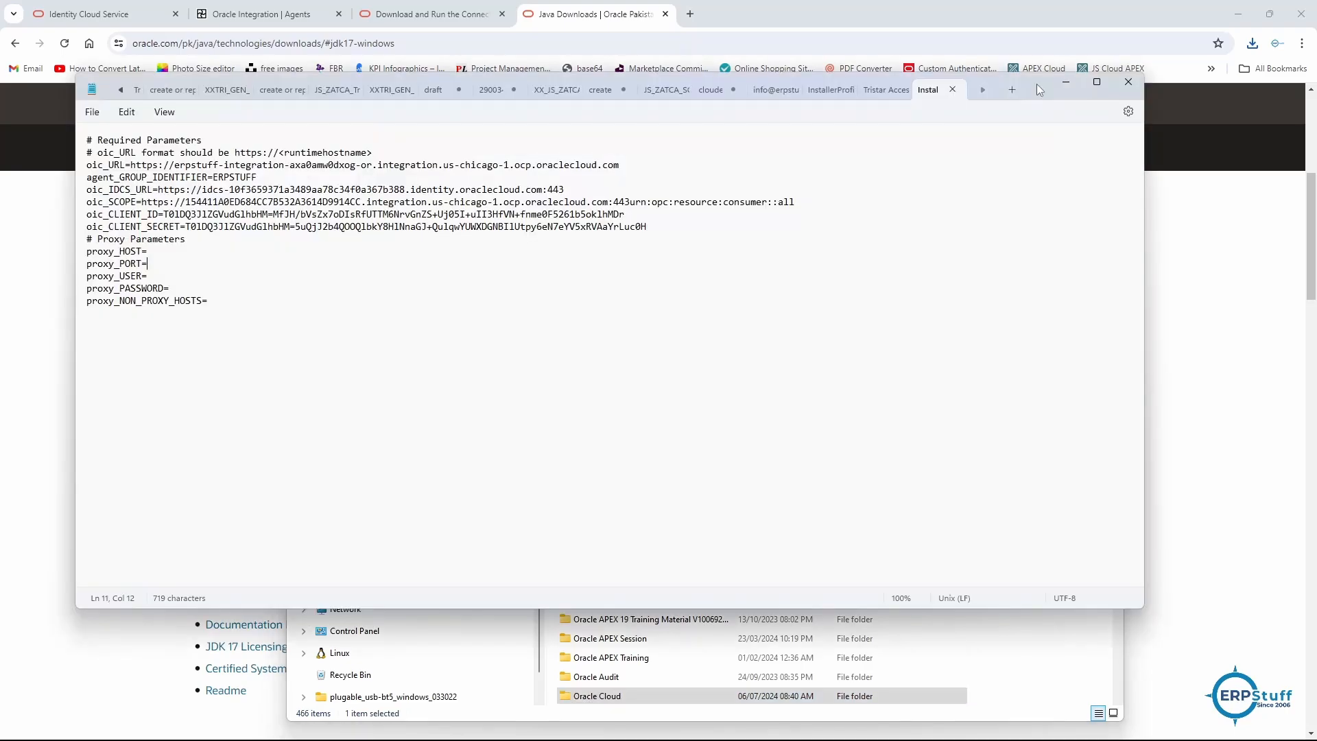
pyautogui.click(1065, 82)
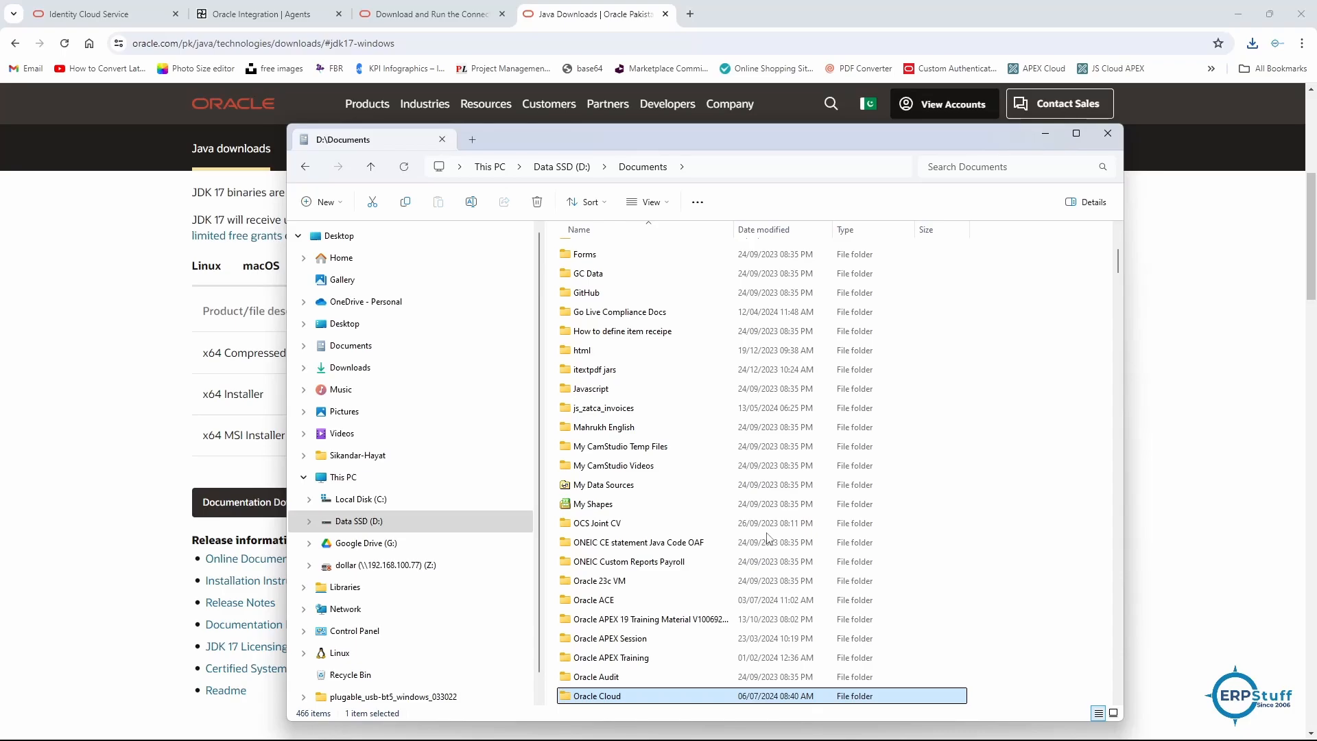
pyautogui.press('F2')
pyautogui.hotkey('ctrl', 'Left')
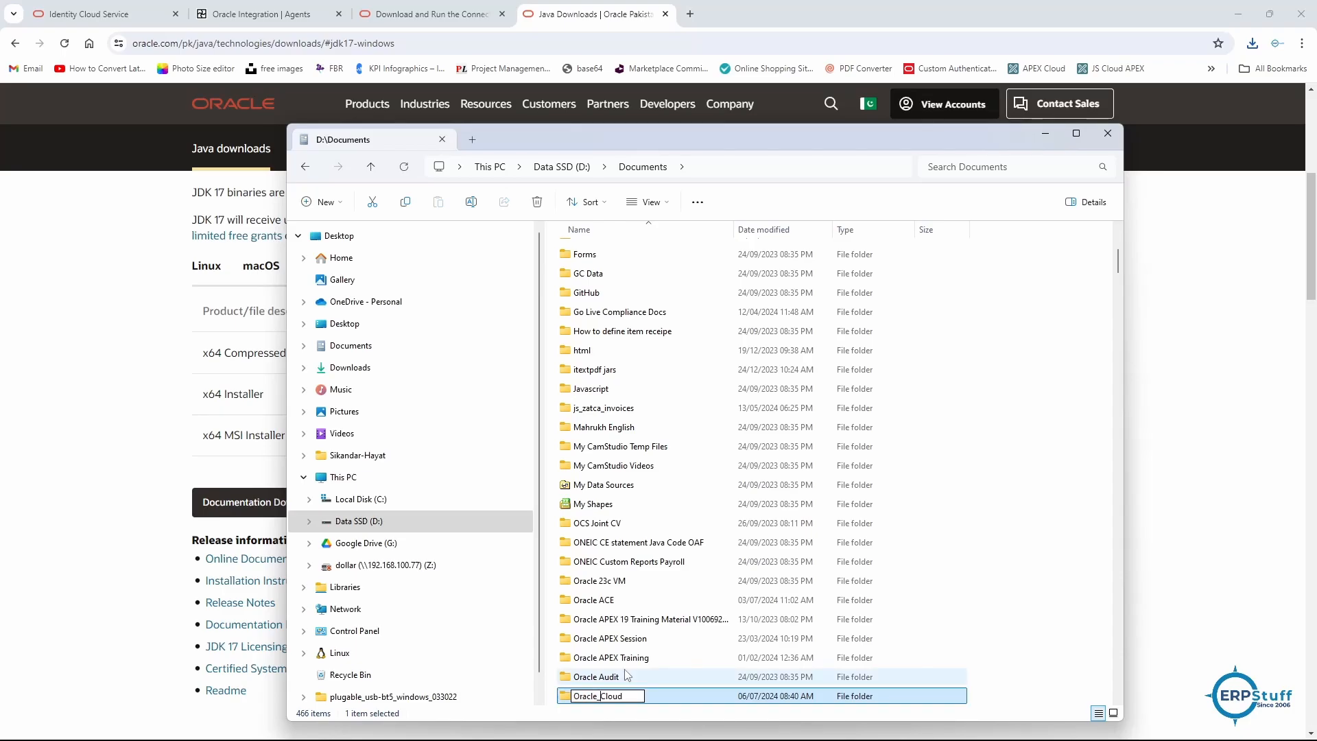
pyautogui.press('BackSpace')
pyautogui.write('_')
pyautogui.press('Return')
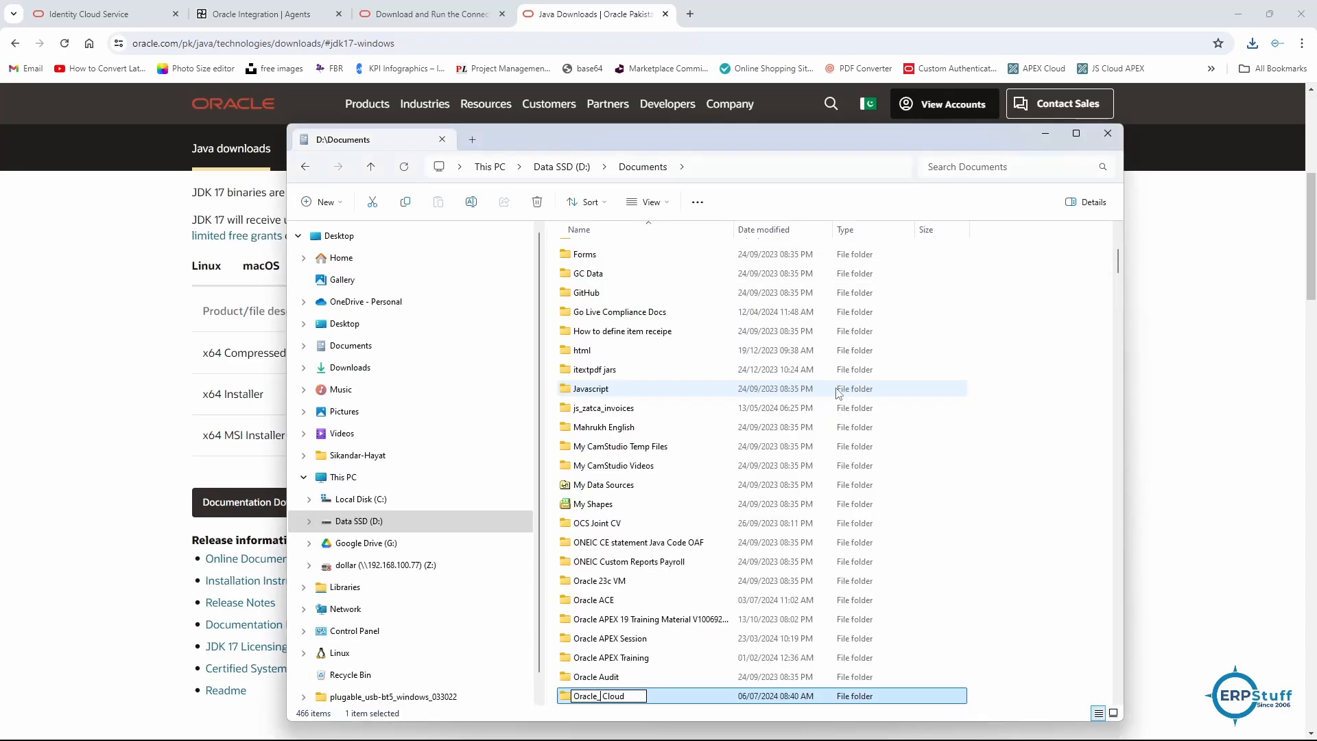
pyautogui.press('Return')
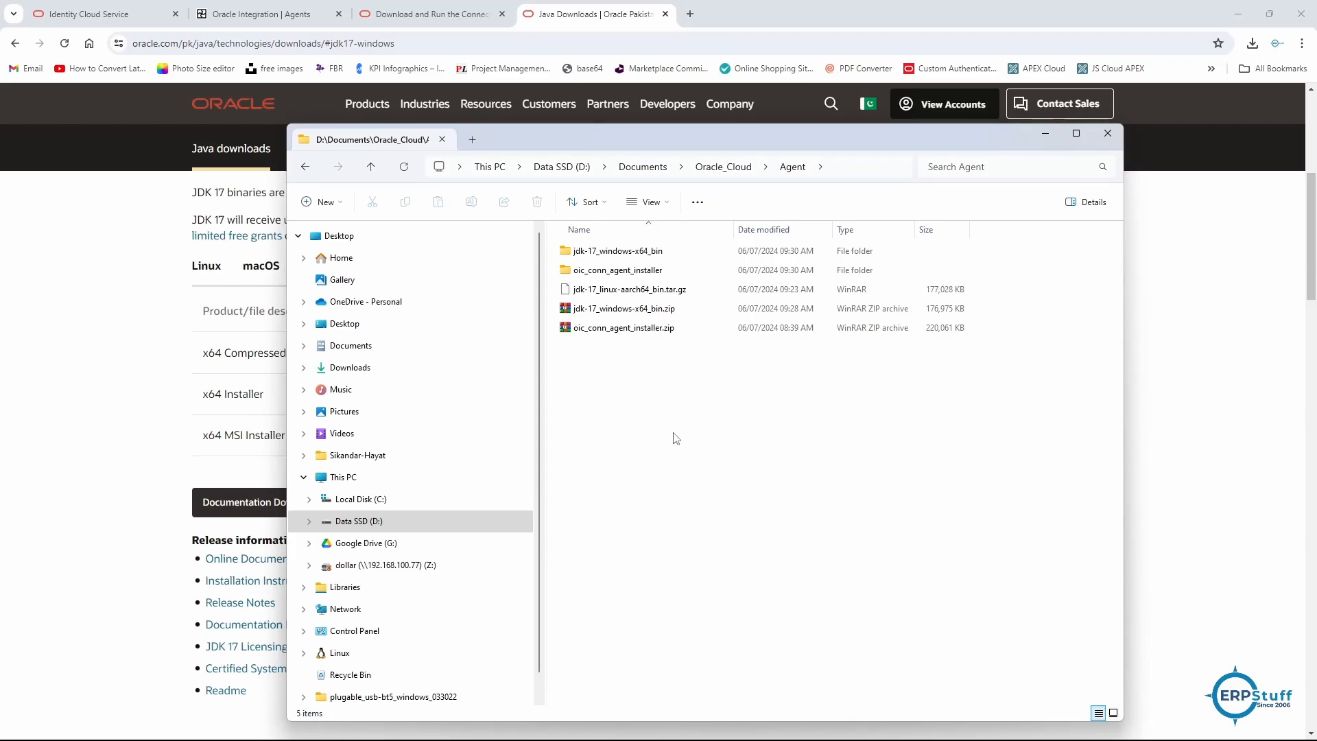
# Step: Move the extracted jdk-17.0.11 folder into D:\Documents\Oracle_Cloud\Agent and open it
pyautogui.hotkey('ctrl', 'v')
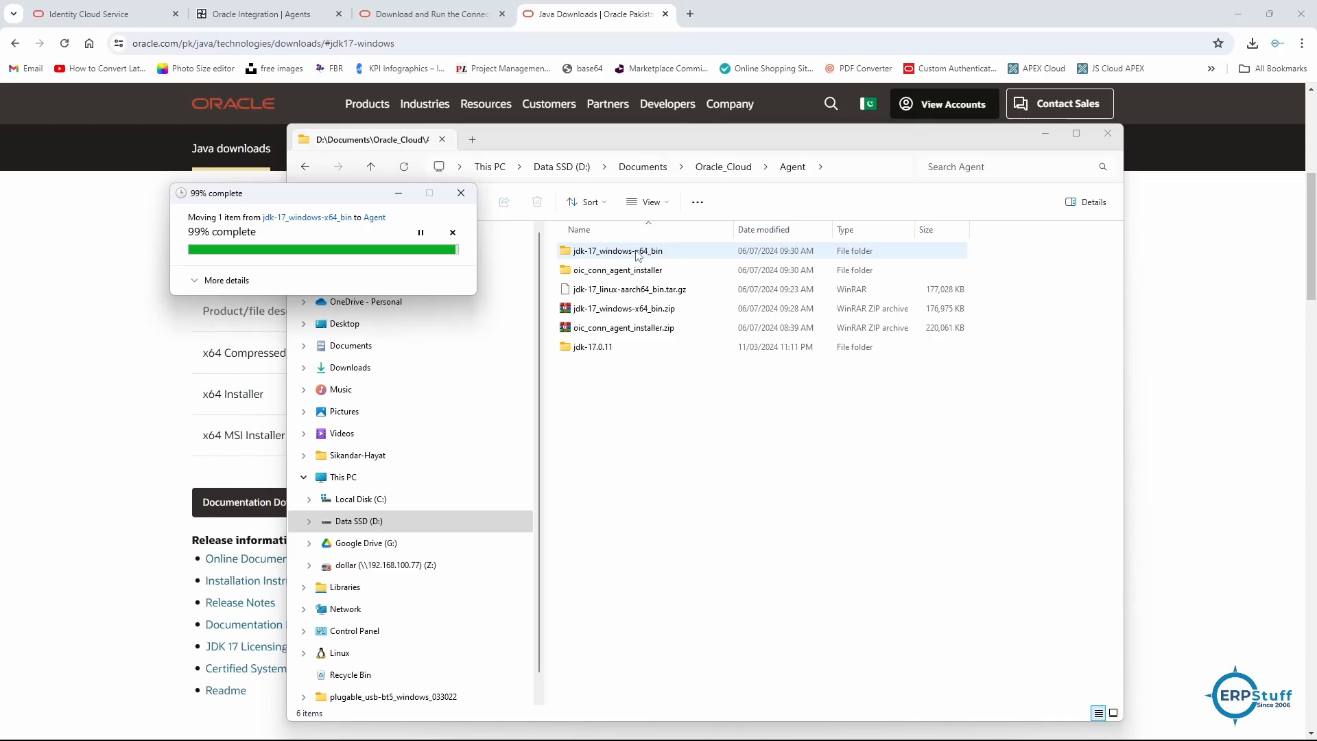
pyautogui.doubleClick(612, 250)
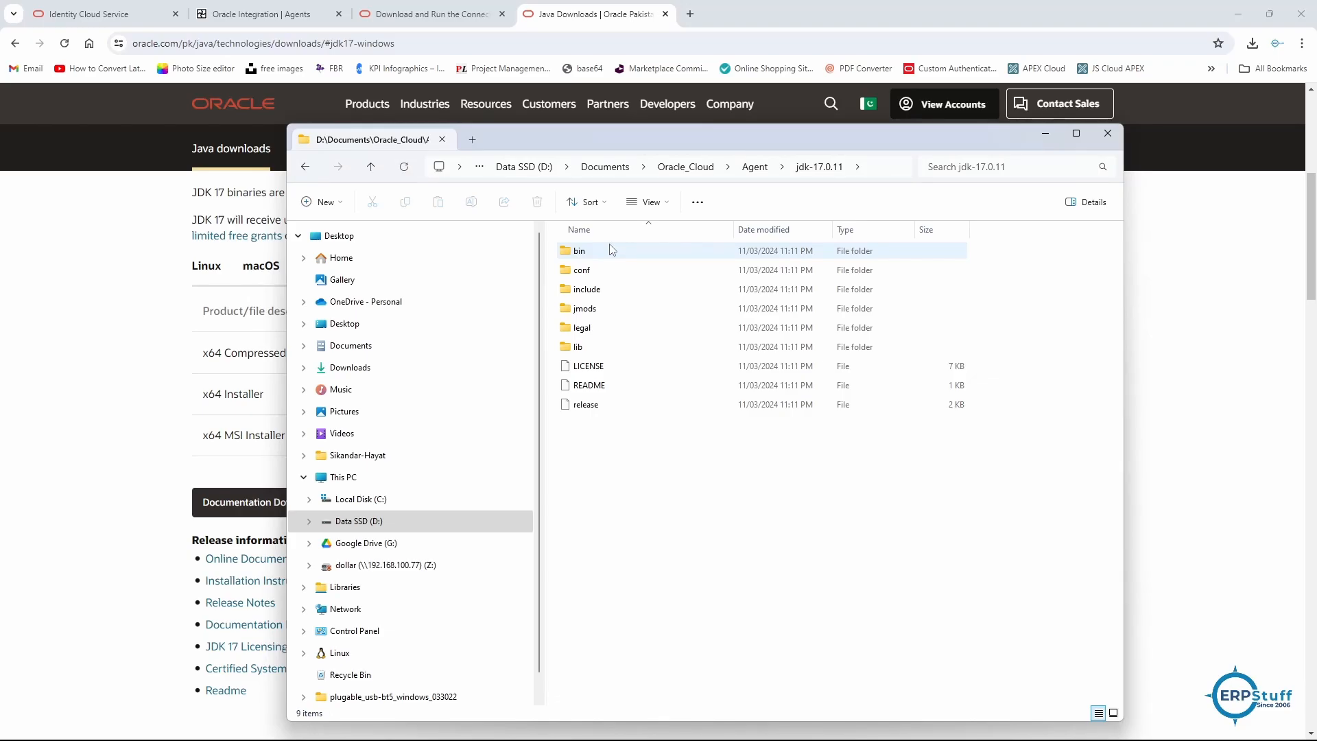
# Step: Create the system environment variable JAVA_HOME with the value D:\Documents\Oracle_Cloud\Agent\jdk-17.0.11 and open the system Path variable for editing
pyautogui.click(23, 725)
pyautogui.write('env')
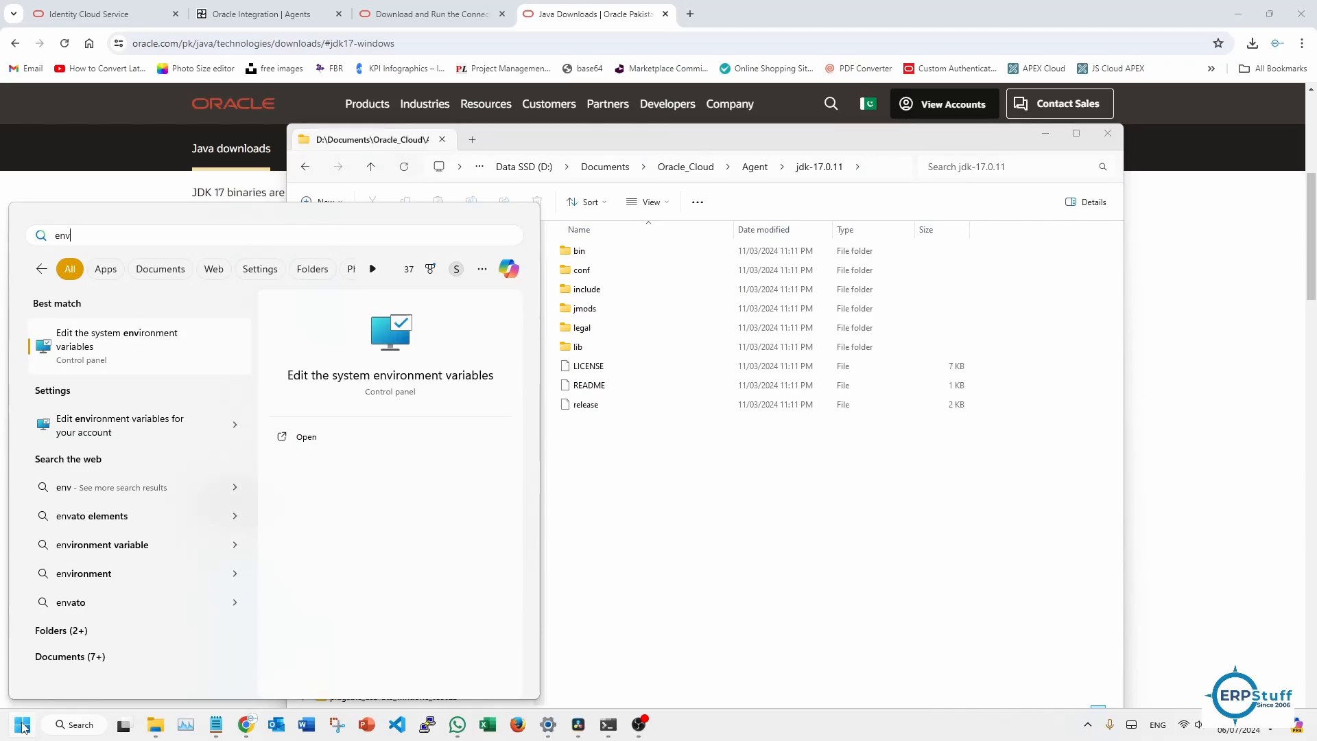
pyautogui.click(93, 341)
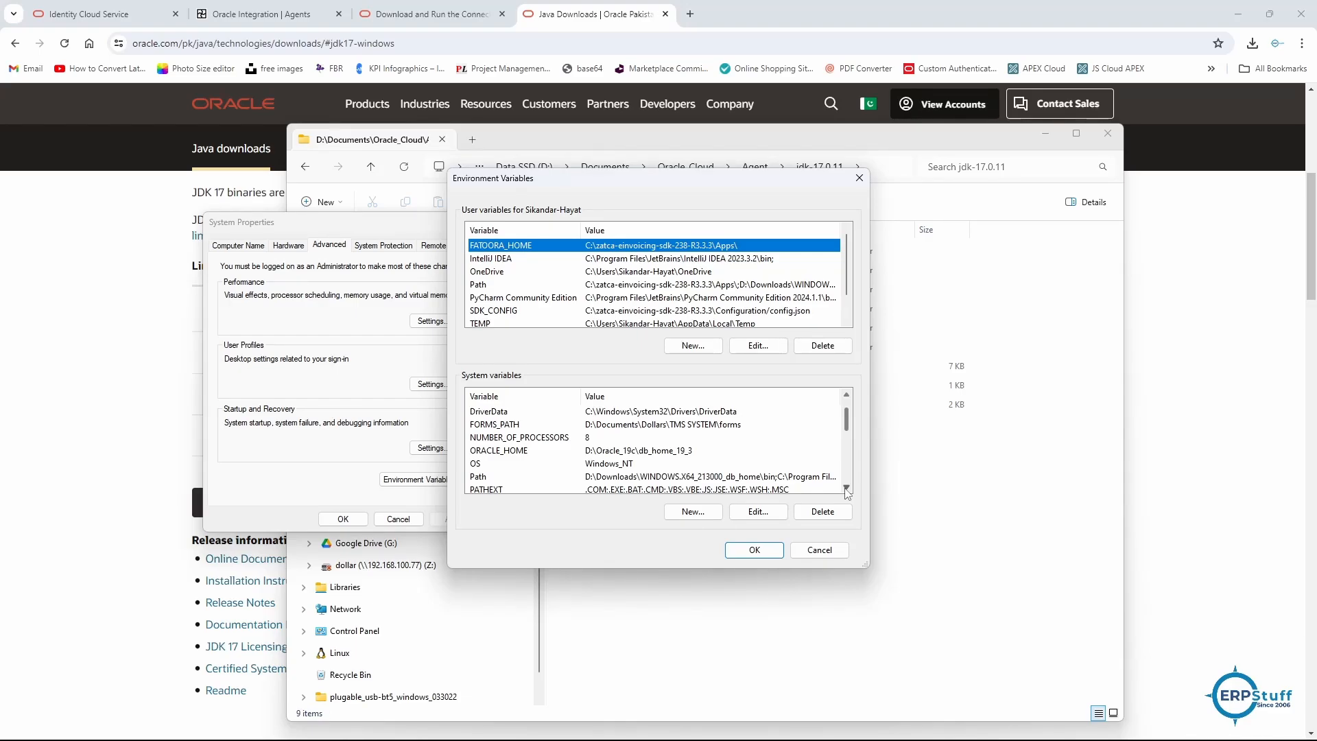
pyautogui.scroll(-3, 848, 492)
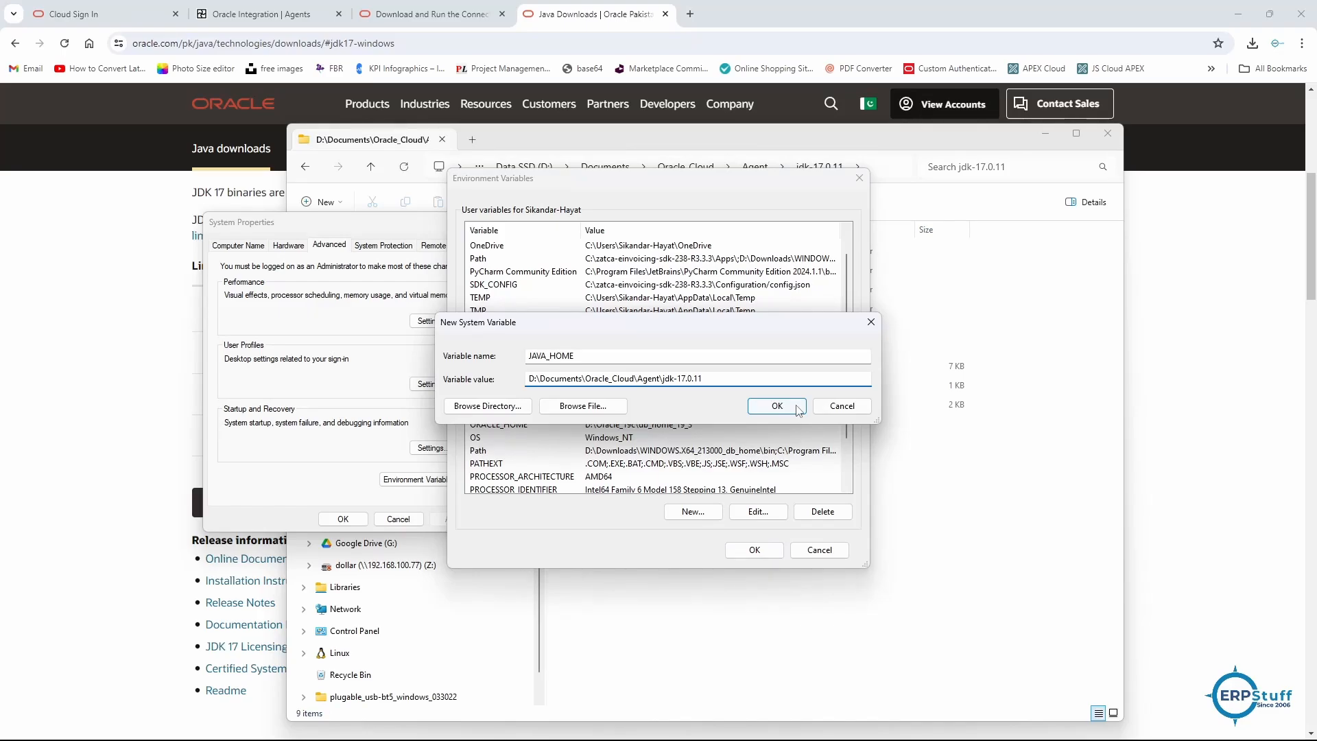
pyautogui.click(797, 407)
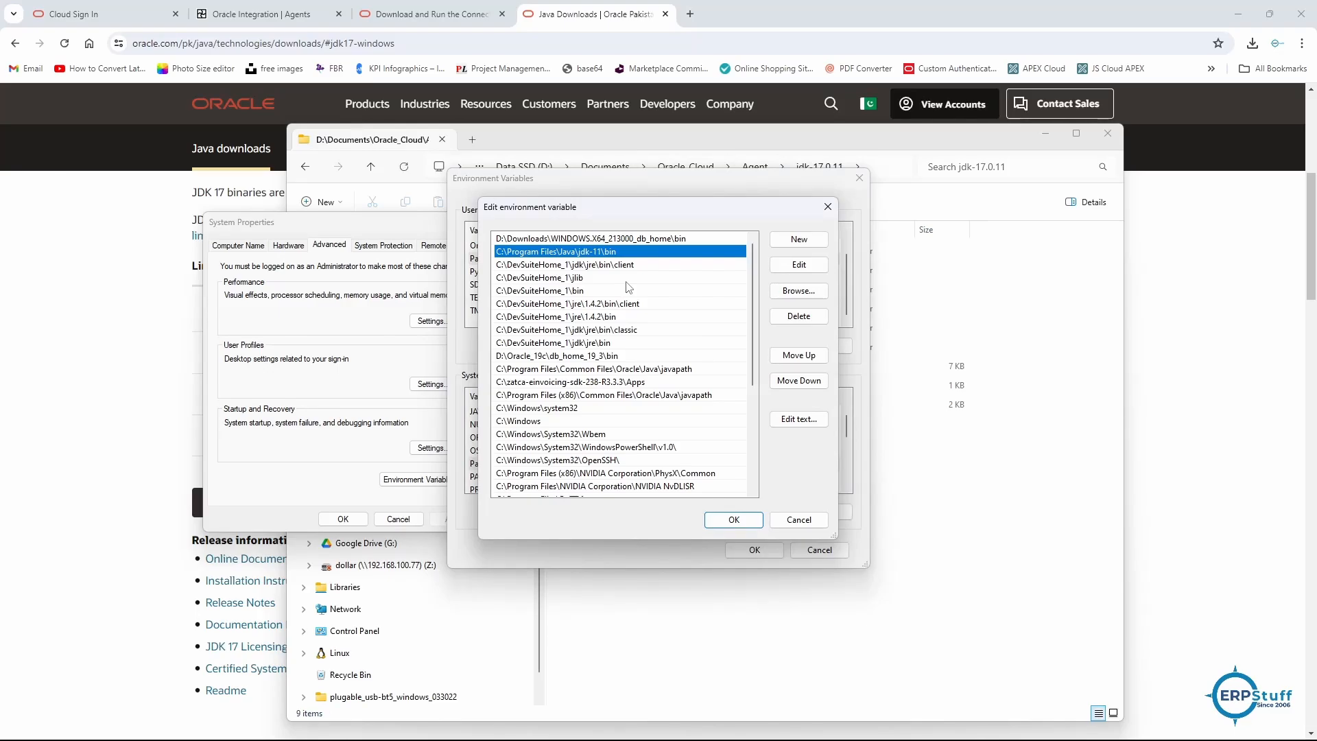
pyautogui.scroll(-5, 629, 287)
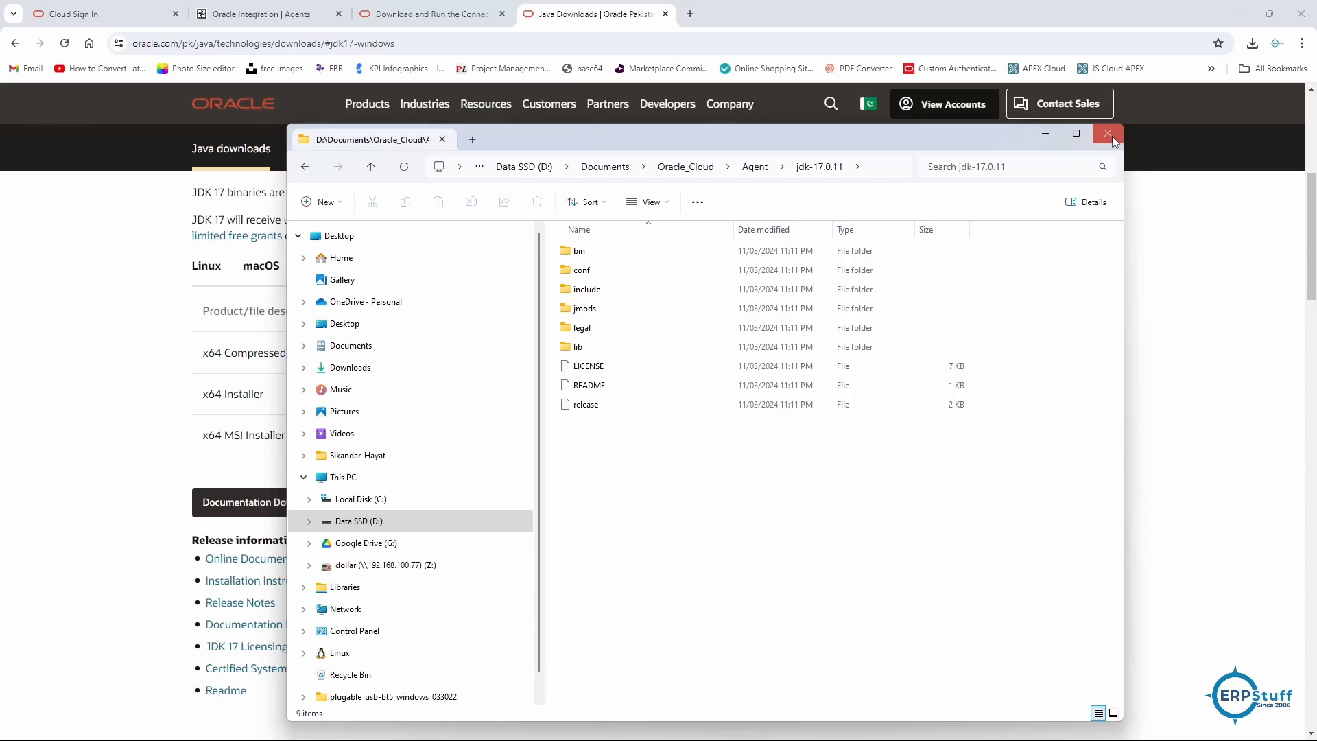
# Step: Close File Explorer and highlight the Java version reported by java -version in the Command Prompt
pyautogui.click(1108, 134)
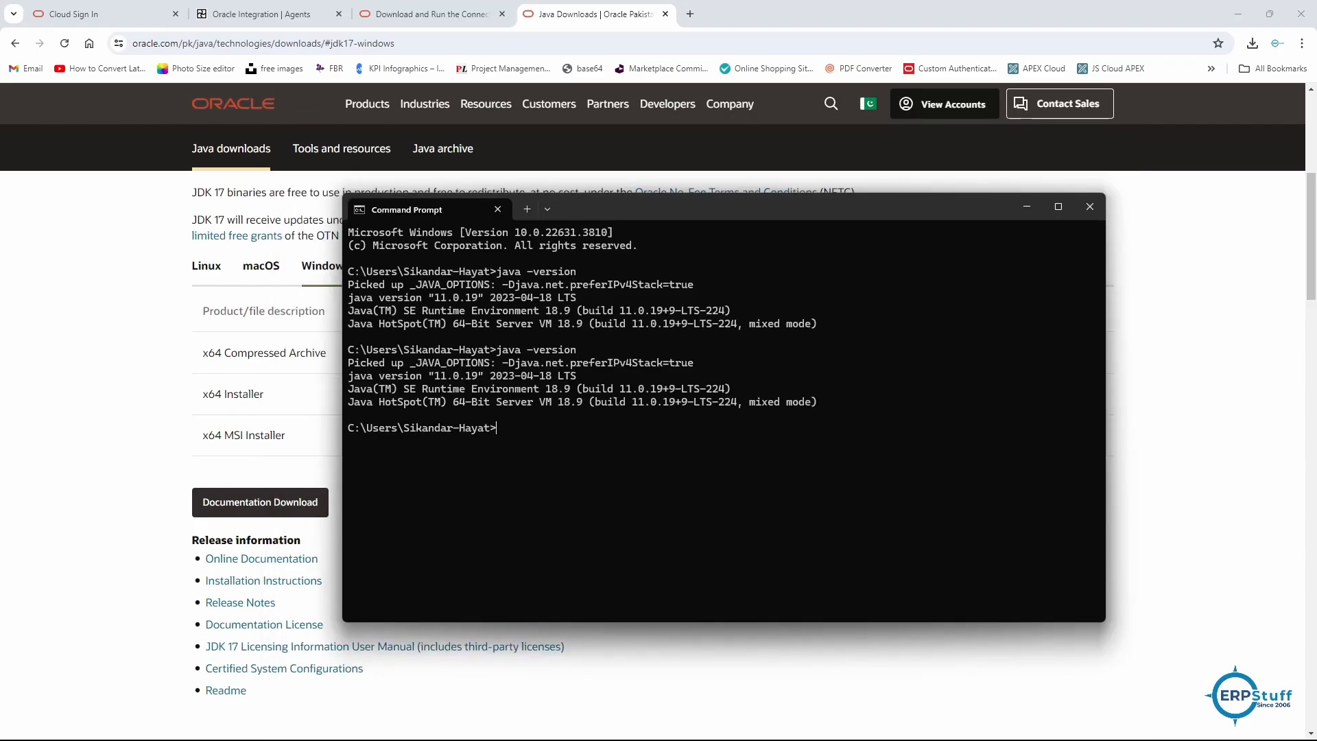
pyautogui.moveTo(436, 376); pyautogui.dragTo(508, 376)
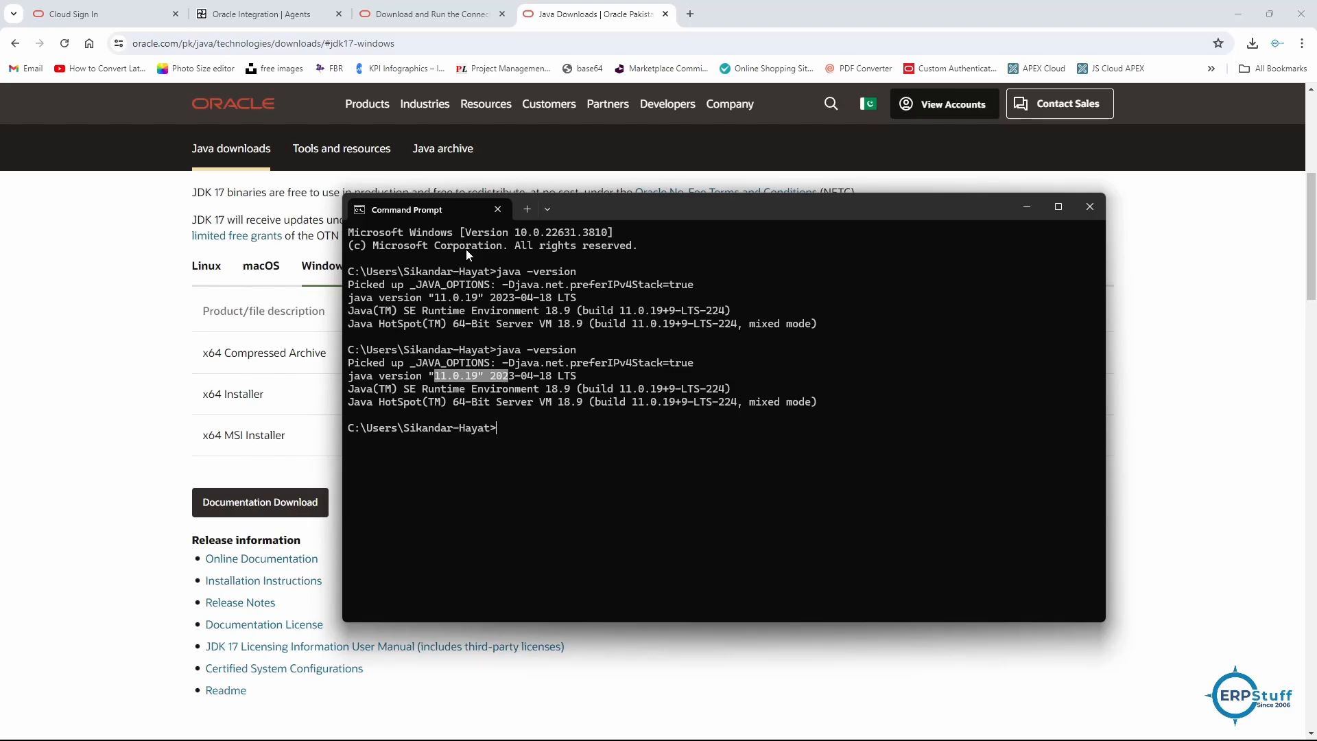
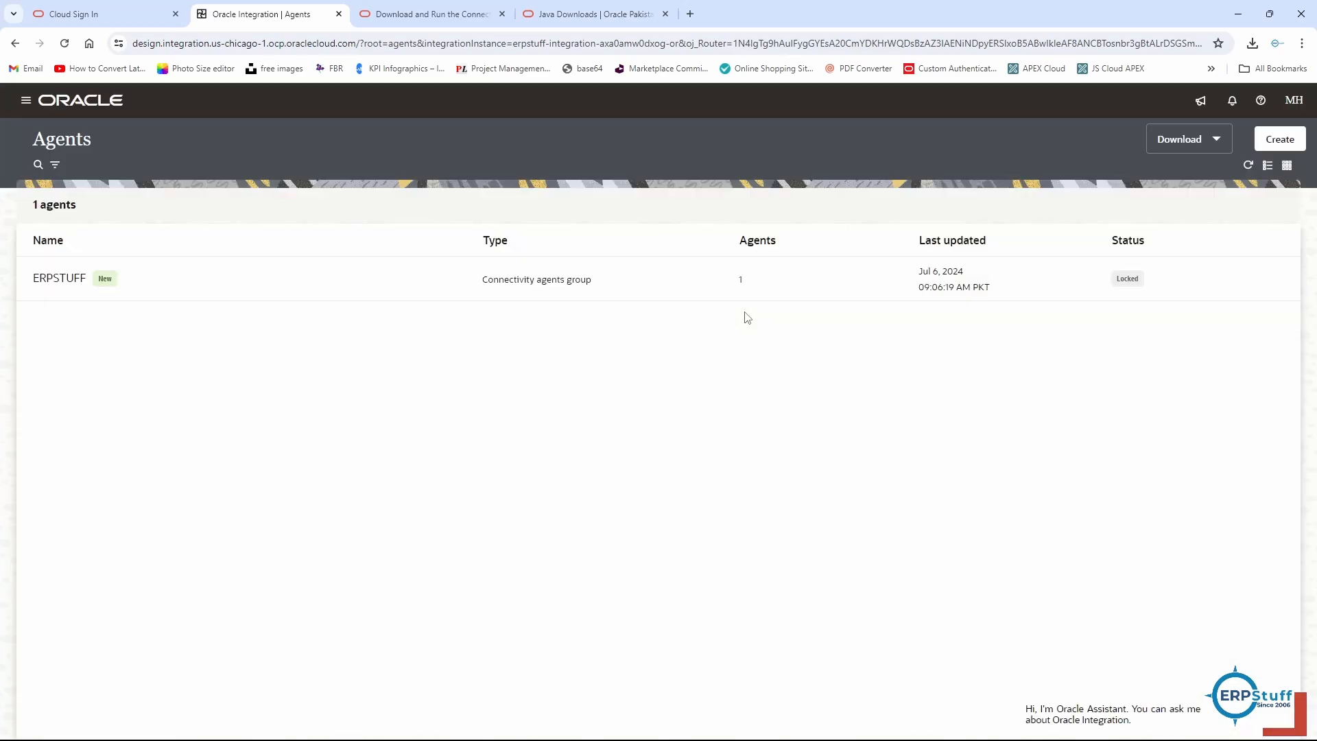
# Step: Switch to File Explorer, open InstallerProfile.cfg in Notepad and highlight its oic_CLIENT_SECRET and oic_CLIENT_ID lines
pyautogui.moveTo(752, 287)
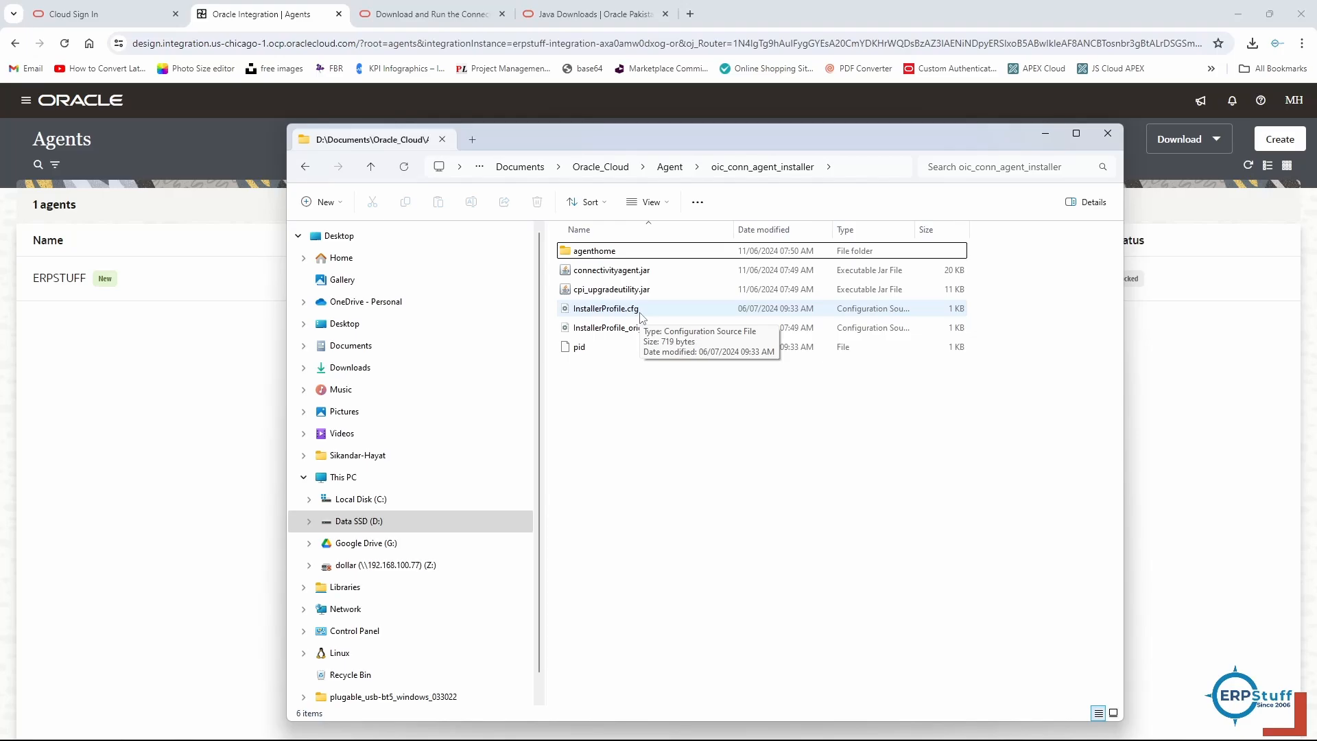
pyautogui.doubleClick(640, 310)
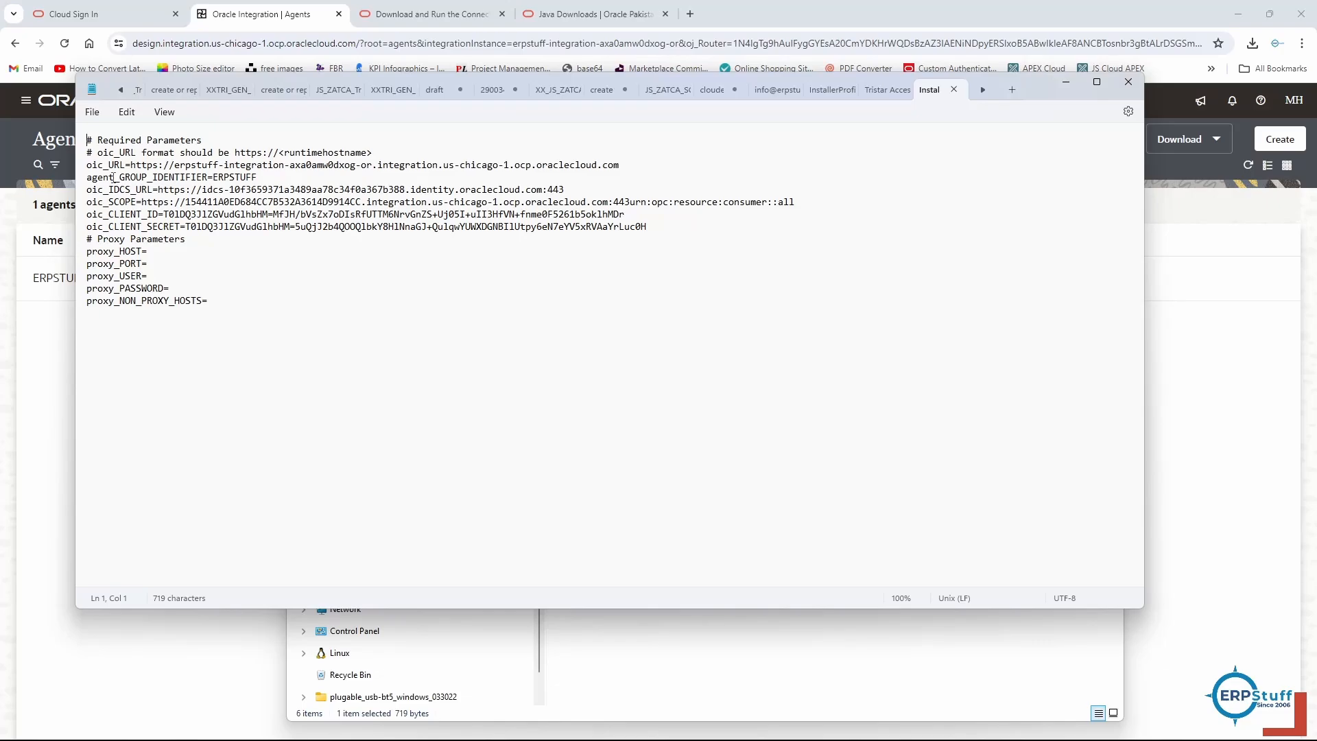
pyautogui.moveTo(113, 227); pyautogui.dragTo(695, 231)
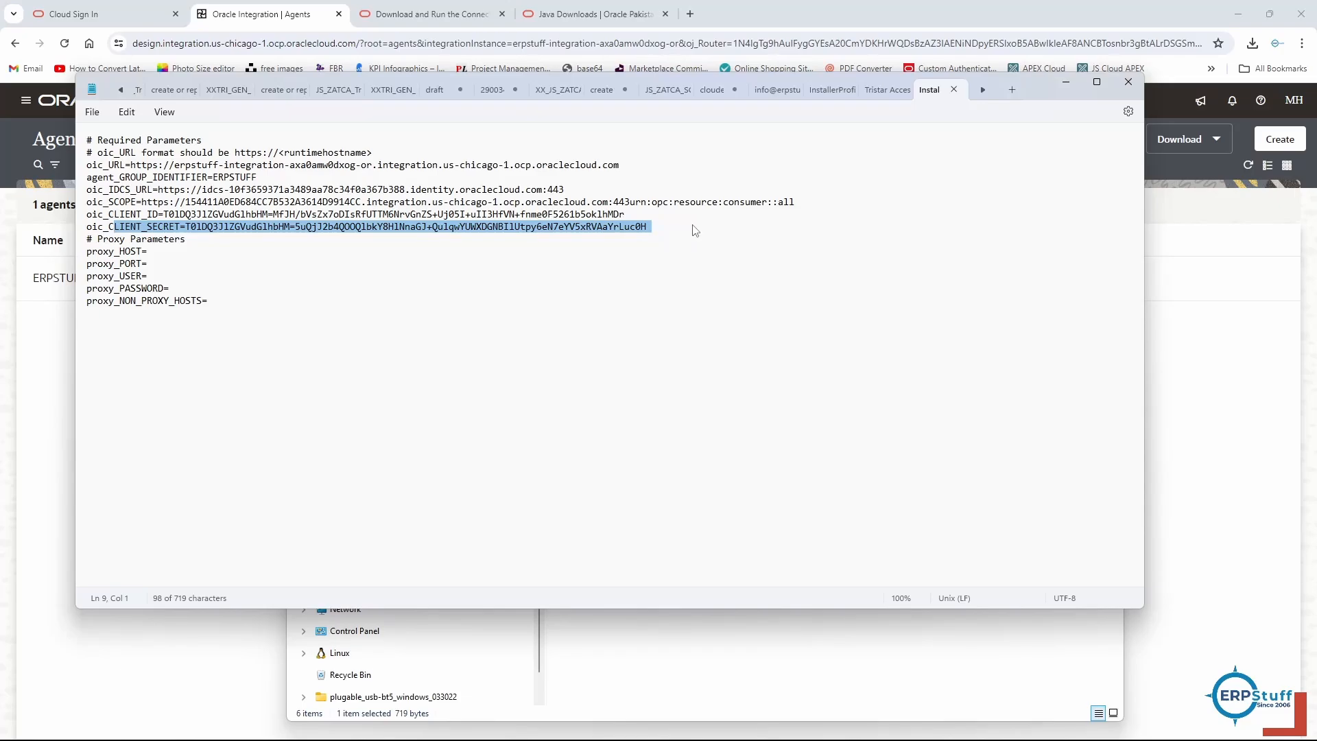
pyautogui.moveTo(695, 230); pyautogui.dragTo(152, 218)
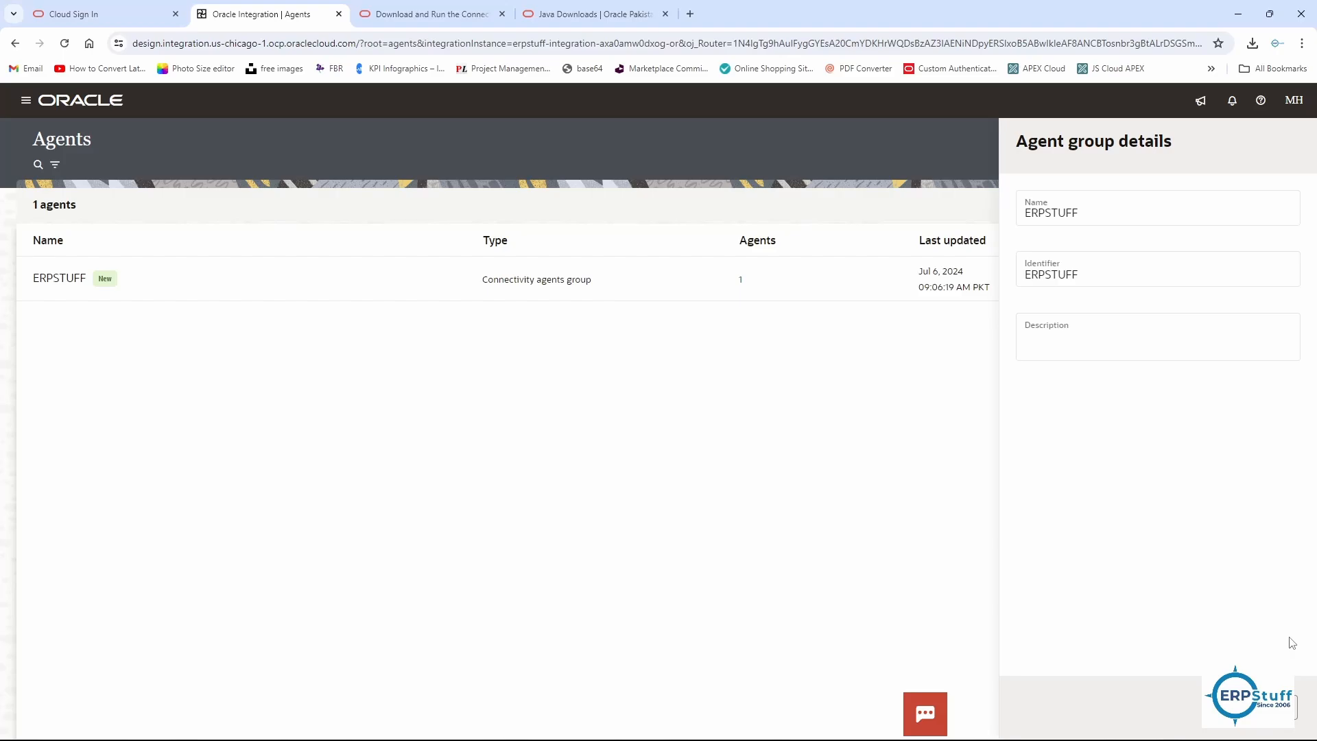
# Step: Show the additional actions of the ERPSTUFF agent group, and view the Connections page with the Command Prompt minimized
pyautogui.click(1232, 277)
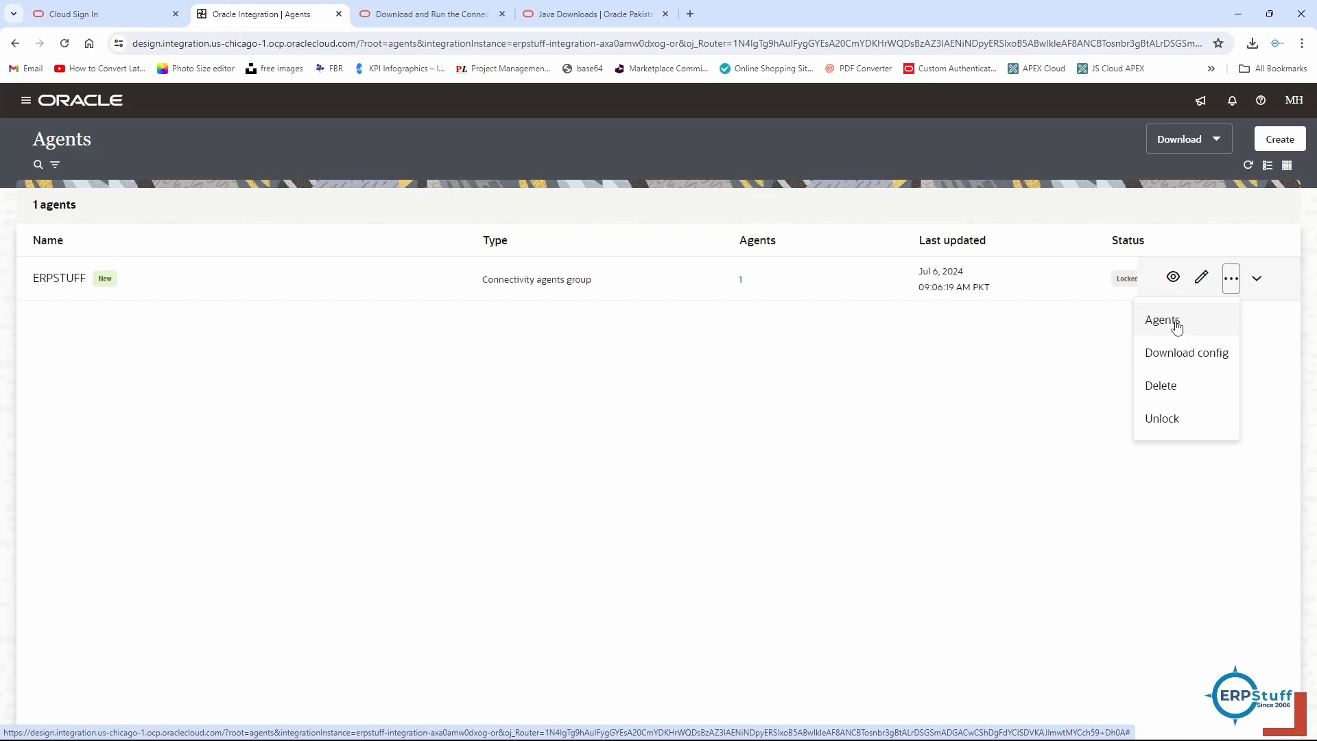
pyautogui.click(26, 100)
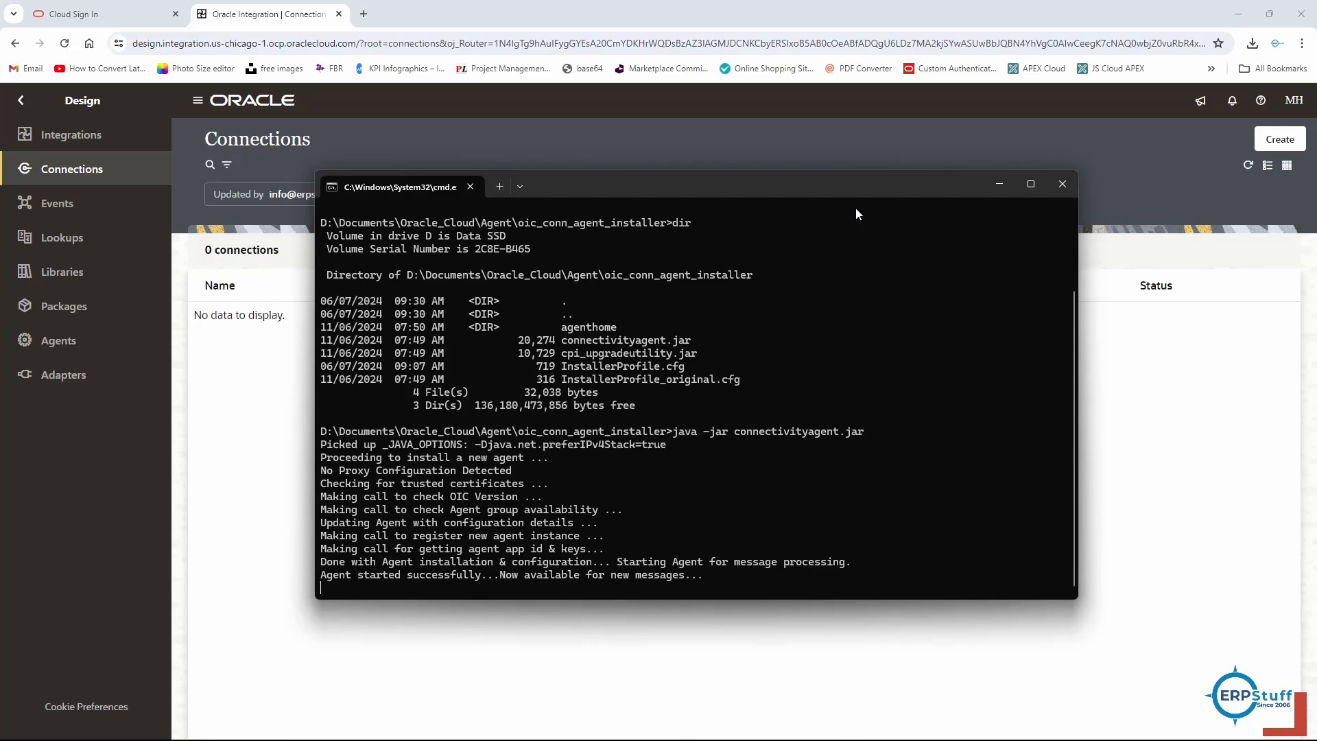
pyautogui.click(999, 187)
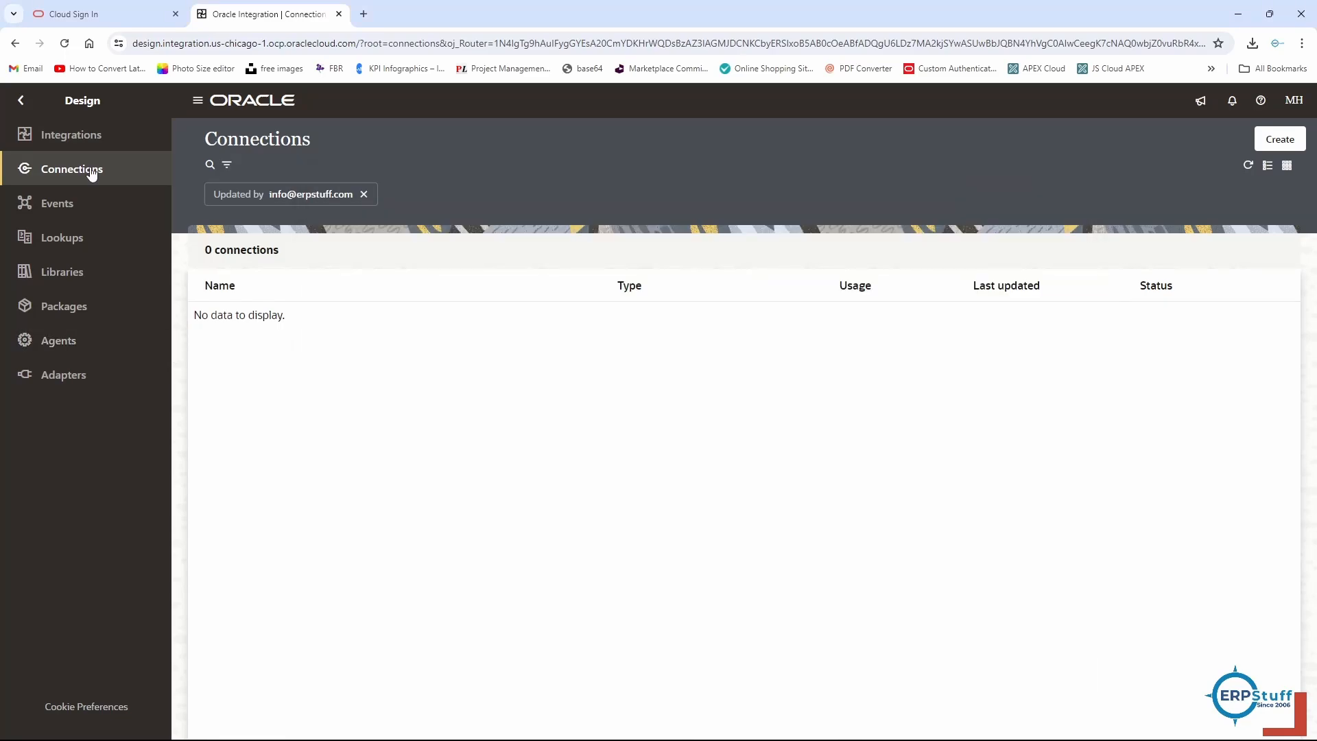
# Step: Open the Adapters page under Design and browse the list of preinstalled adapters
pyautogui.click(58, 389)
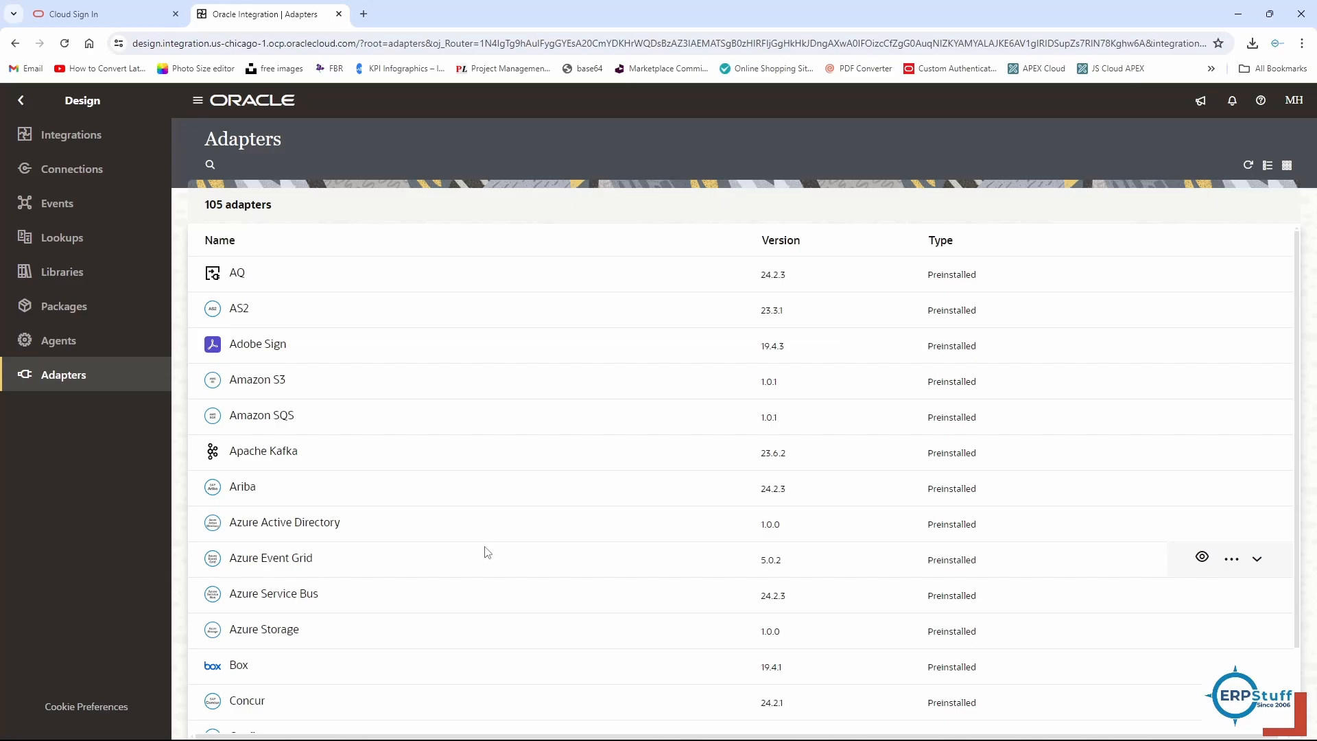
pyautogui.scroll(-1, 485, 552)
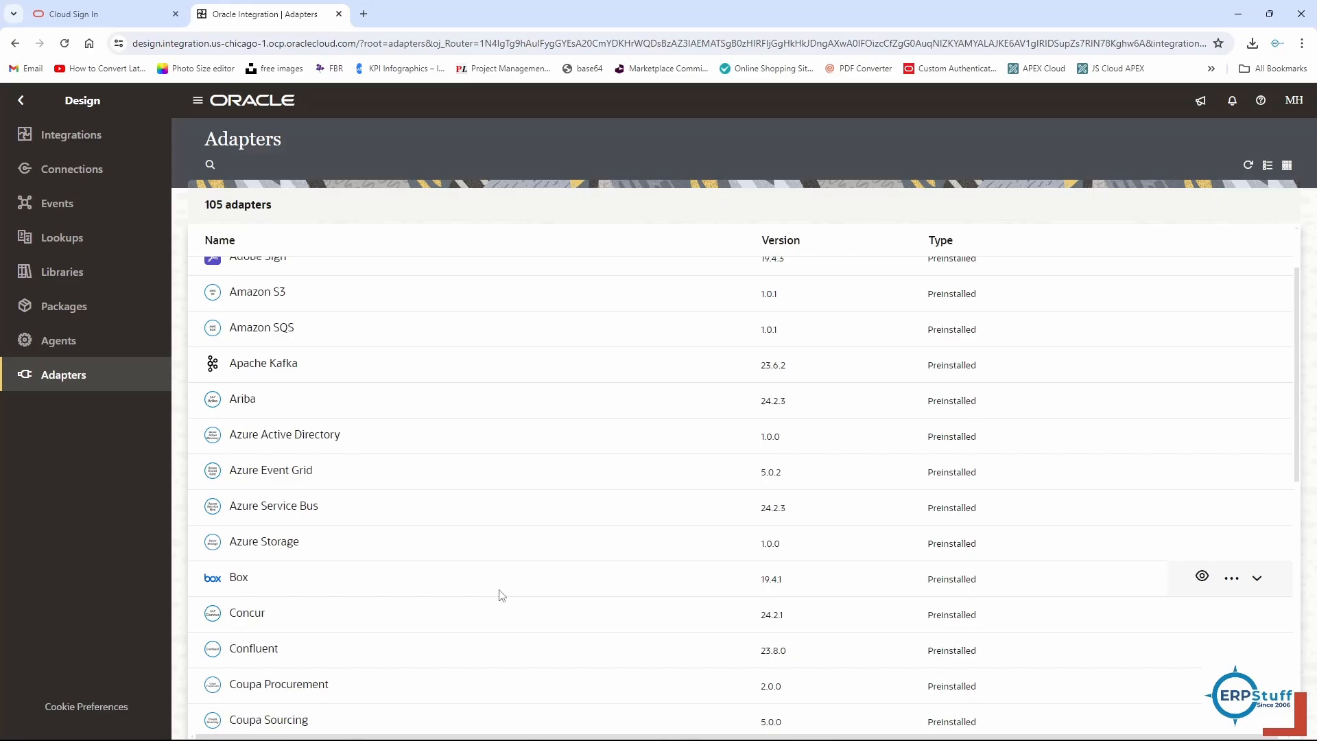
pyautogui.scroll(1, 343, 614)
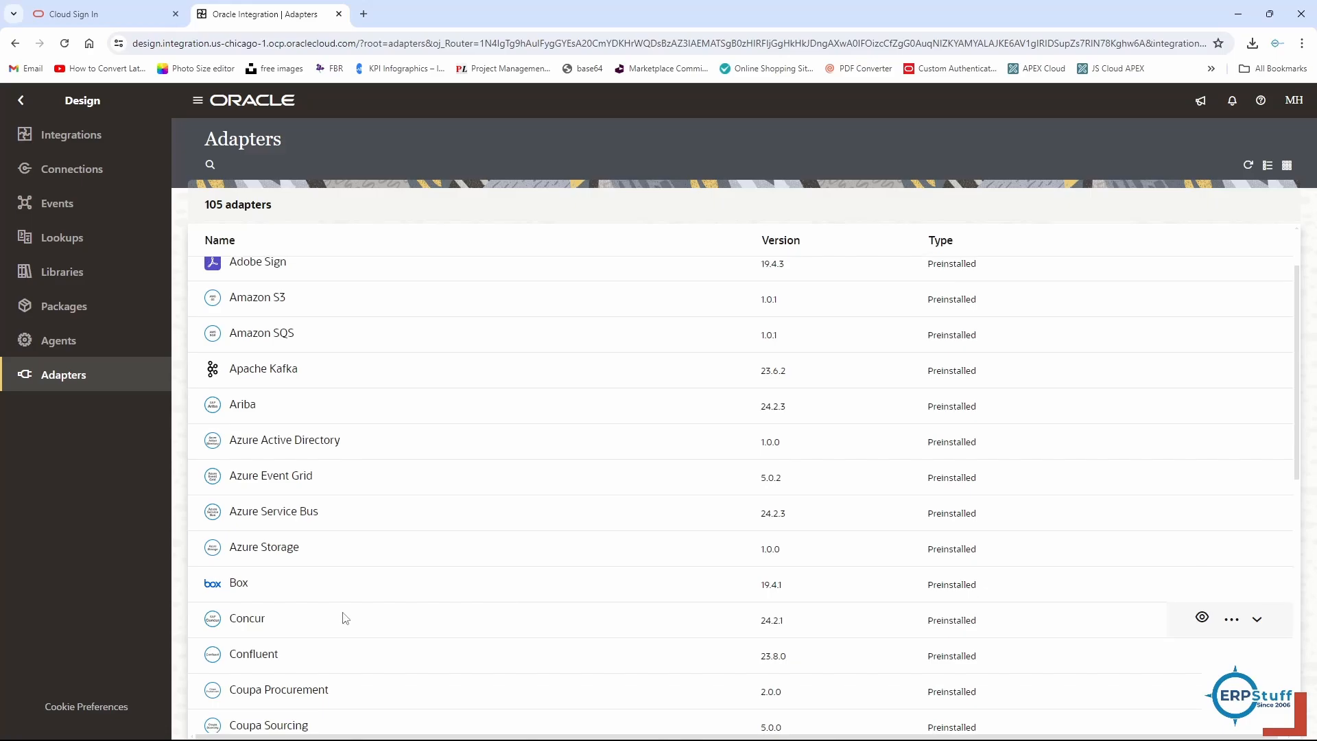
pyautogui.scroll(1, 345, 618)
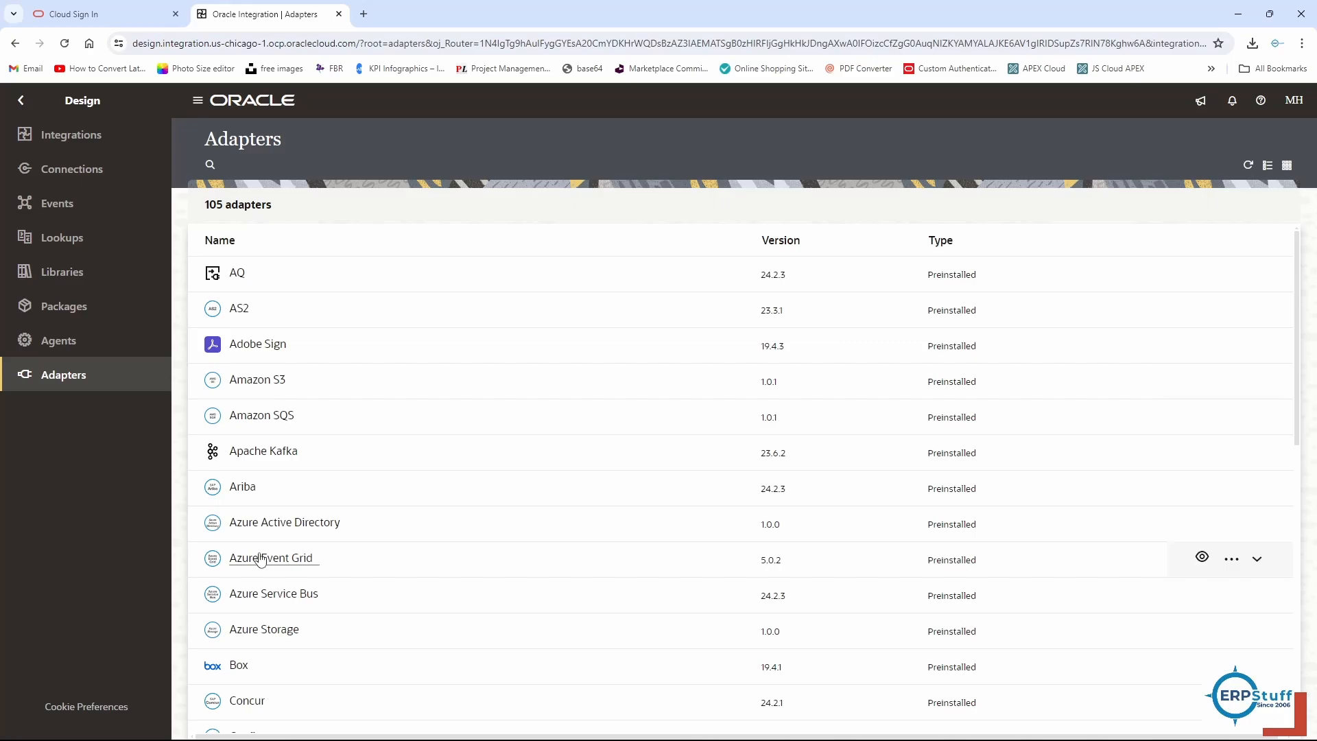
pyautogui.scroll(-10, 484, 519)
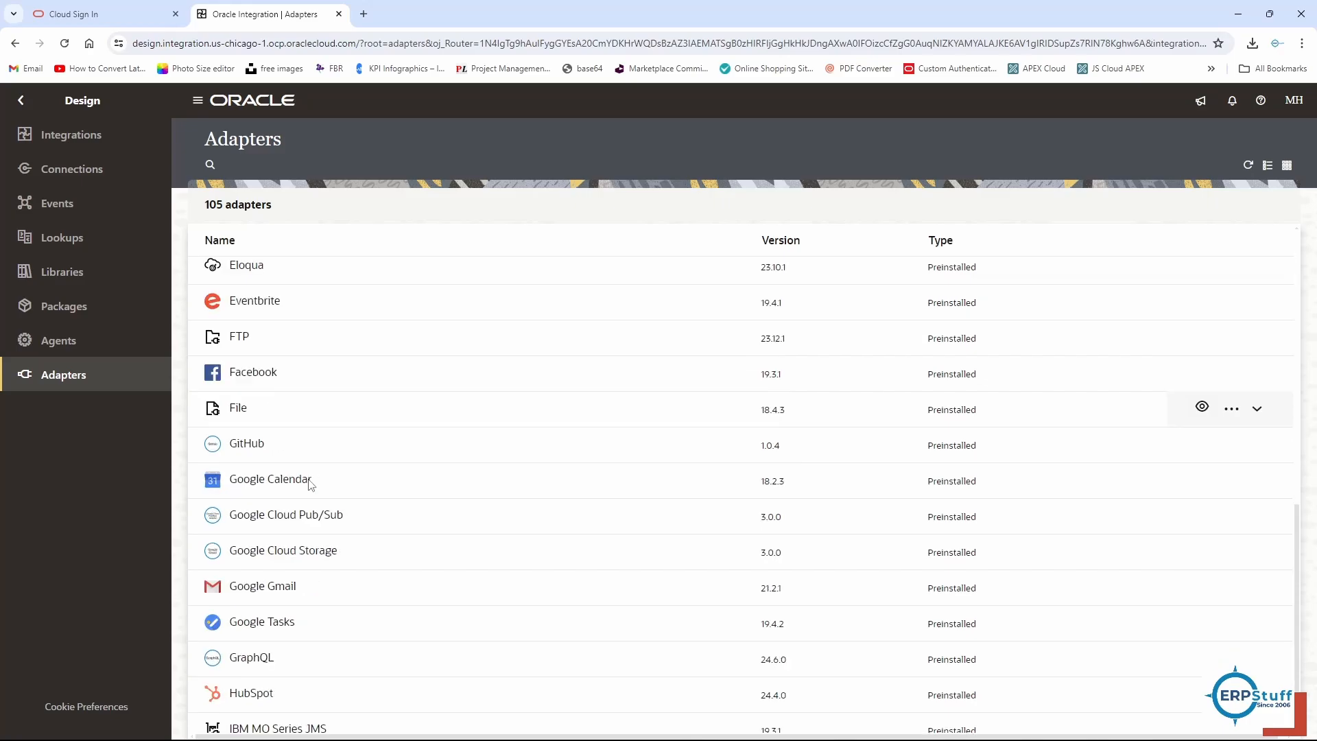
# Step: Look through the adapter list from the Google entries to the SAP entries and return to the Oracle adapters
pyautogui.scroll(-3, 829, 560)
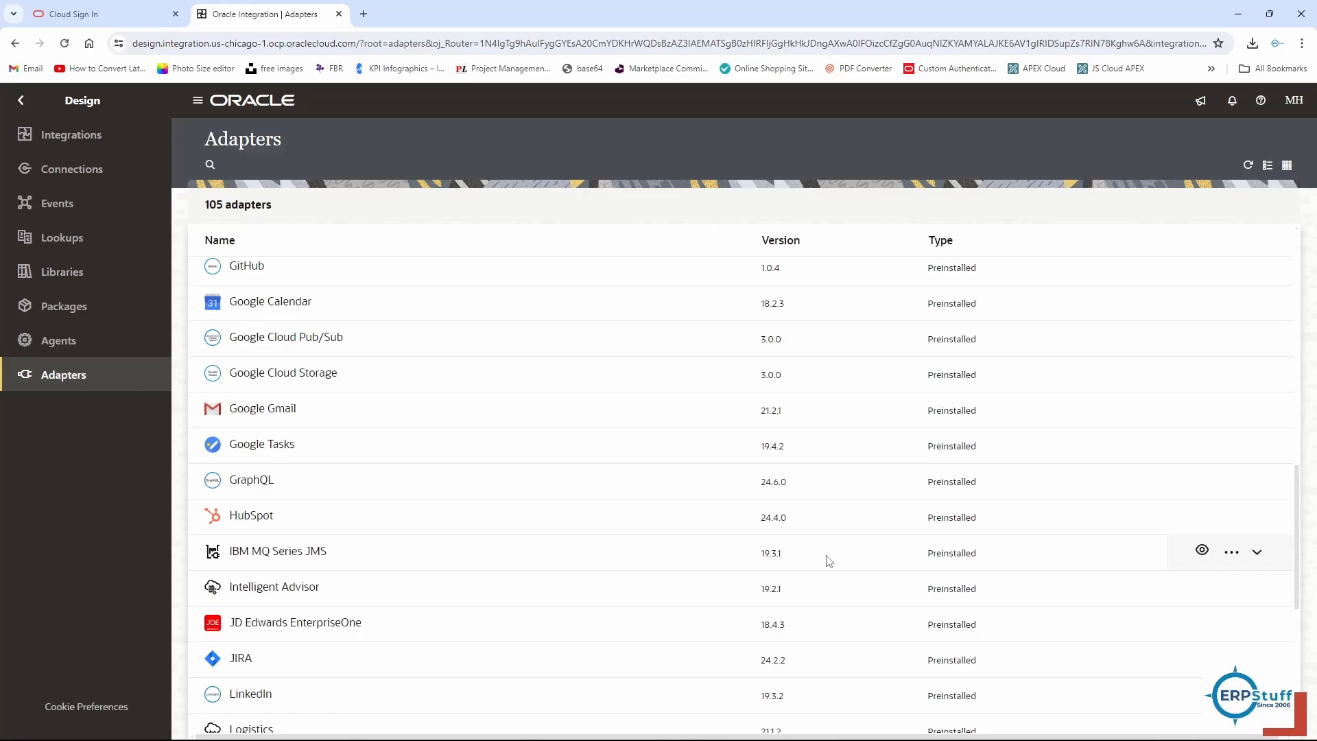
pyautogui.scroll(-6, 829, 560)
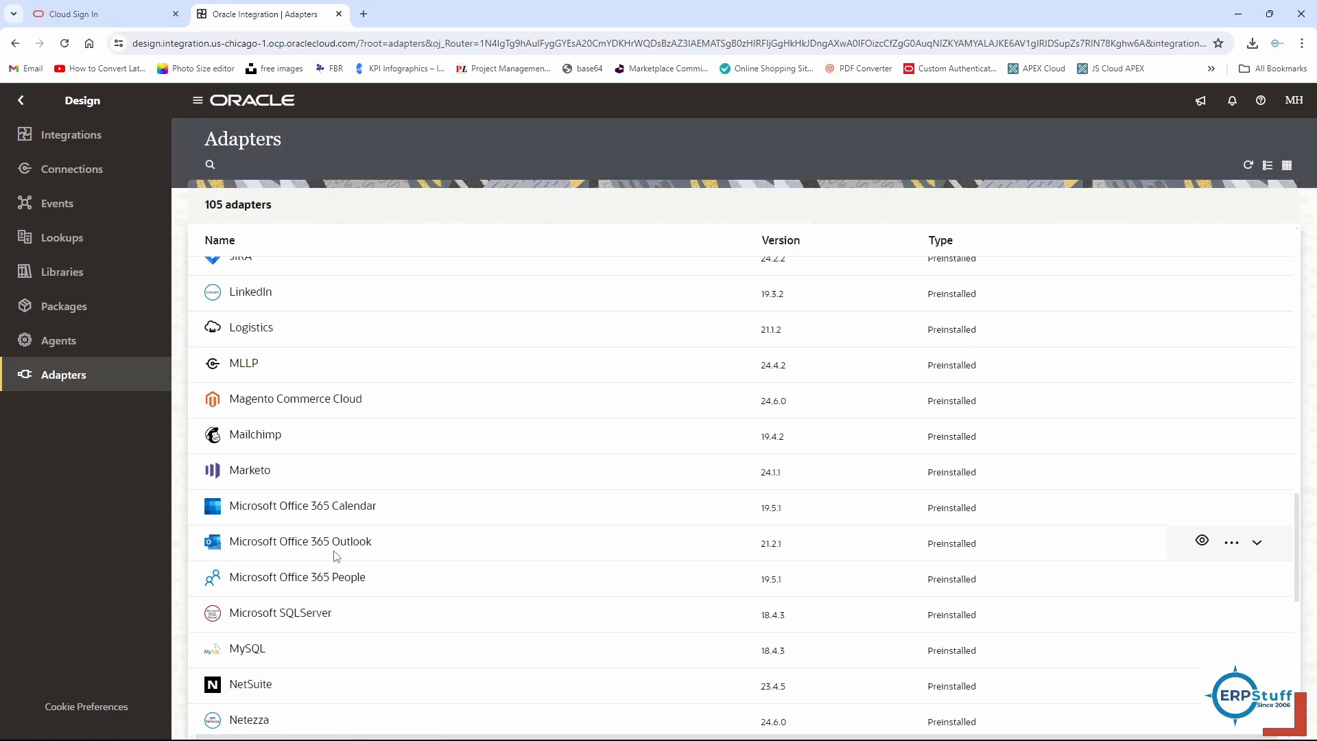
pyautogui.scroll(-6, 336, 556)
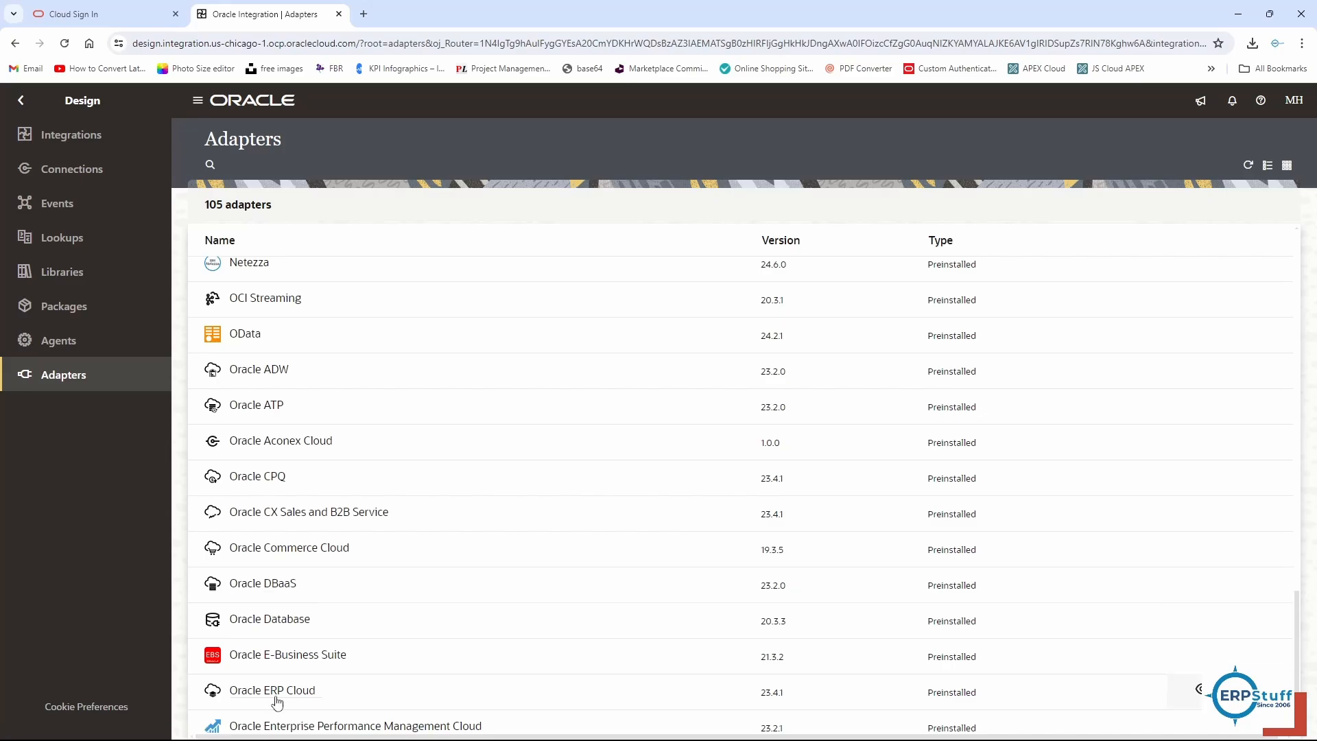
pyautogui.scroll(-8, 447, 567)
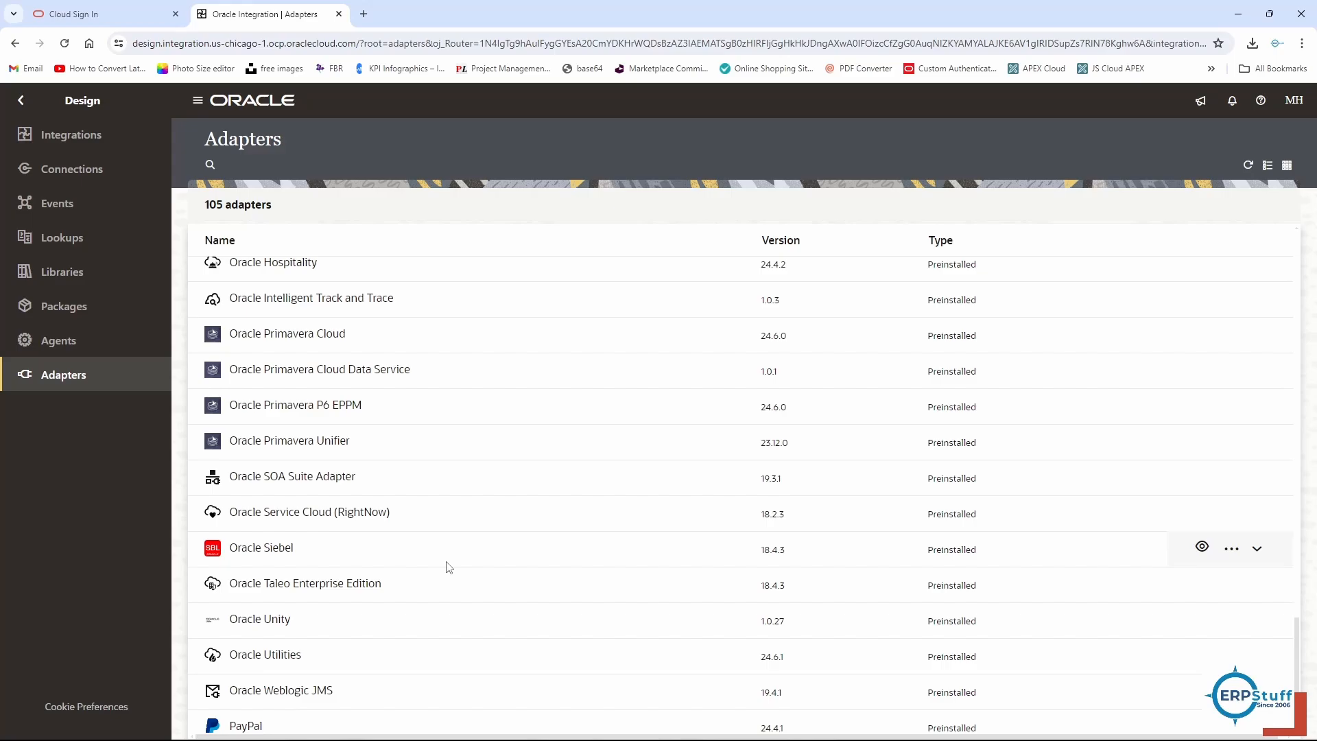
pyautogui.scroll(-4, 448, 567)
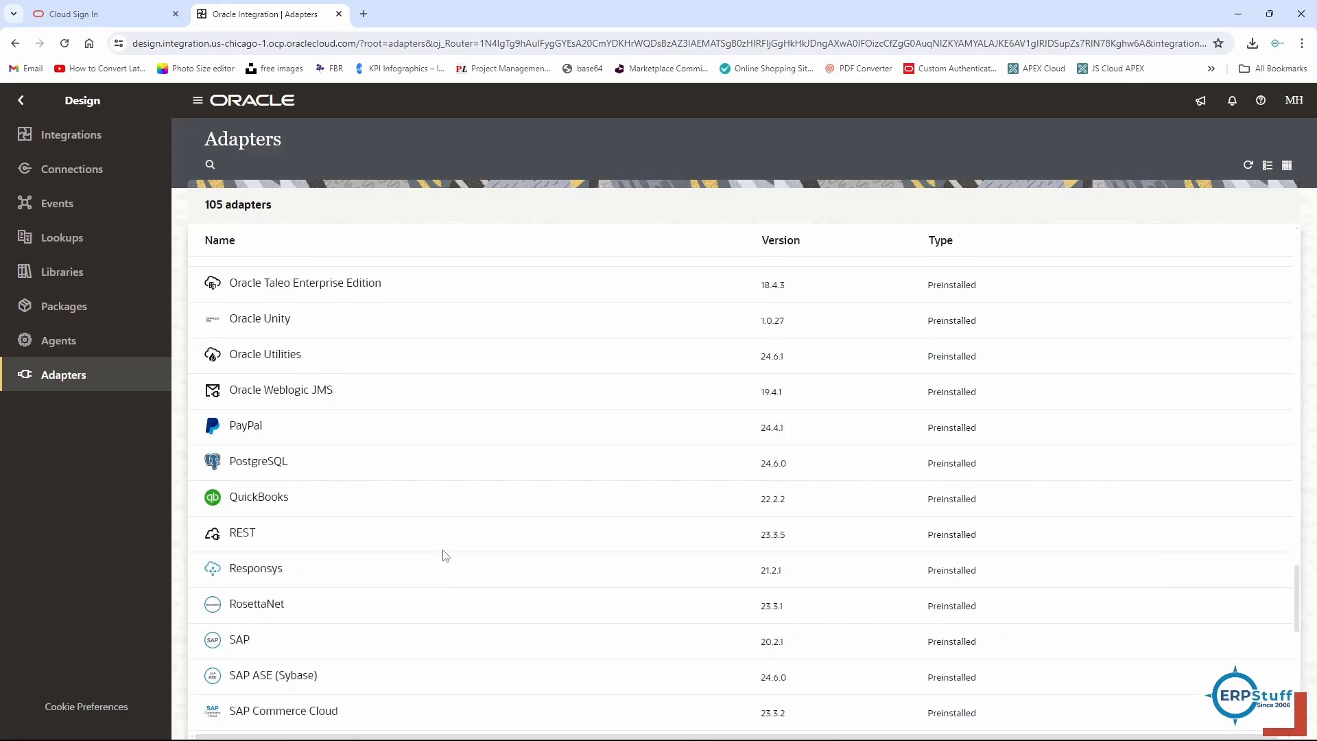
pyautogui.scroll(10, 446, 556)
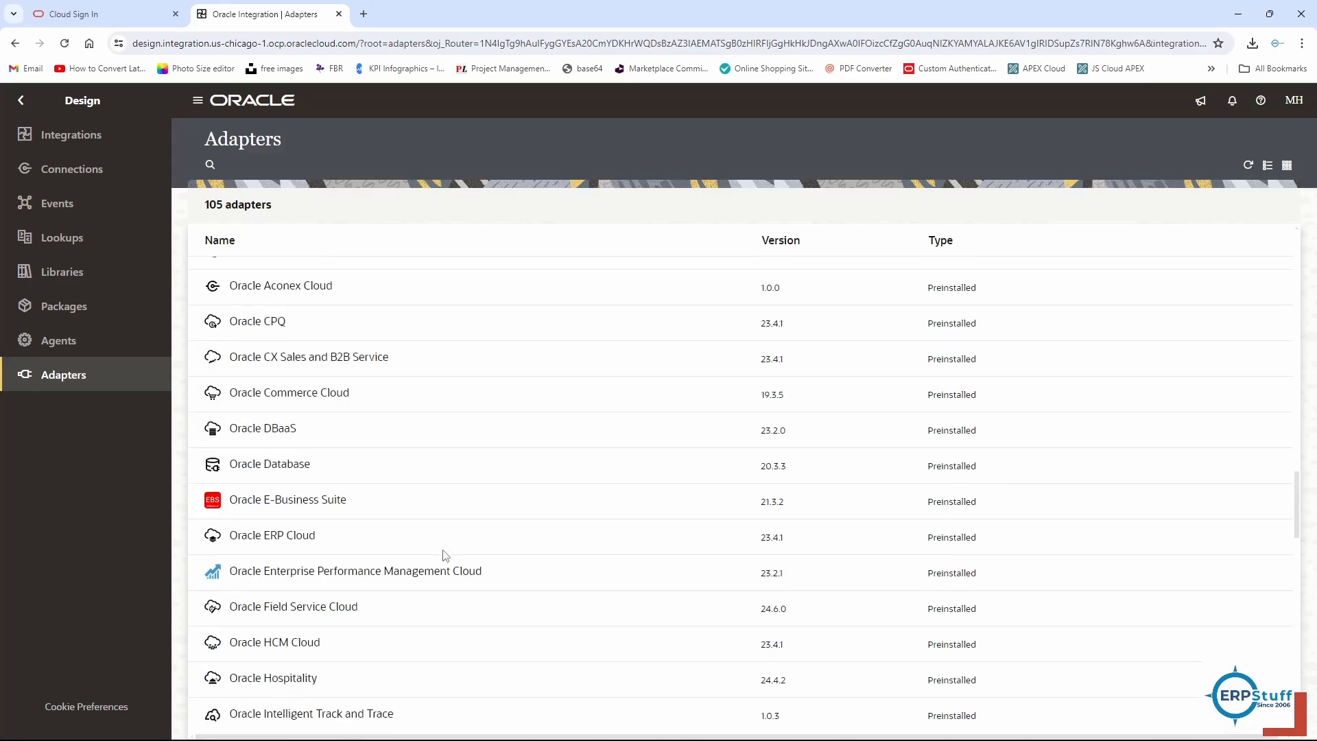
pyautogui.scroll(3, 445, 555)
# Step: Search the Adapters page for "rest", look through the remaining adapters and return to the start of the list
pyautogui.hotkey('ctrl', 'f')
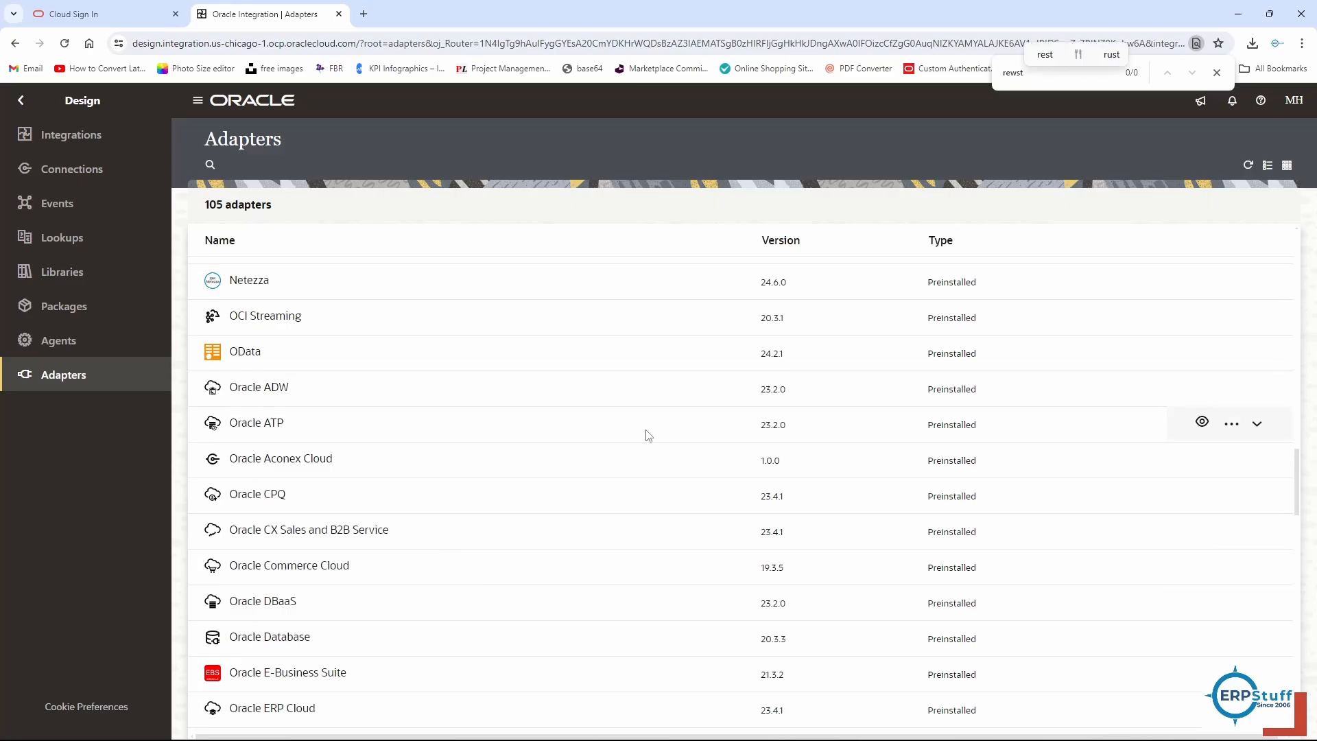
pyautogui.press('BackSpace')
pyautogui.scroll(-4, 474, 492)
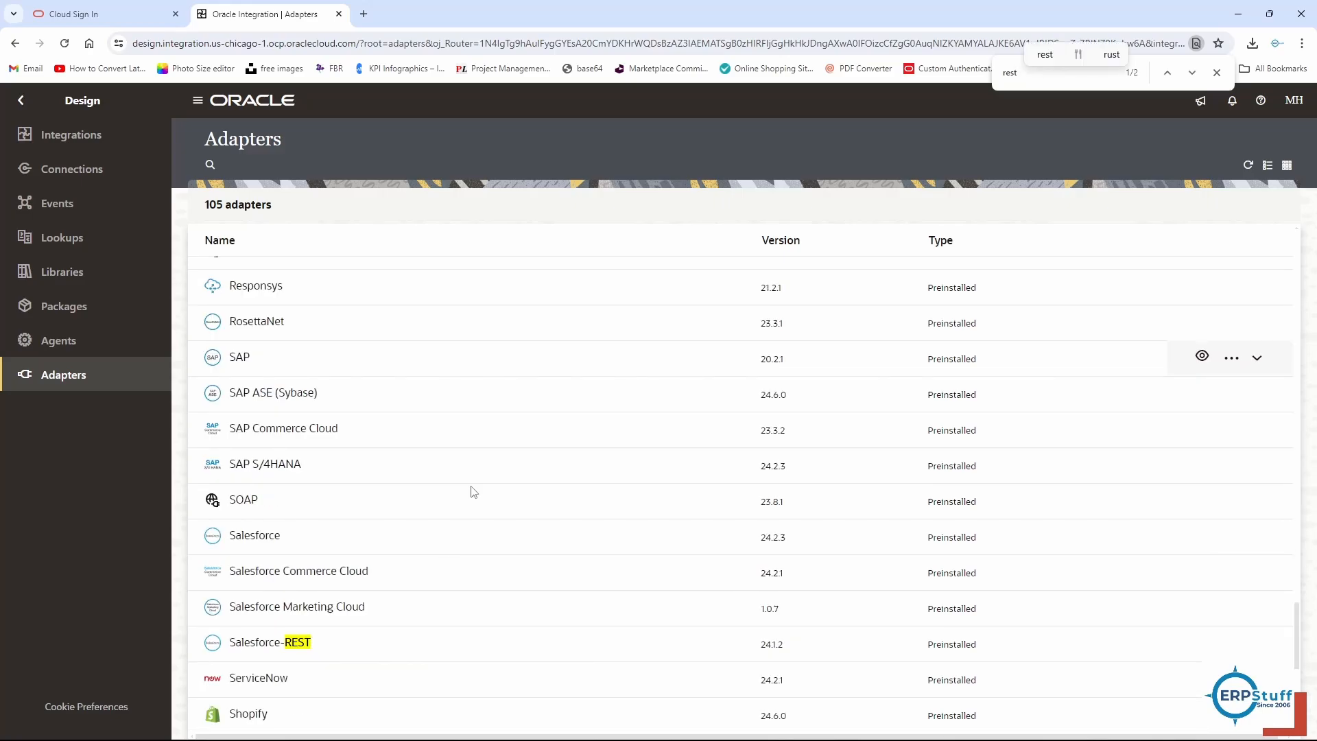
pyautogui.scroll(-6, 471, 507)
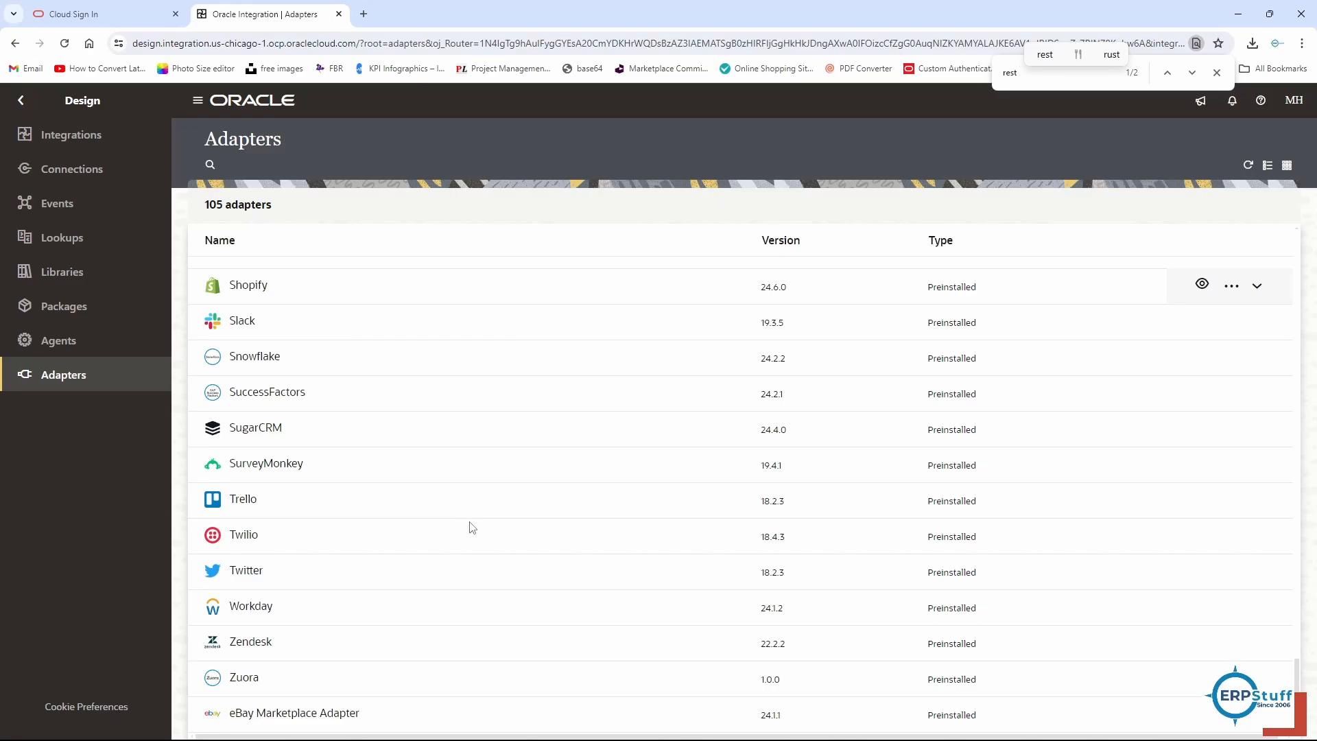
pyautogui.scroll(20, 318, 406)
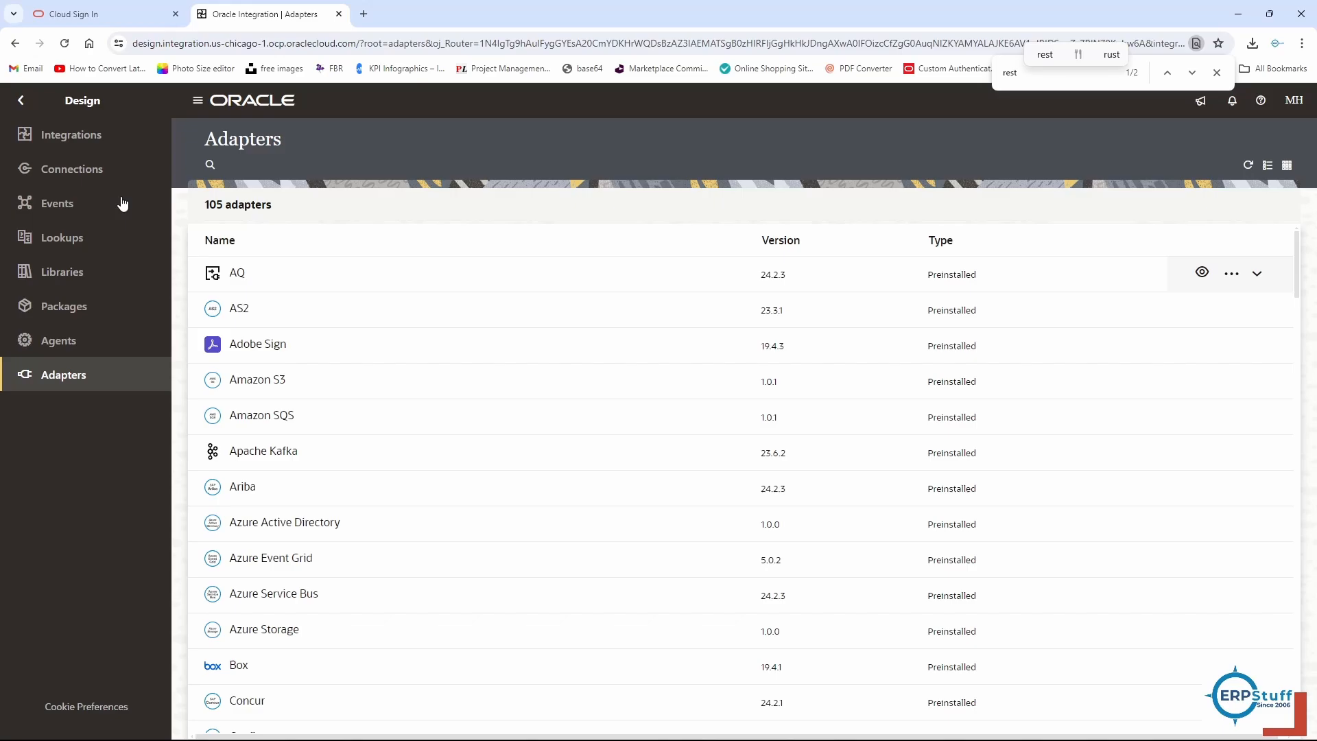
# Step: Create an Oracle Database adapter connection named JS_Local_database with the Trigger and invoke role
pyautogui.click(97, 172)
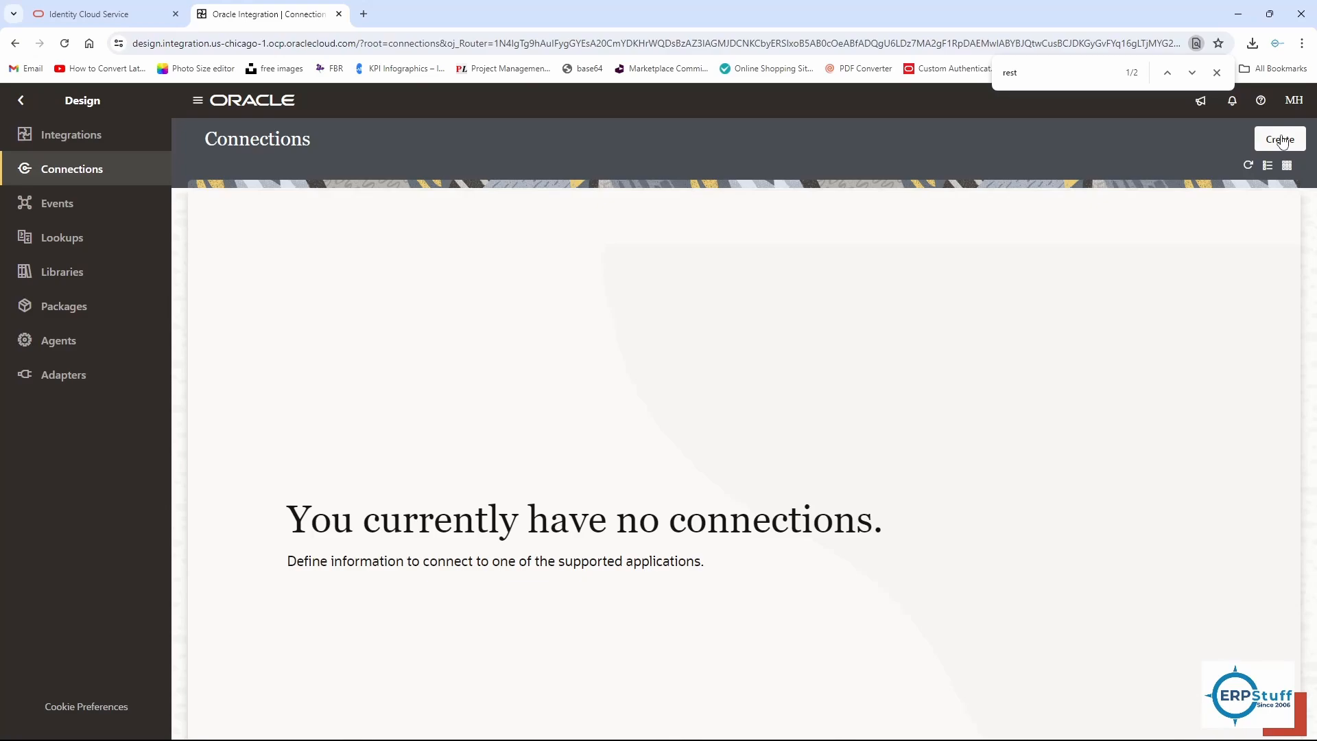
pyautogui.click(1281, 140)
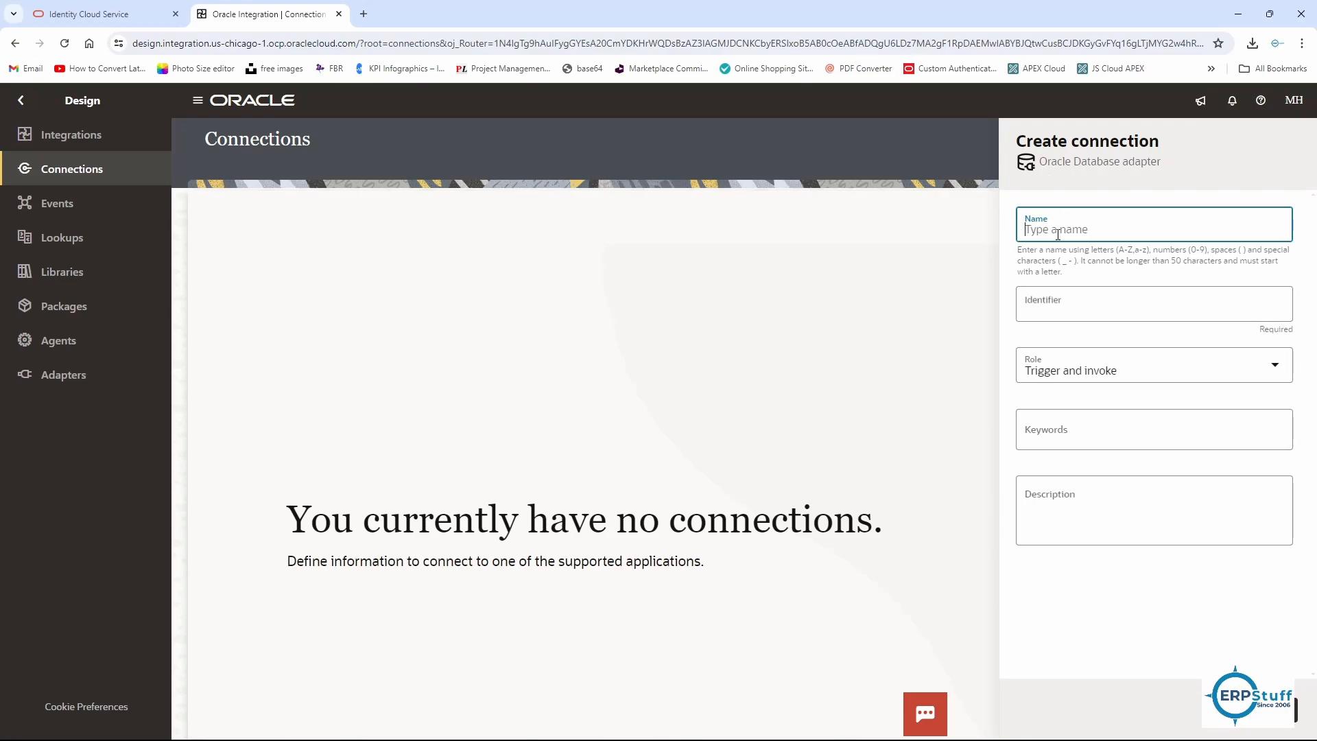
pyautogui.write('JS_Local_dat')
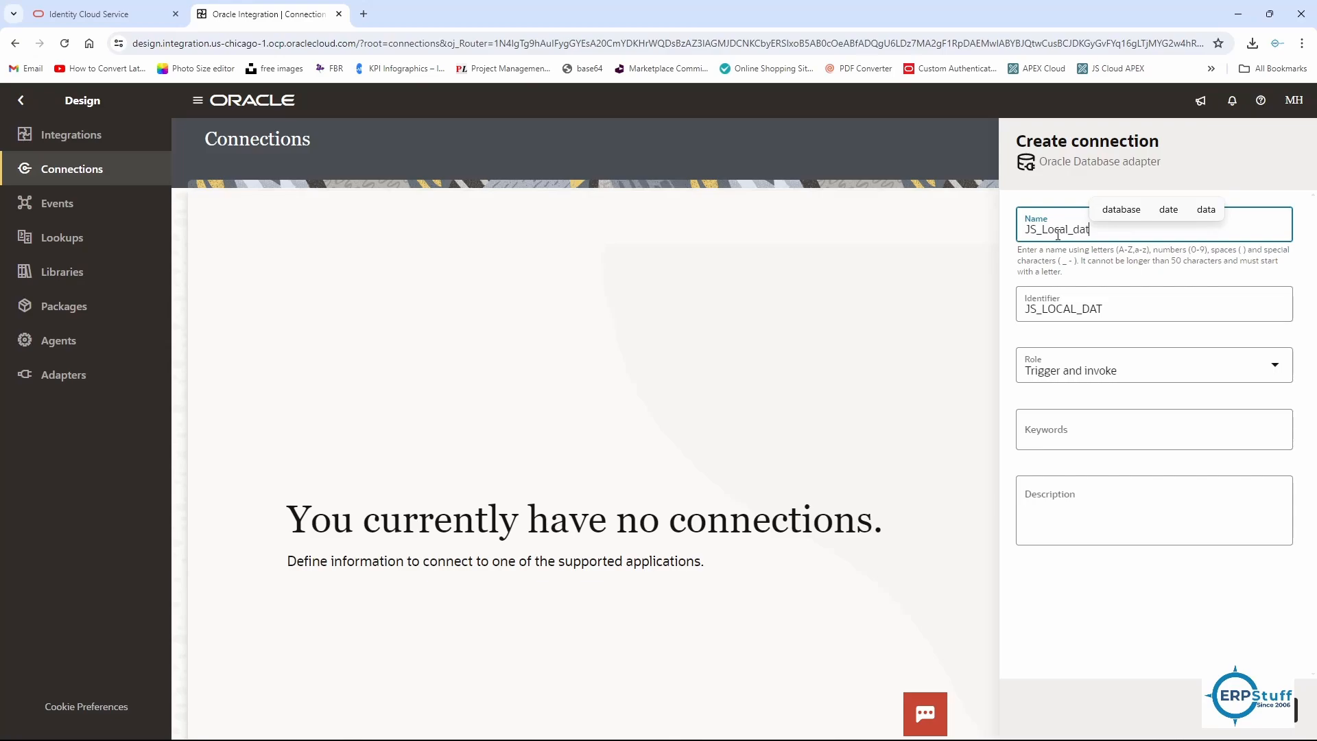
pyautogui.write('abase')
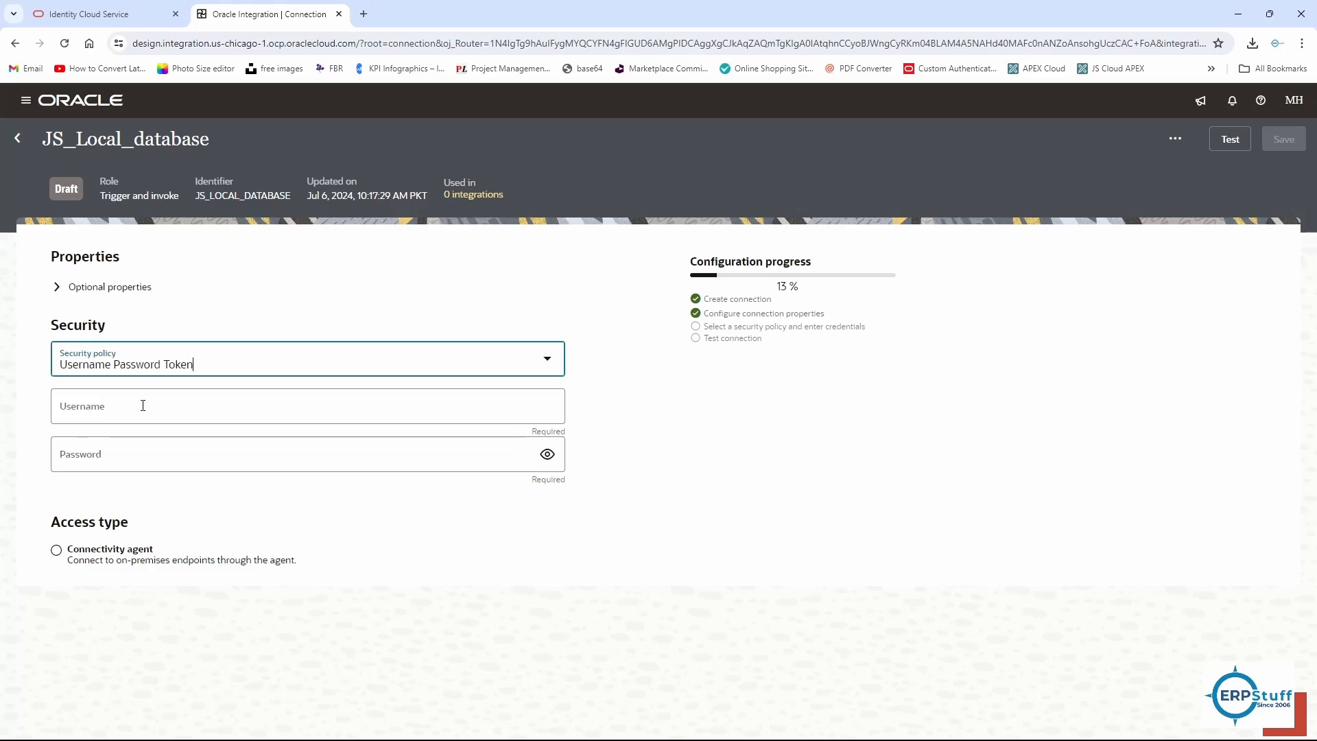
# Step: Switch to the Notepad connection notes and highlight the IPv4 address and default gateway
pyautogui.click(142, 406)
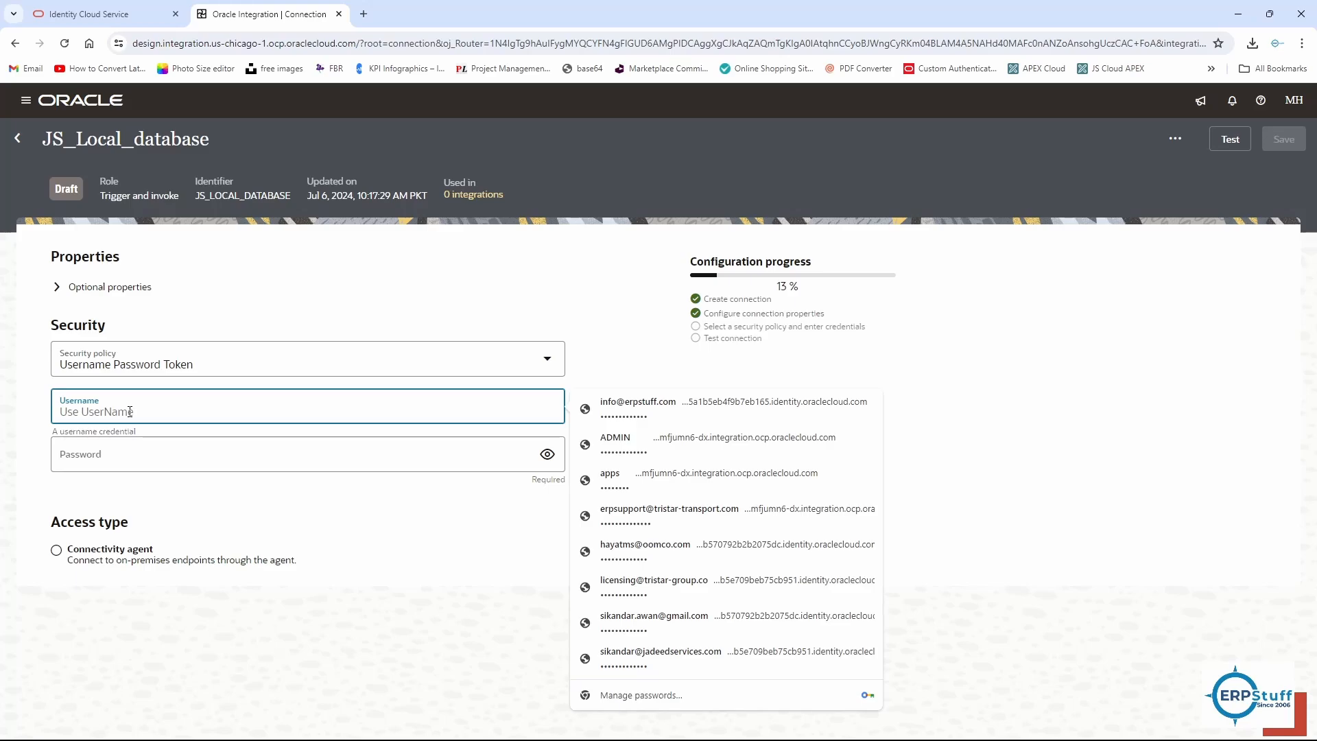
pyautogui.hotkey('alt', 'Tab')
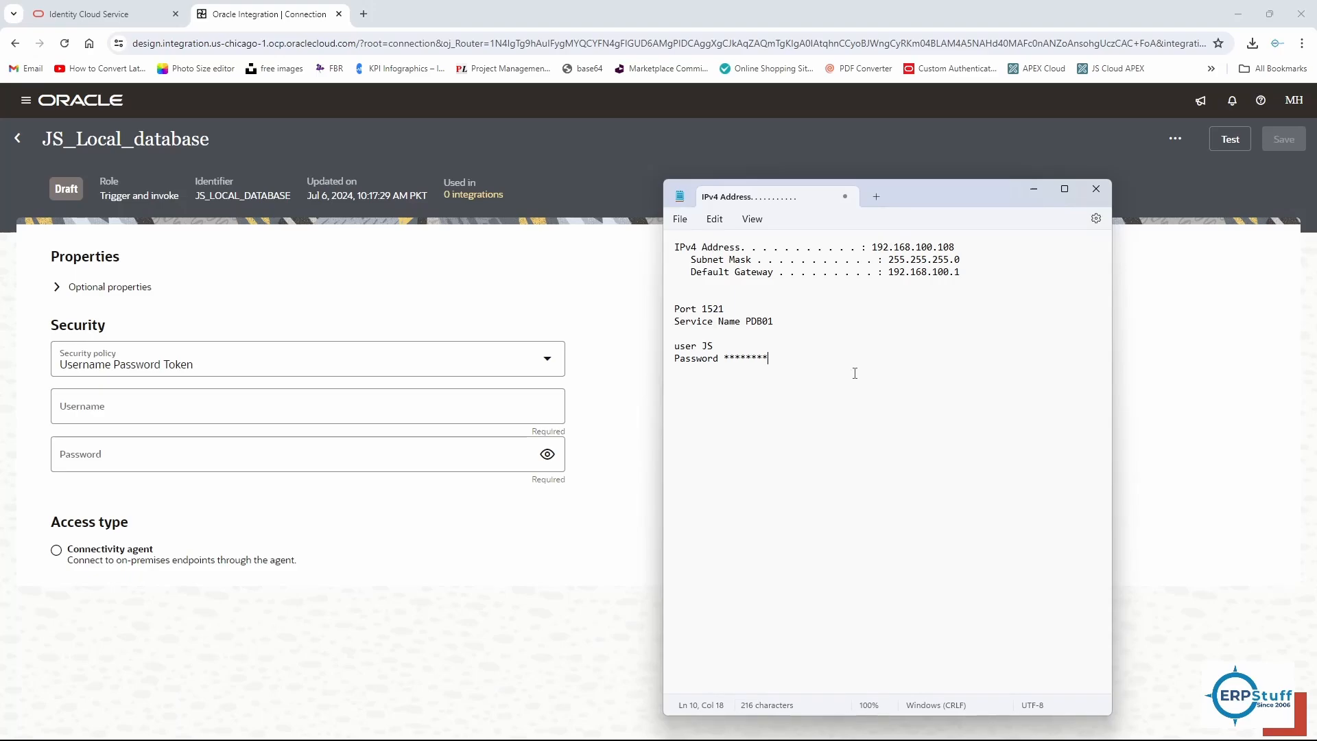
pyautogui.moveTo(872, 247); pyautogui.dragTo(952, 250)
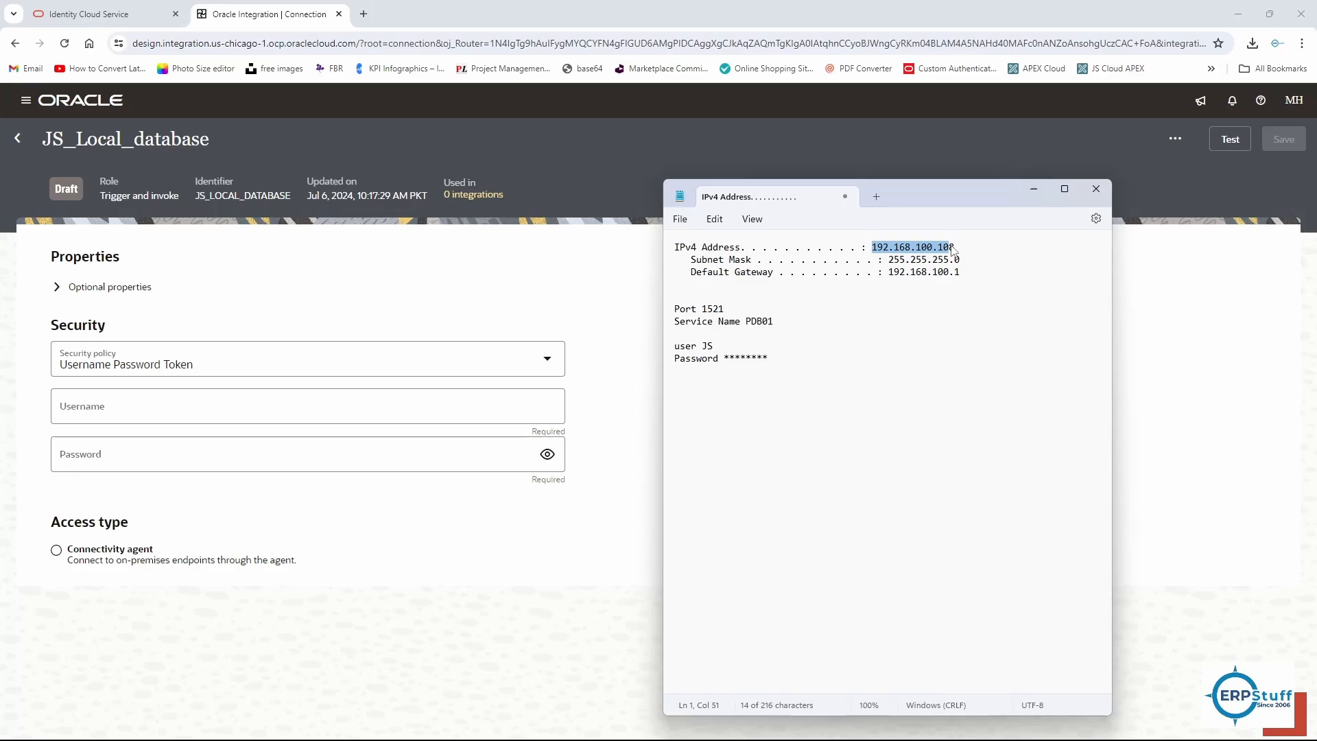
pyautogui.moveTo(952, 250); pyautogui.dragTo(956, 248)
pyautogui.moveTo(685, 272); pyautogui.dragTo(960, 271)
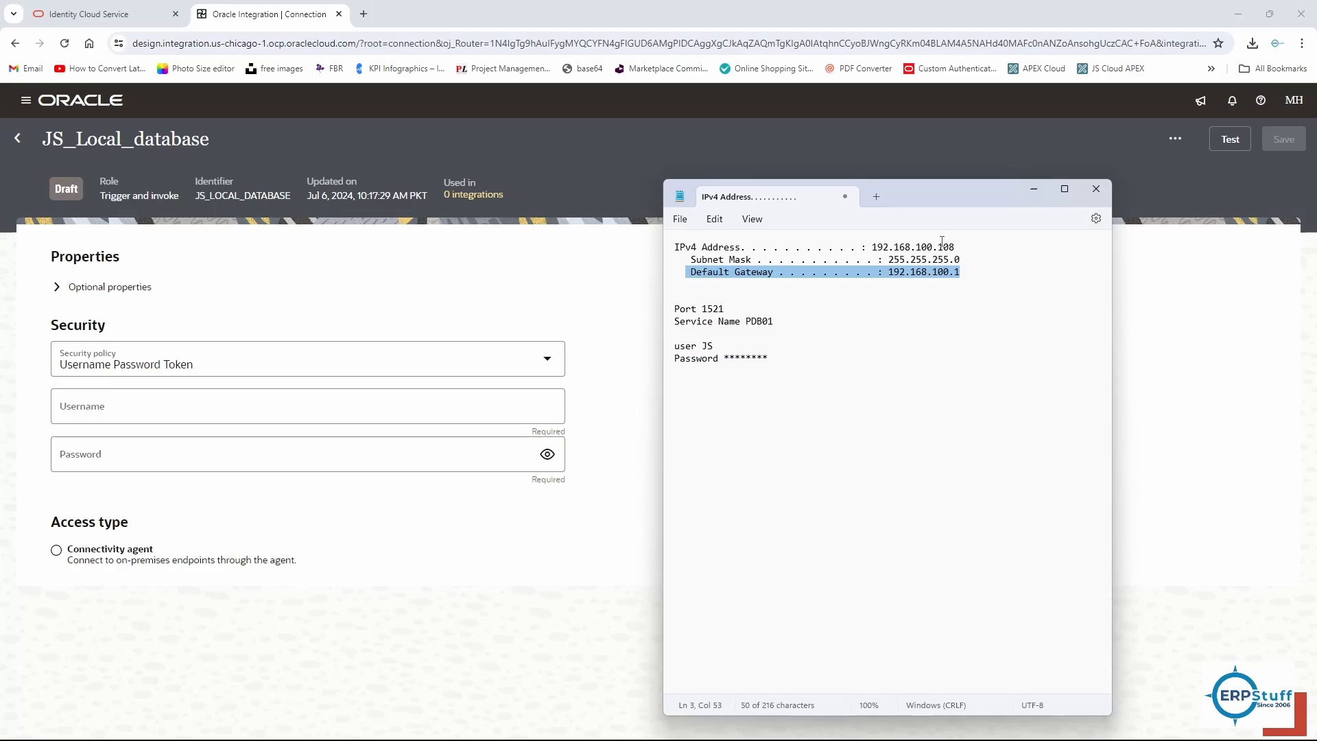
pyautogui.doubleClick(942, 245)
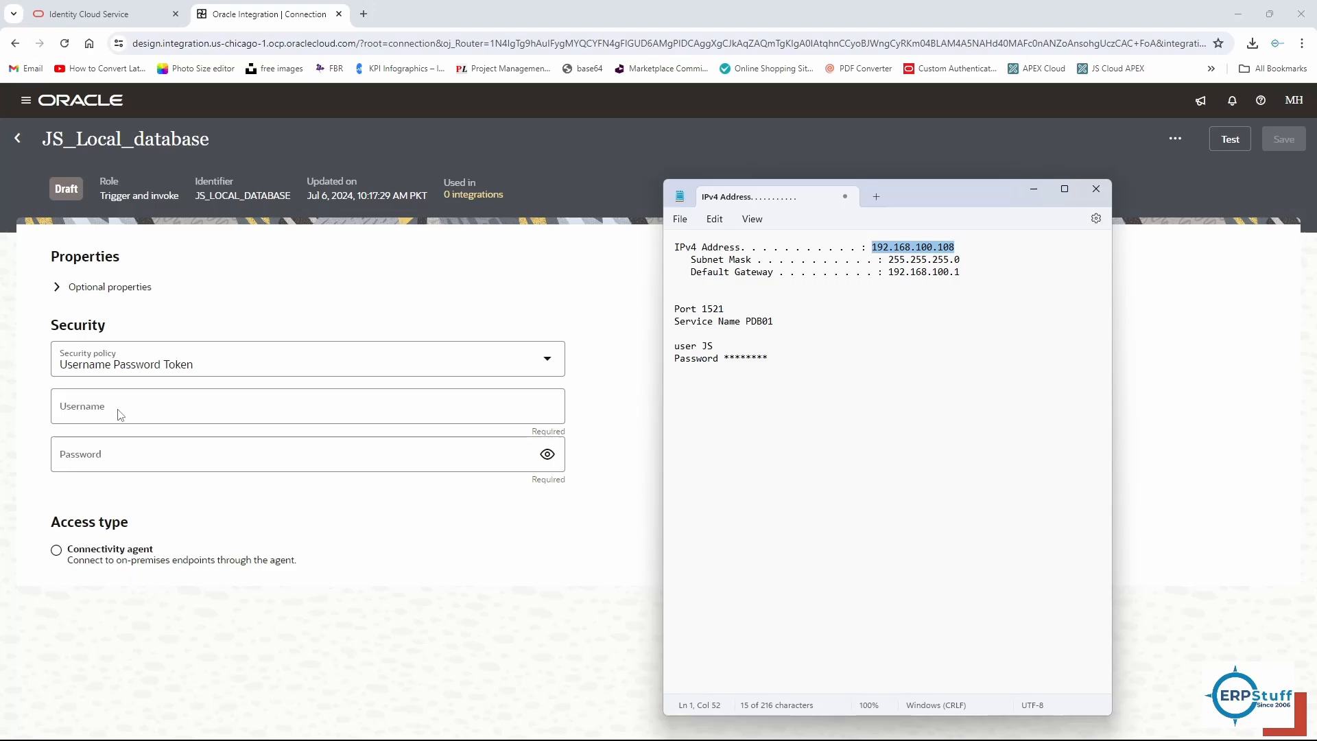
# Step: Enter the username js and the database password, and associate the connection with the ERPSTUFF agent group
pyautogui.click(166, 412)
pyautogui.write('js')
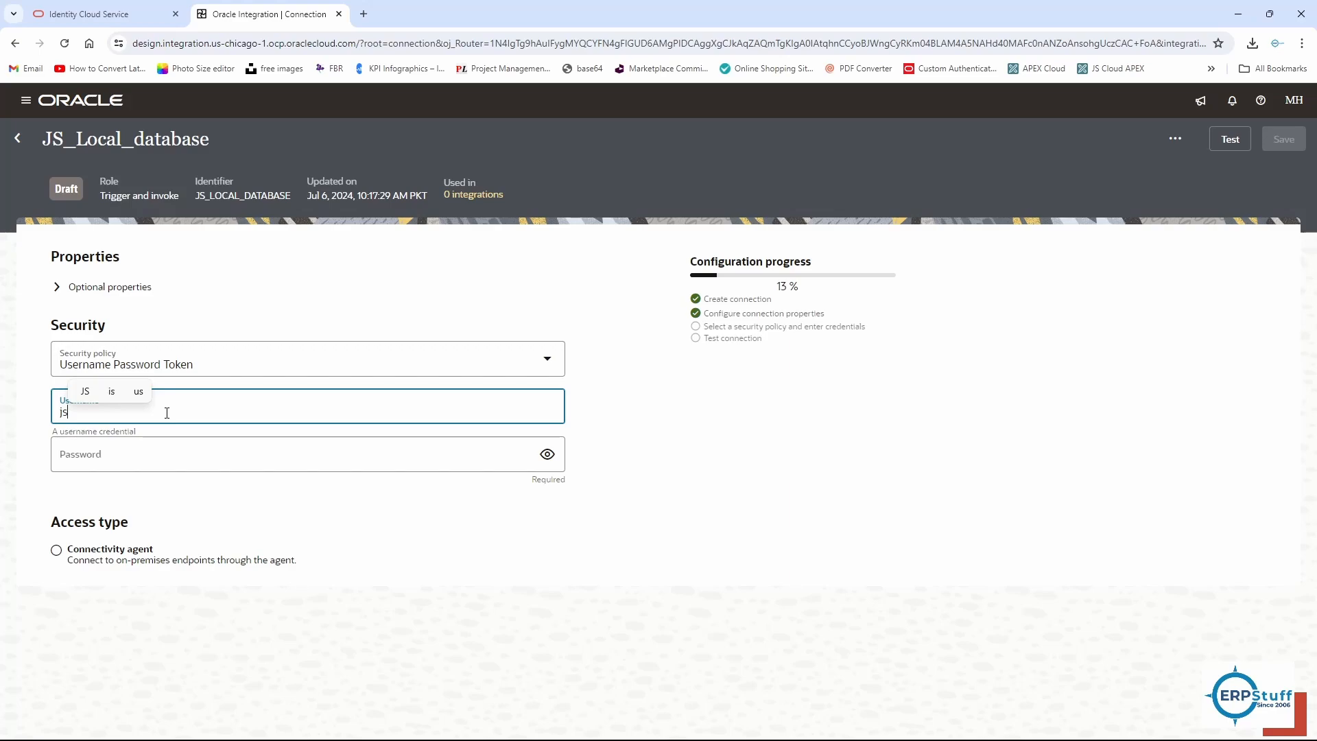
pyautogui.click(158, 455)
pyautogui.write('•••••••••')
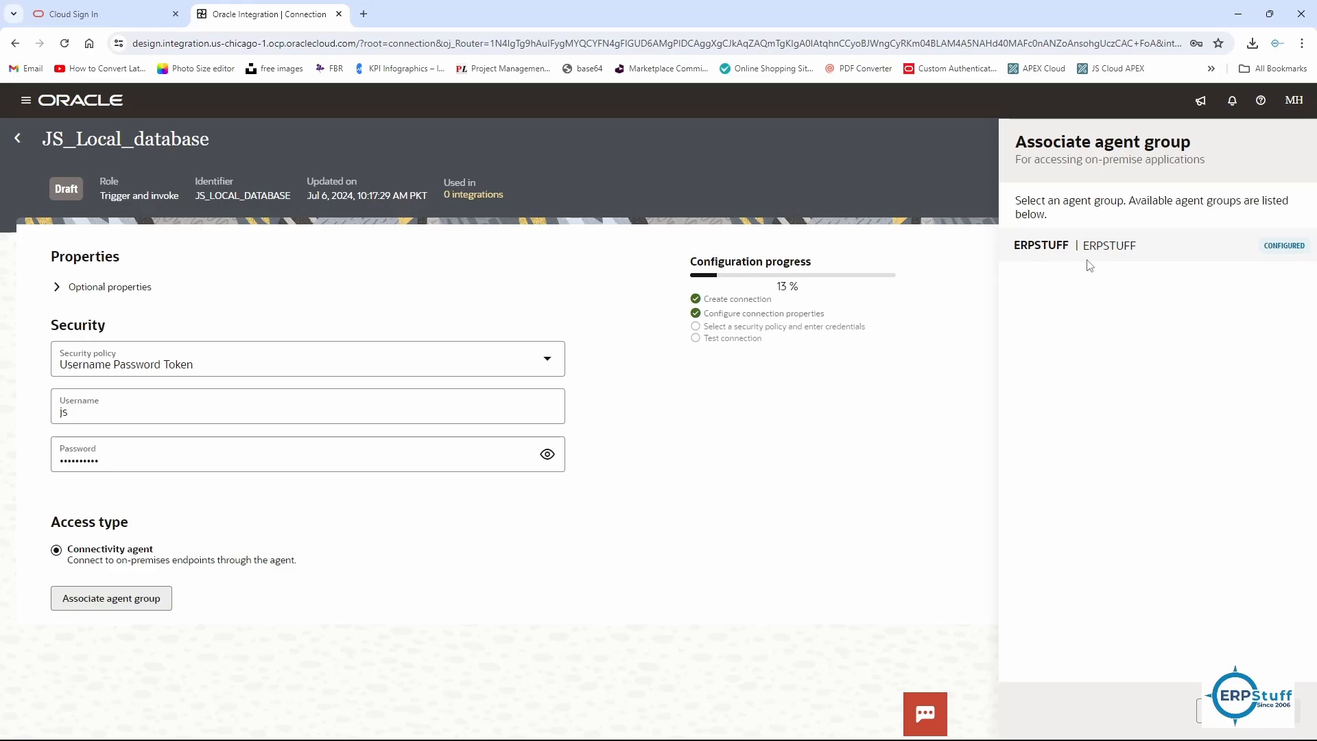
pyautogui.click(1088, 259)
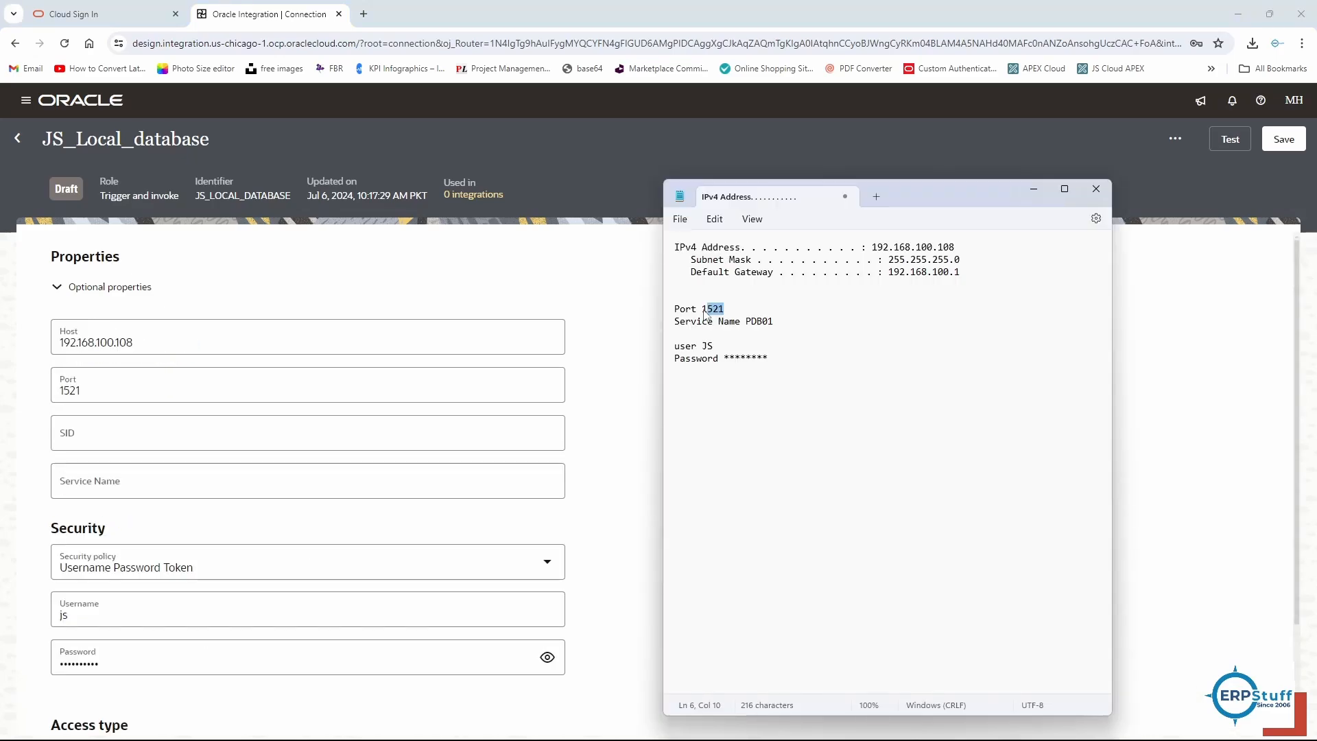
# Step: Highlight the service name PDB01 in the Notepad connection notes
pyautogui.moveTo(746, 321); pyautogui.dragTo(768, 321)
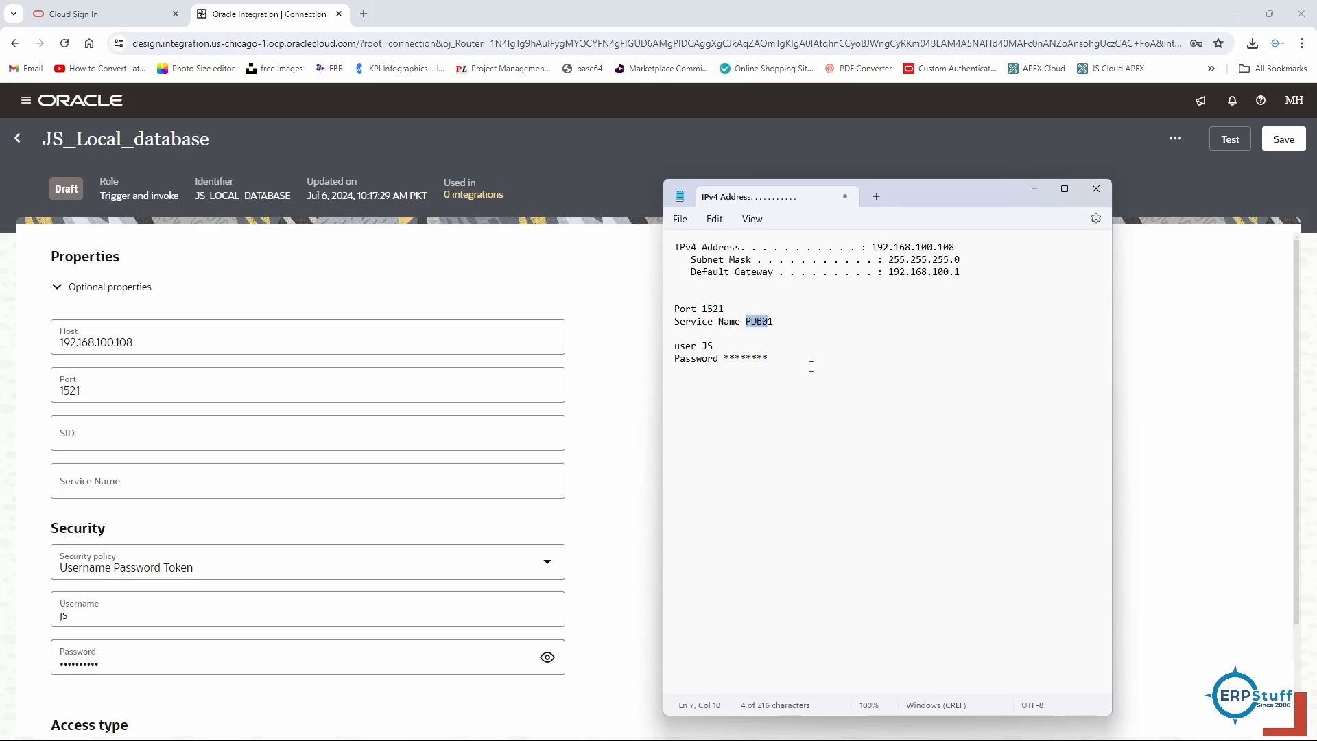